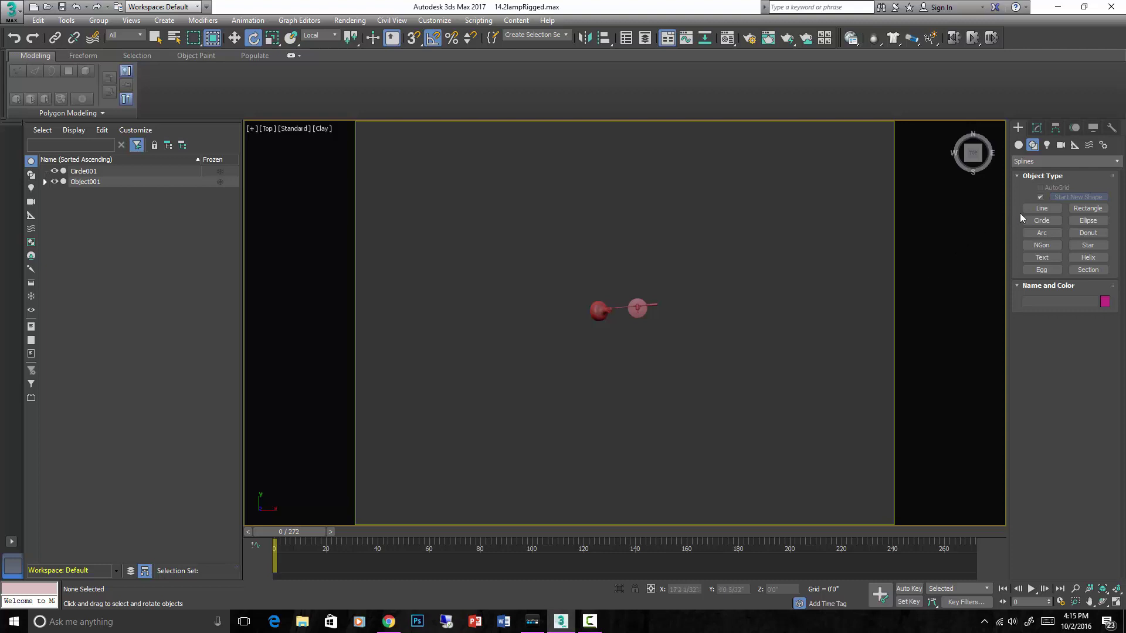
Create a Physical camera facing the lamp in the Top view with a target distance of about 2'9", and turn off Targeted.
{"action": "left_click", "coordinate": [1060, 145]}
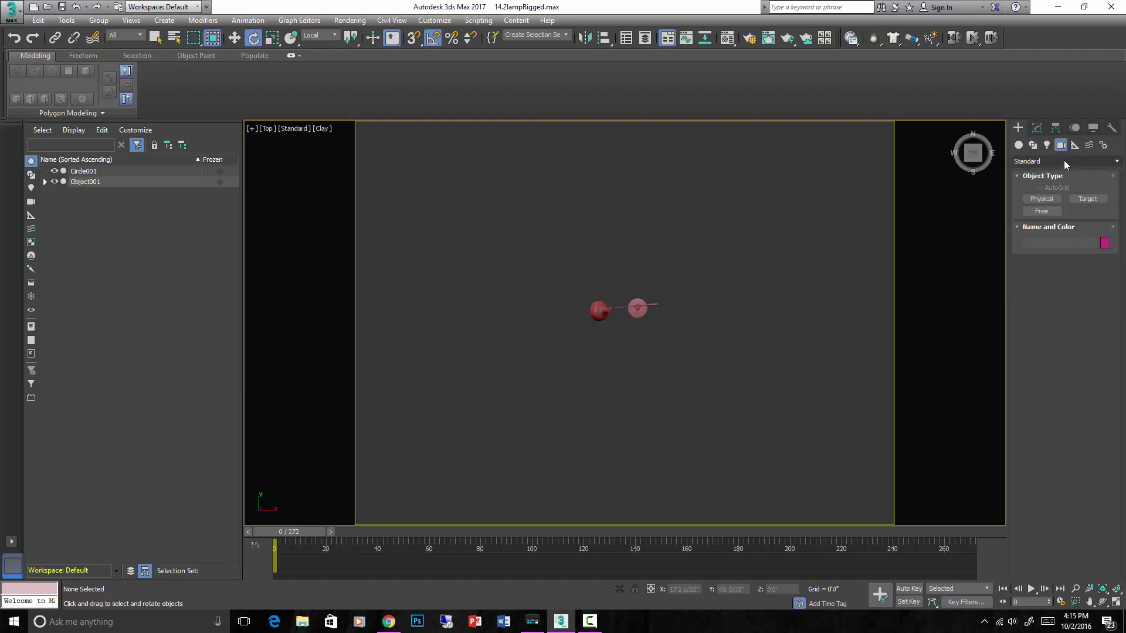
{"action": "left_click", "coordinate": [1042, 200]}
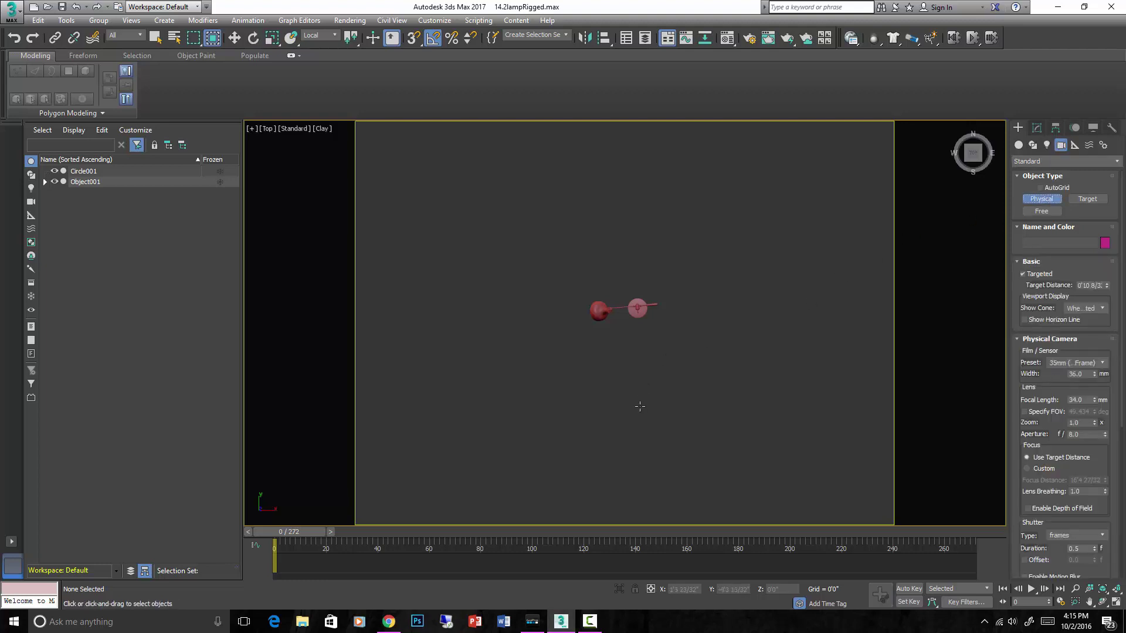
{"action": "left_click_drag", "start_coordinate": [640, 406], "coordinate": [639, 342]}
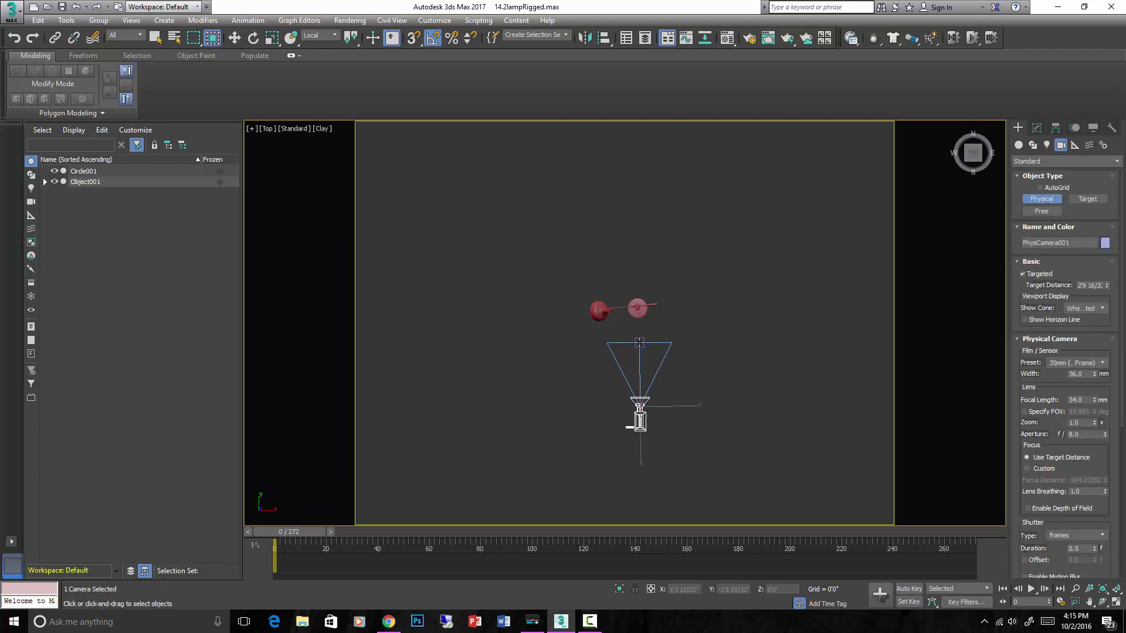
{"action": "left_click", "coordinate": [1023, 274]}
{"action": "scroll", "coordinate": [640, 418], "scroll_direction": "up", "scroll_amount": 2}
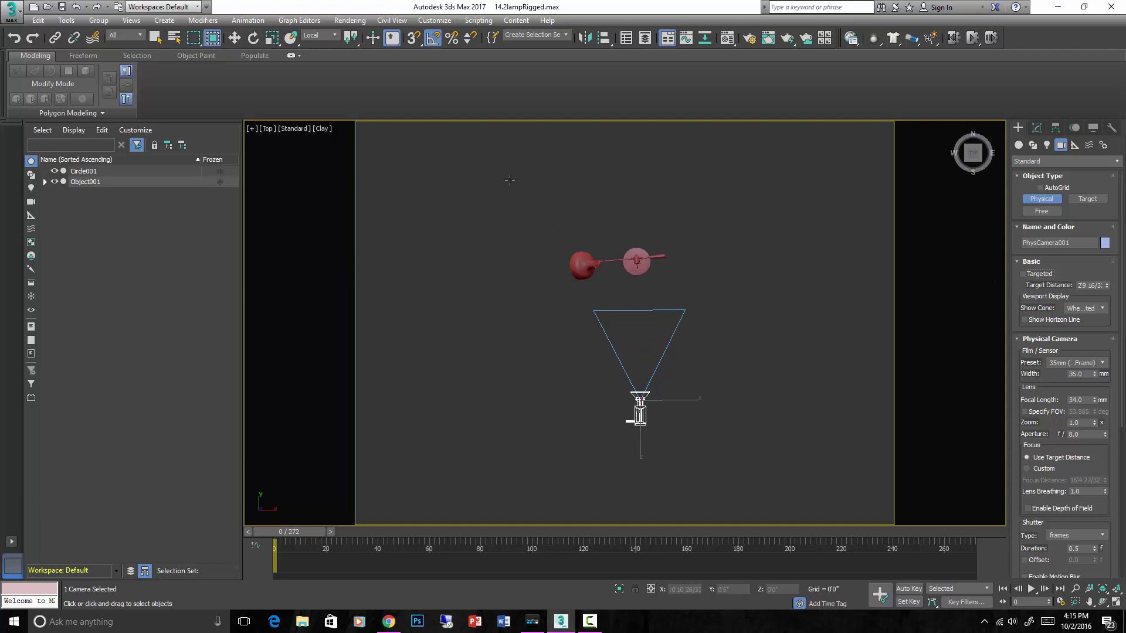
Move the camera along X to about -1'6" and look through it.
{"action": "key", "text": "w"}
{"action": "left_click_drag", "start_coordinate": [667, 398], "coordinate": [575, 399]}
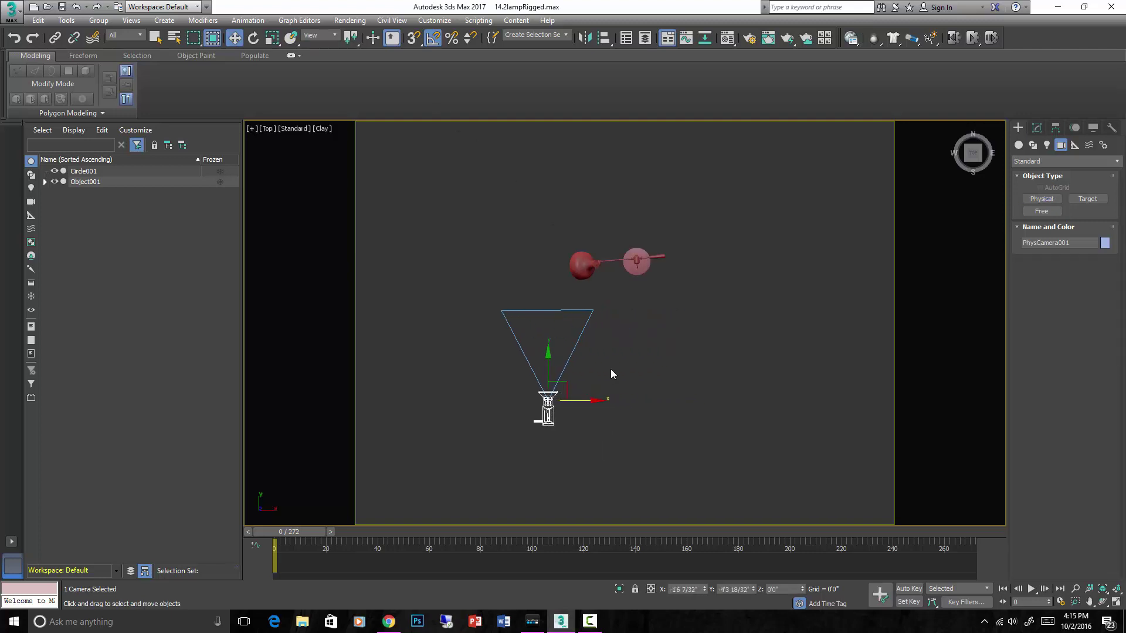
{"action": "key", "text": "c"}
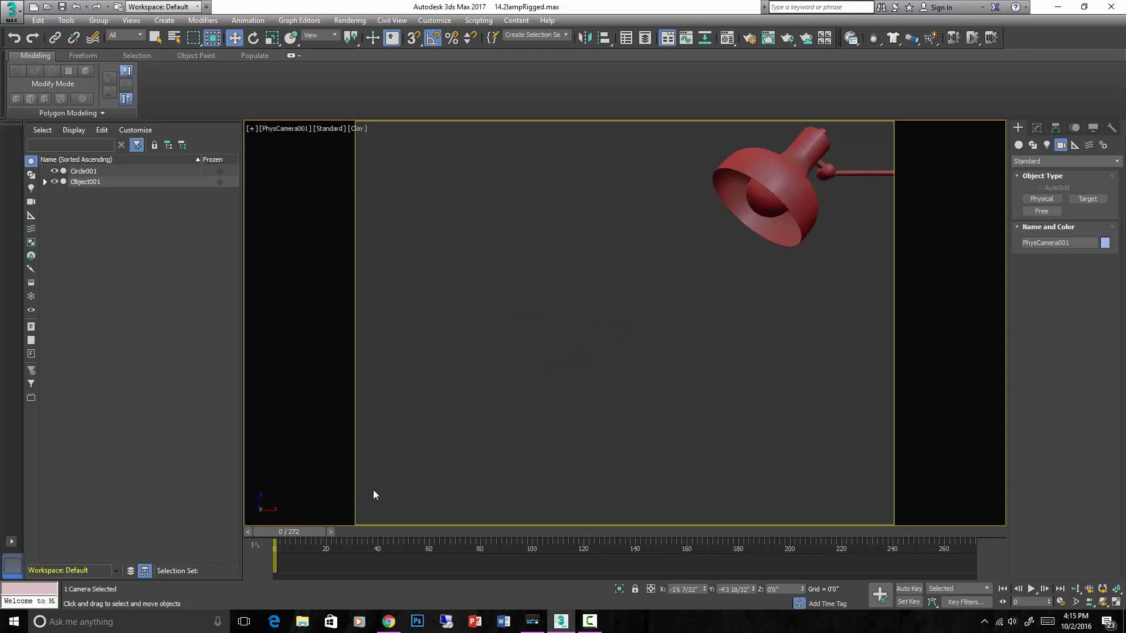
Return to the Top view and use Auto Key to animate the camera along X to about 0'2 20/32" at frame 100.
{"action": "key", "text": "t"}
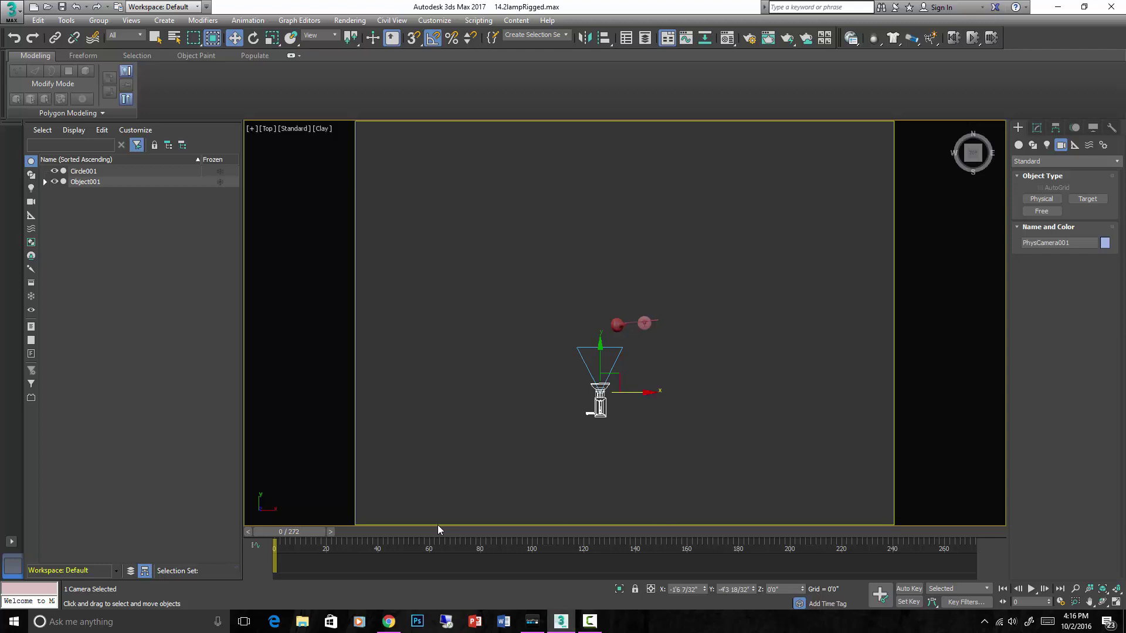
{"action": "left_click", "coordinate": [907, 589]}
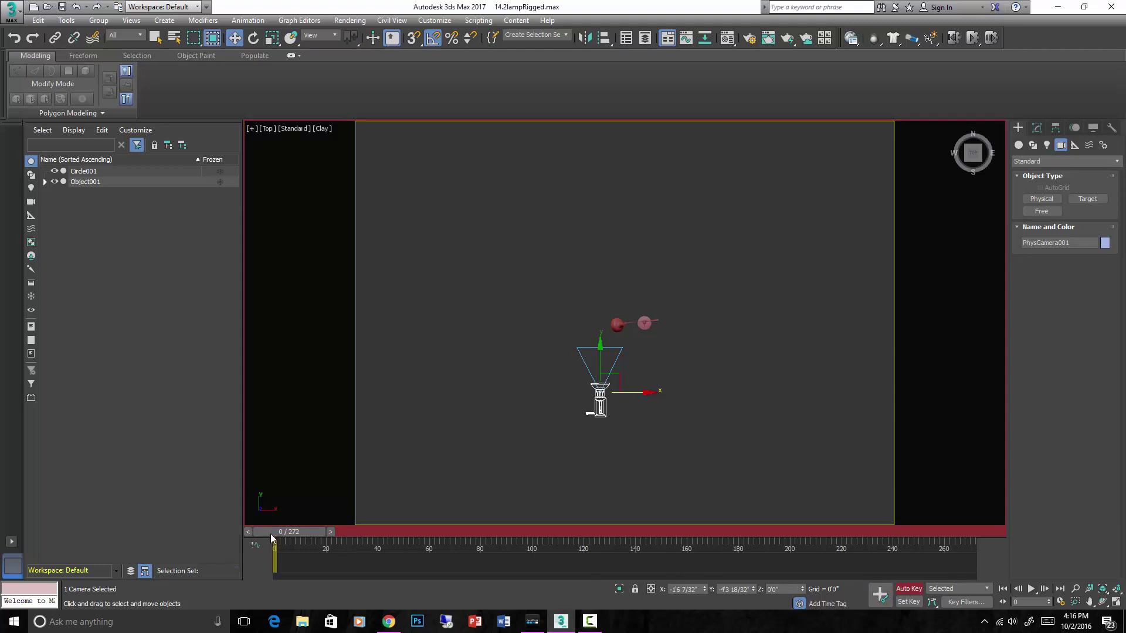
{"action": "left_click_drag", "start_coordinate": [274, 536], "coordinate": [519, 555]}
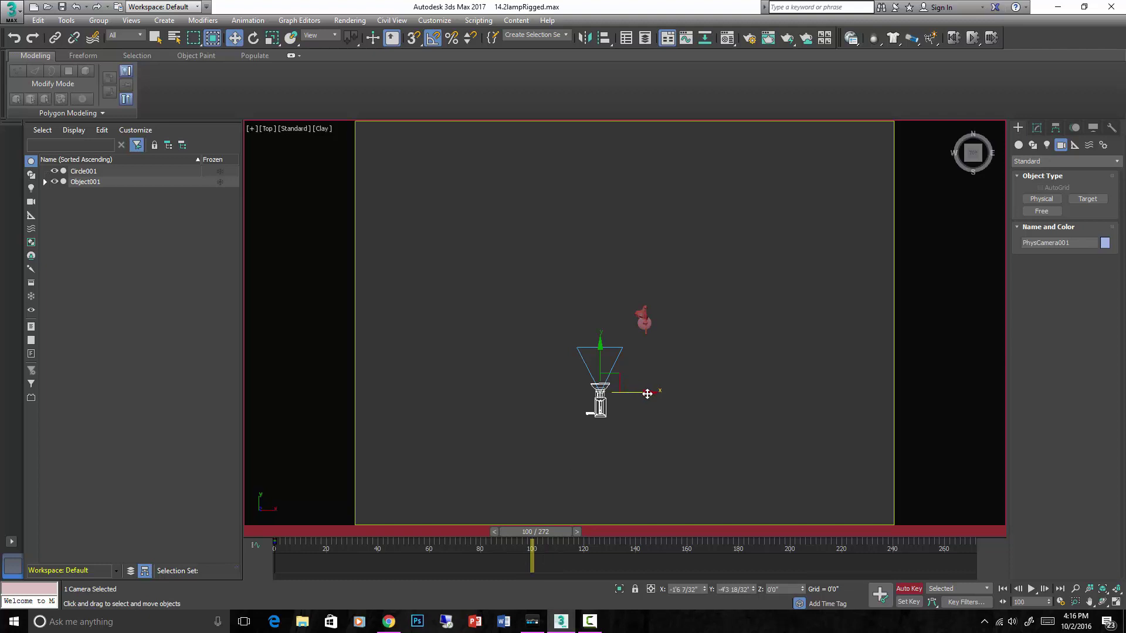
{"action": "left_click_drag", "start_coordinate": [647, 393], "coordinate": [675, 397]}
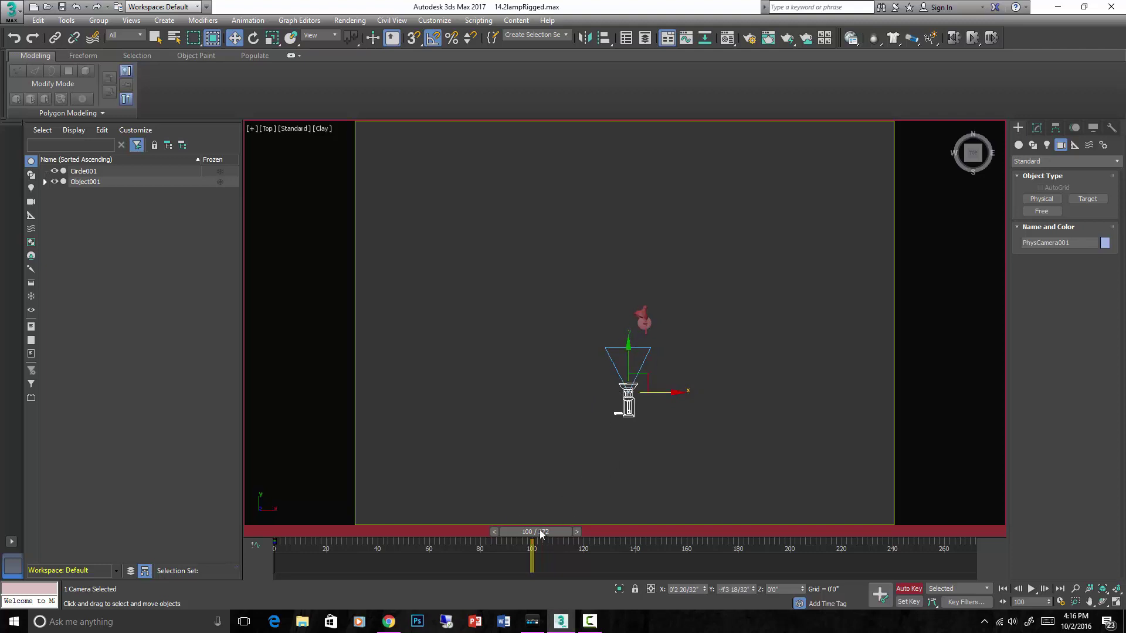
{"action": "left_click_drag", "start_coordinate": [541, 533], "coordinate": [226, 525]}
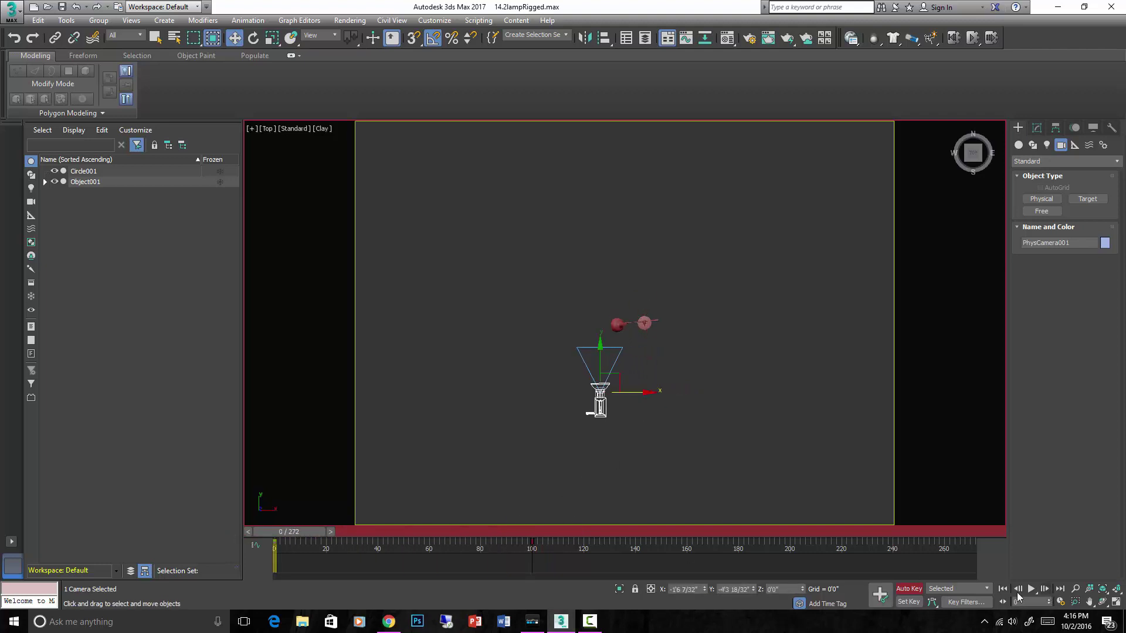
{"action": "left_click", "coordinate": [909, 589]}
Play the animation through the camera view to check the sideways move.
{"action": "key", "text": "c"}
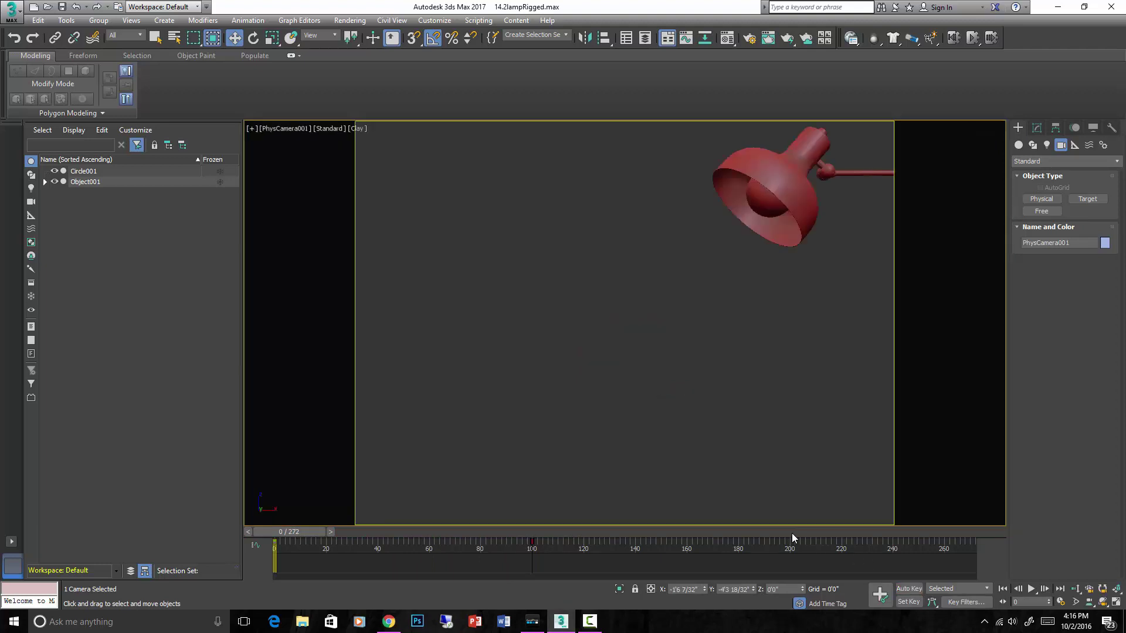
{"action": "left_click", "coordinate": [1031, 589]}
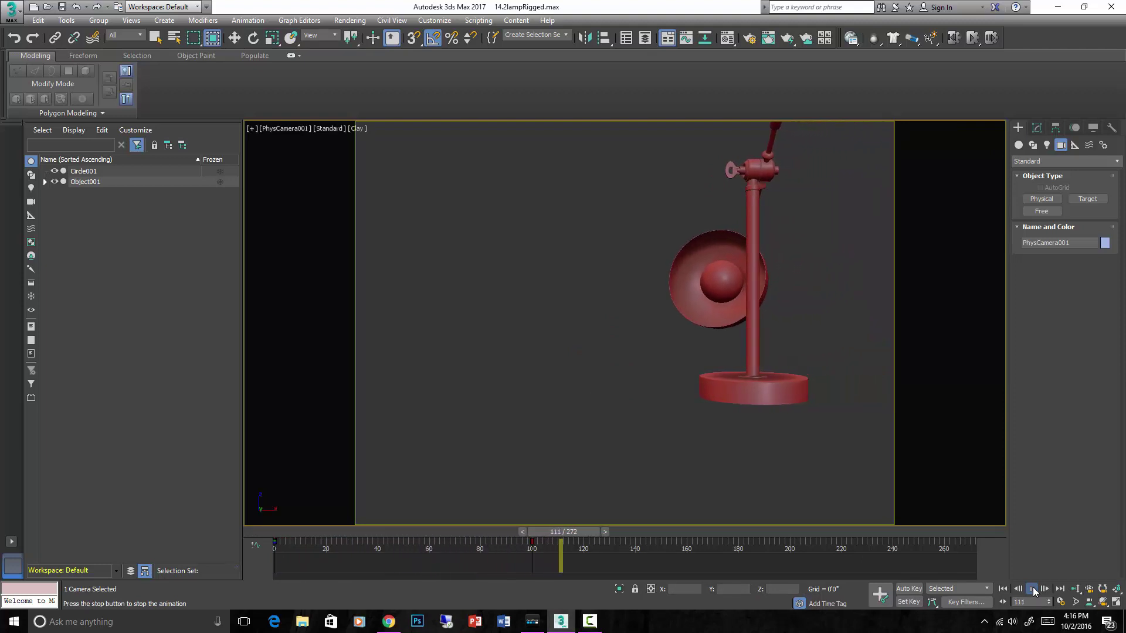
{"action": "left_click", "coordinate": [1032, 588]}
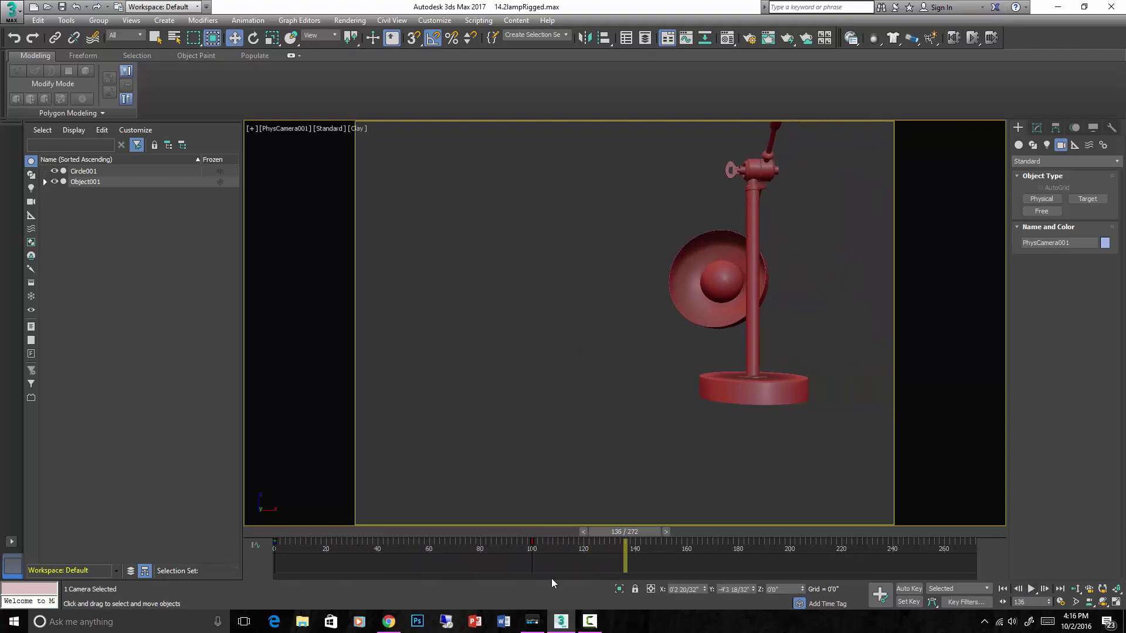
Key the camera at frame 20, use Auto Key to rotate it -10 degrees in the Top view at frame 100, and play the result.
{"action": "key", "text": "t"}
{"action": "key", "text": "e"}
{"action": "key", "text": "Home"}
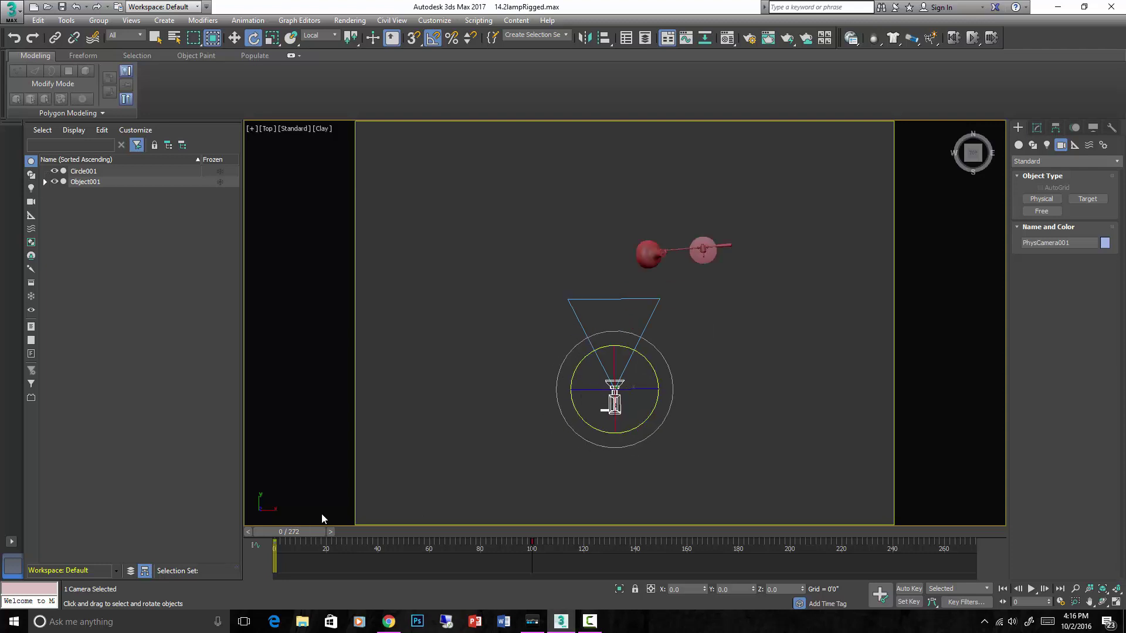
{"action": "left_click_drag", "start_coordinate": [307, 532], "coordinate": [357, 528]}
{"action": "key", "text": "n"}
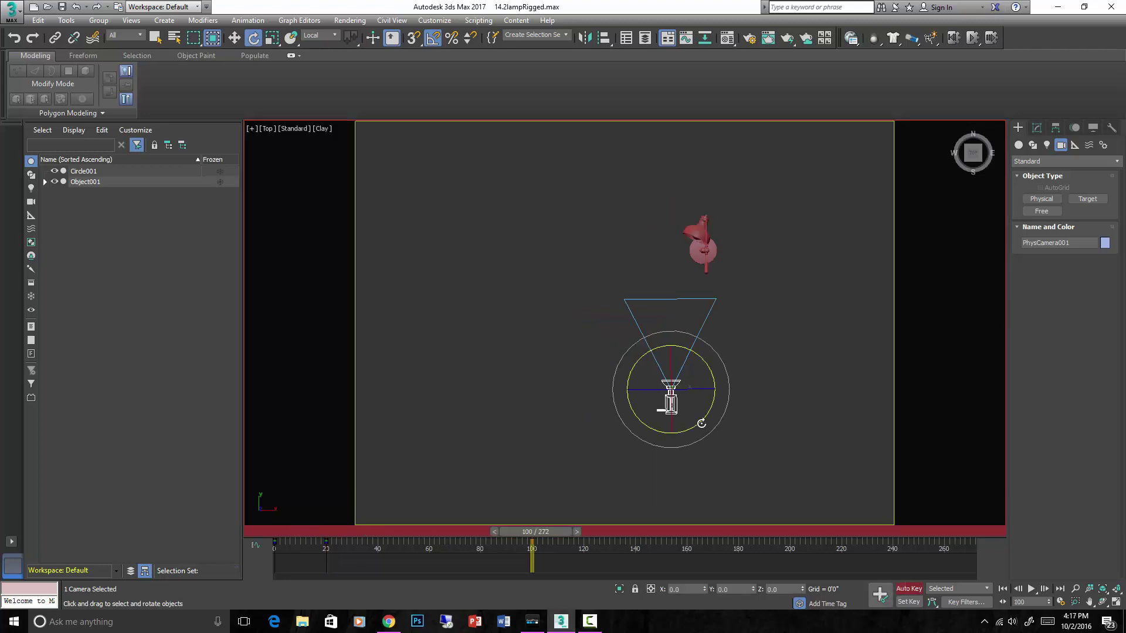
{"action": "left_click_drag", "start_coordinate": [700, 418], "coordinate": [694, 424]}
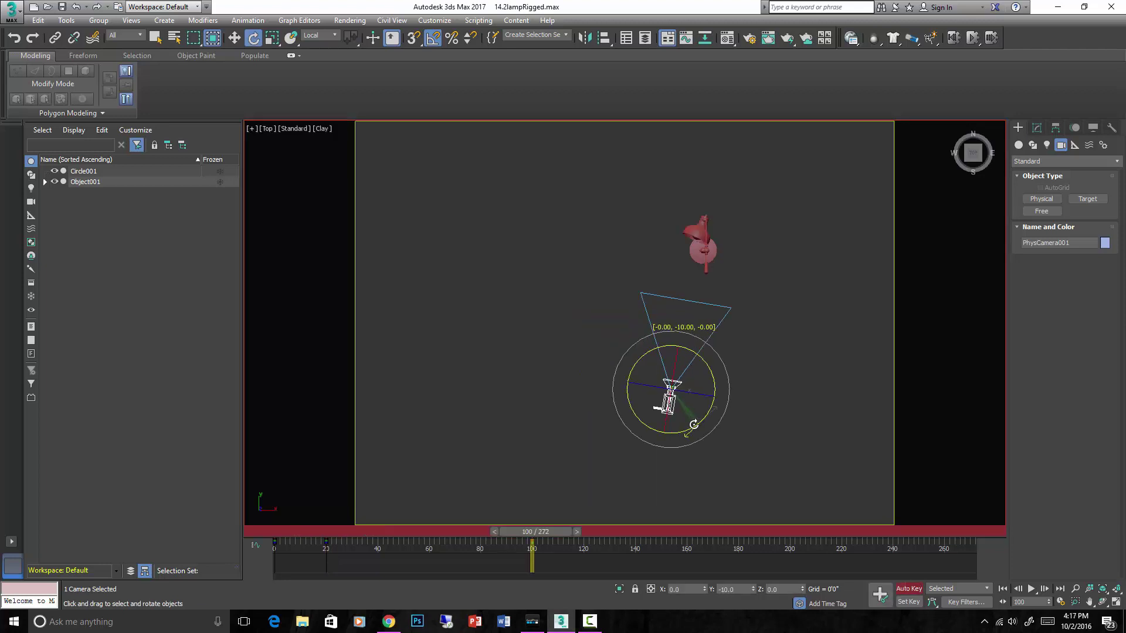
{"action": "key", "text": "/"}
{"action": "key", "text": "c"}
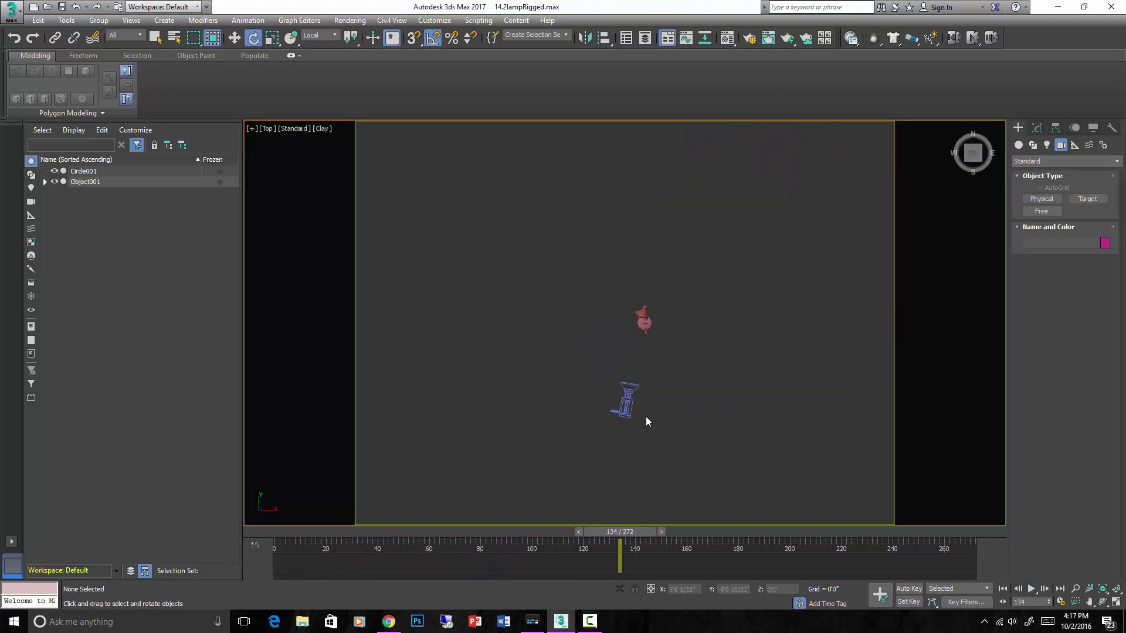
Open the Curve Editor for the camera and delete the X Position key at frame 20.
{"action": "left_click", "coordinate": [626, 395]}
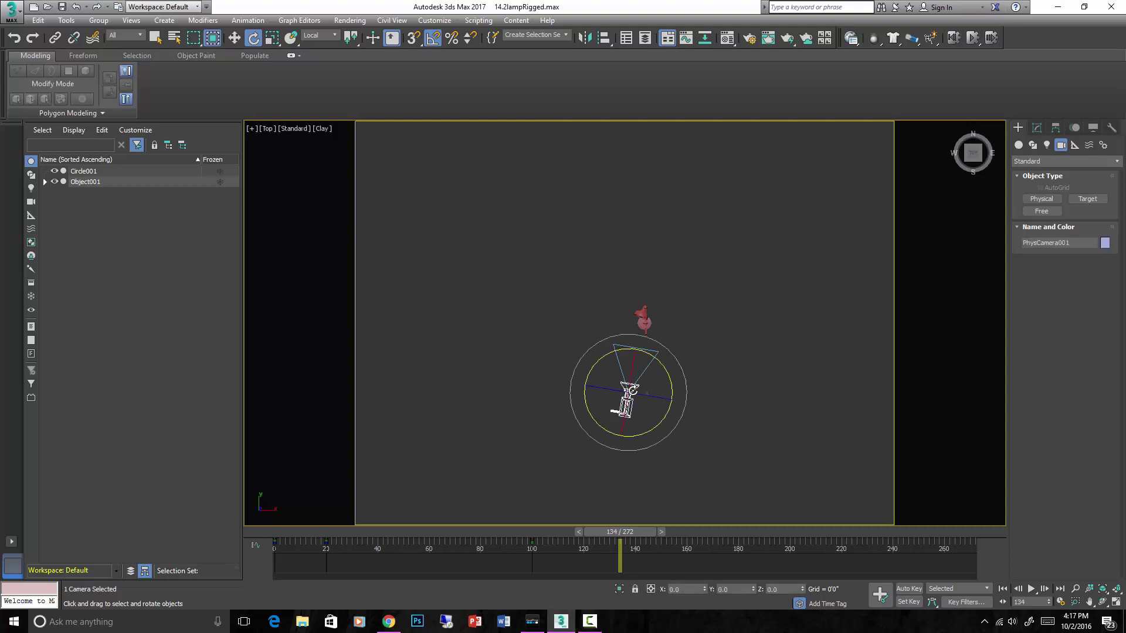
{"action": "right_click", "coordinate": [624, 398]}
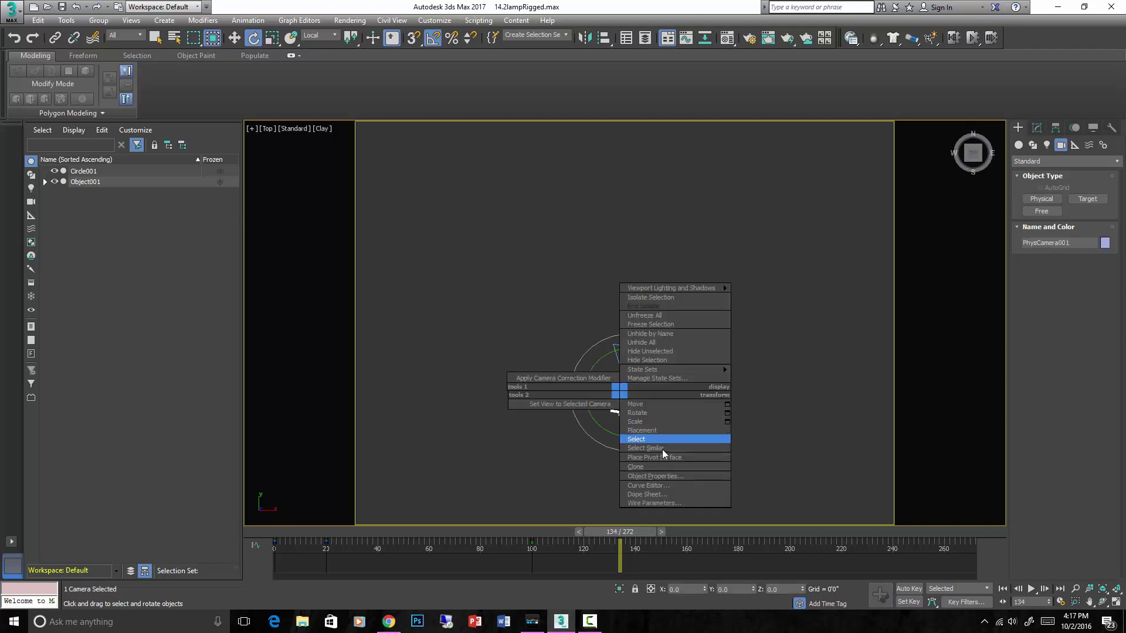
{"action": "left_click", "coordinate": [648, 486]}
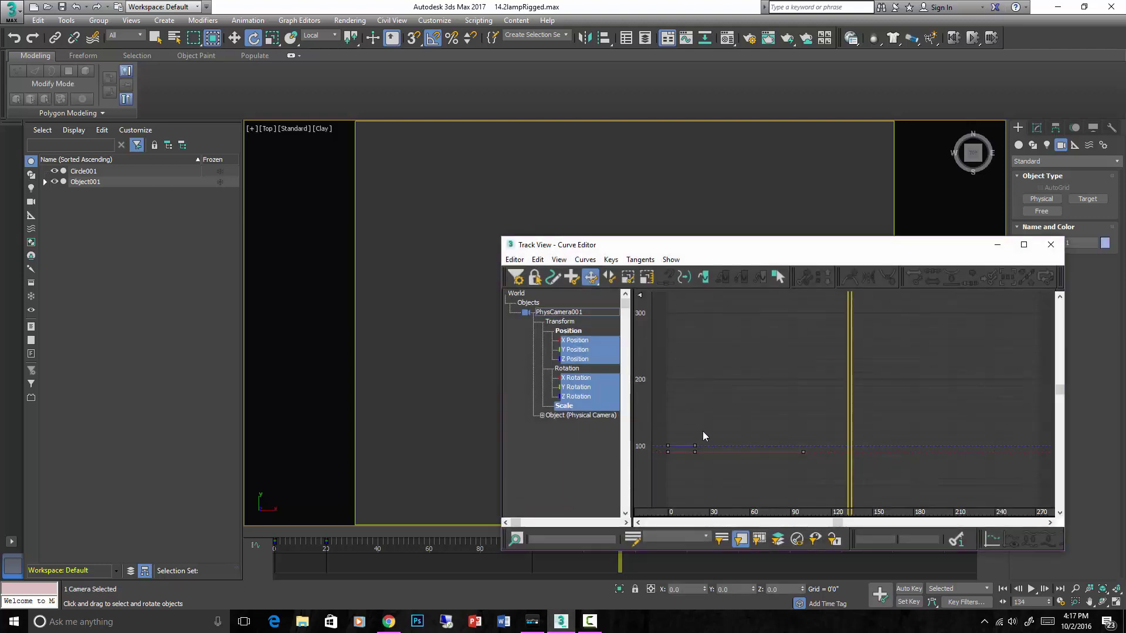
{"action": "left_click", "coordinate": [578, 341]}
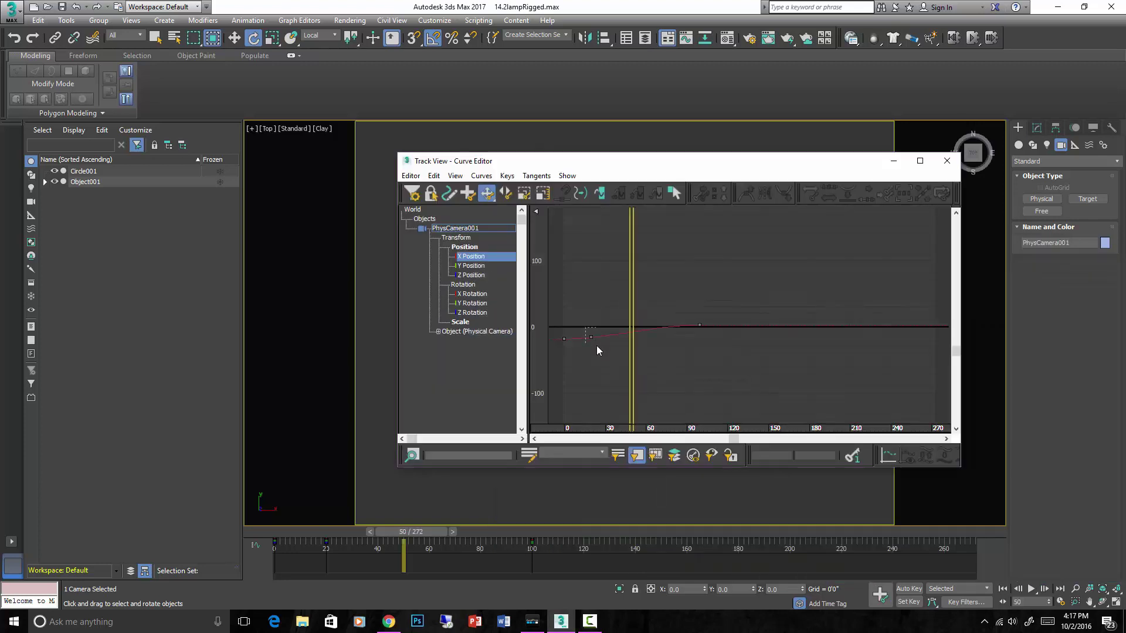
{"action": "left_click_drag", "start_coordinate": [586, 327], "coordinate": [596, 346]}
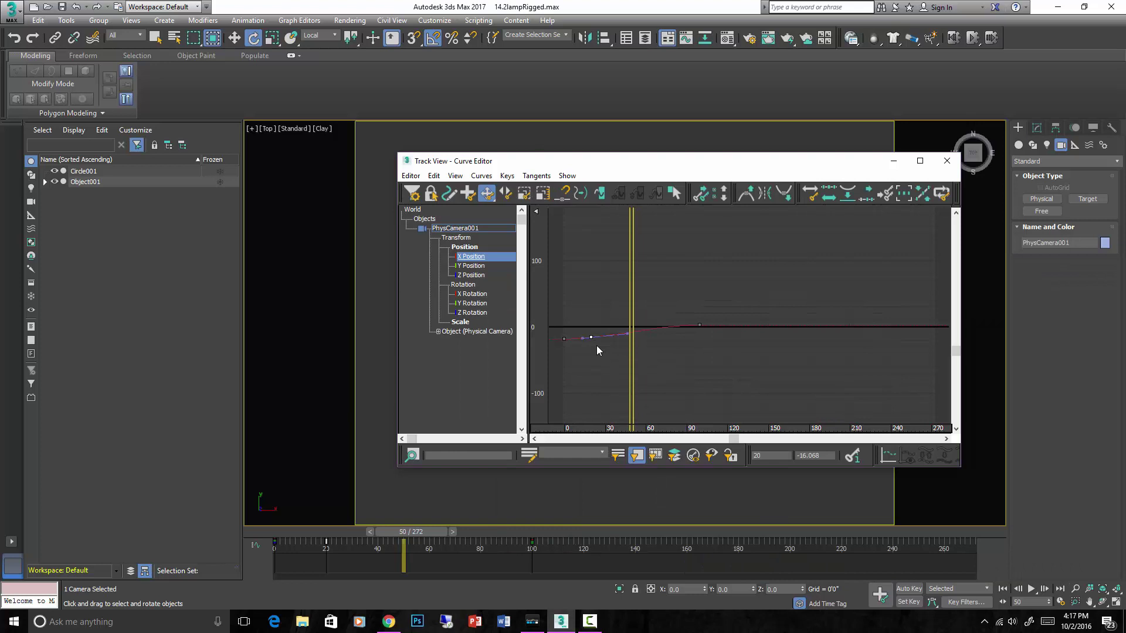
{"action": "mouse_move", "coordinate": [576, 302]}
{"action": "left_mouse_down"}
{"action": "mouse_move", "coordinate": [600, 340]}
{"action": "mouse_move", "coordinate": [583, 322]}
{"action": "left_mouse_up"}
Make the tangents of the X Position key at frame 100 linear.
{"action": "left_click_drag", "start_coordinate": [716, 344], "coordinate": [716, 344]}
{"action": "right_click", "coordinate": [716, 344]}
{"action": "left_click", "coordinate": [718, 308]}
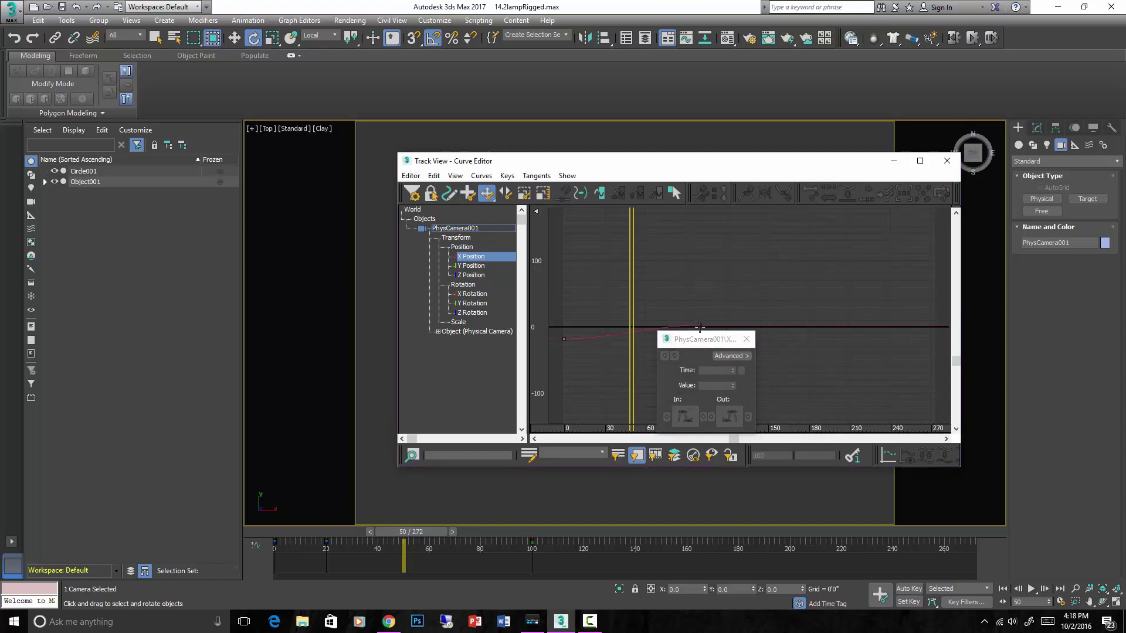
{"action": "left_click", "coordinate": [698, 325]}
{"action": "left_click", "coordinate": [746, 340]}
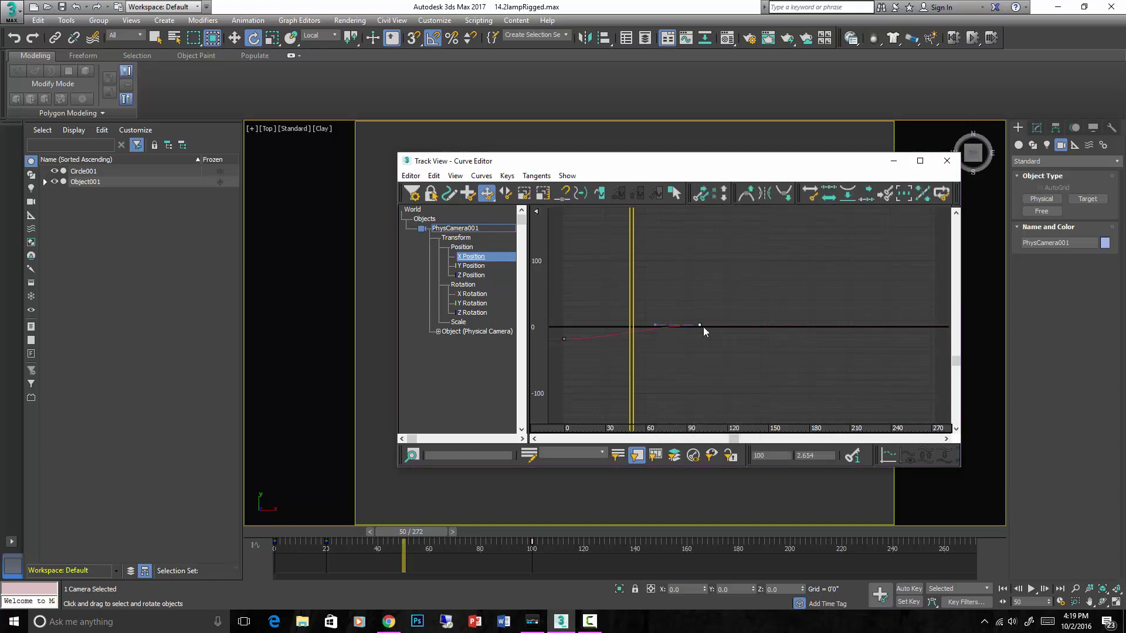
{"action": "right_click", "coordinate": [703, 326]}
{"action": "left_click", "coordinate": [716, 381]}
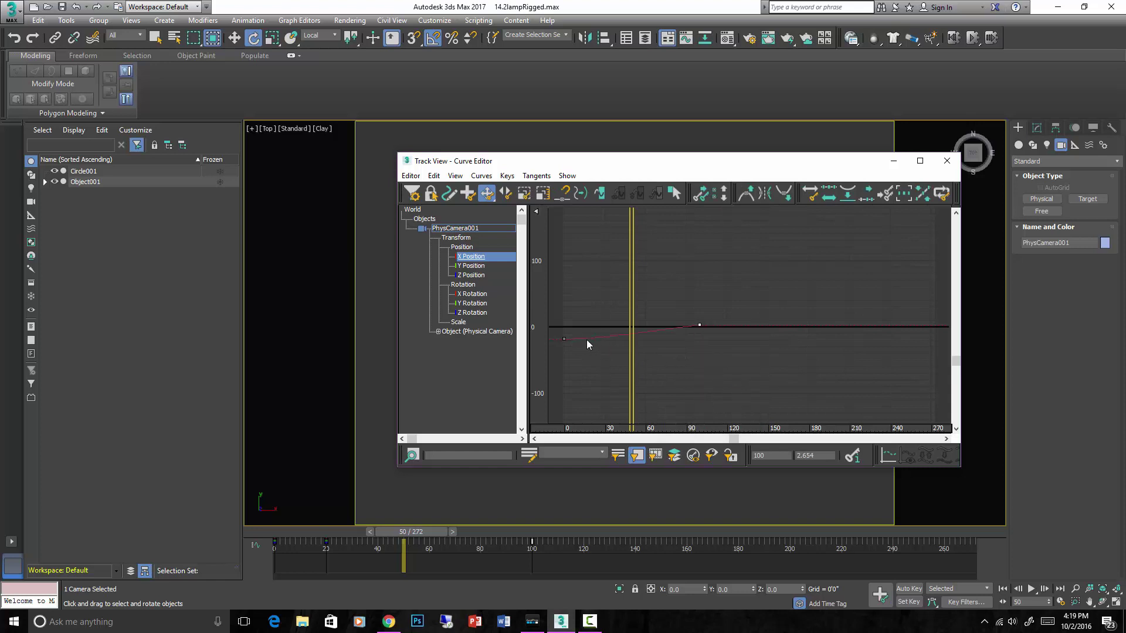
Make the tangents of the X Position key at frame 0 linear.
{"action": "left_click", "coordinate": [564, 339]}
{"action": "right_click", "coordinate": [566, 340]}
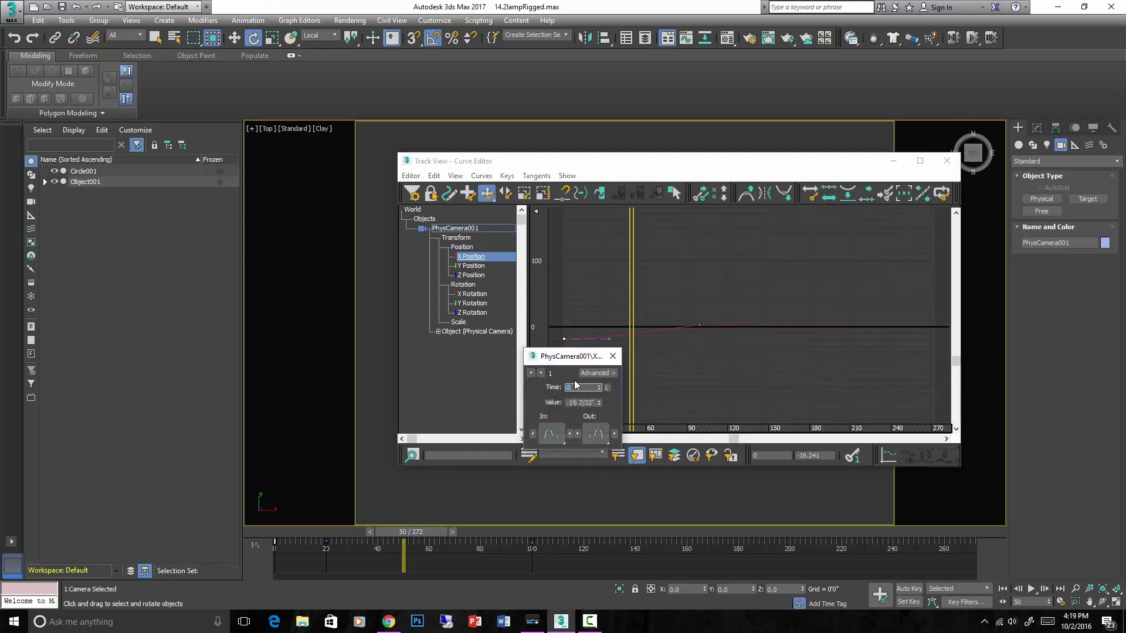
{"action": "right_click", "coordinate": [565, 340]}
{"action": "left_click", "coordinate": [590, 390]}
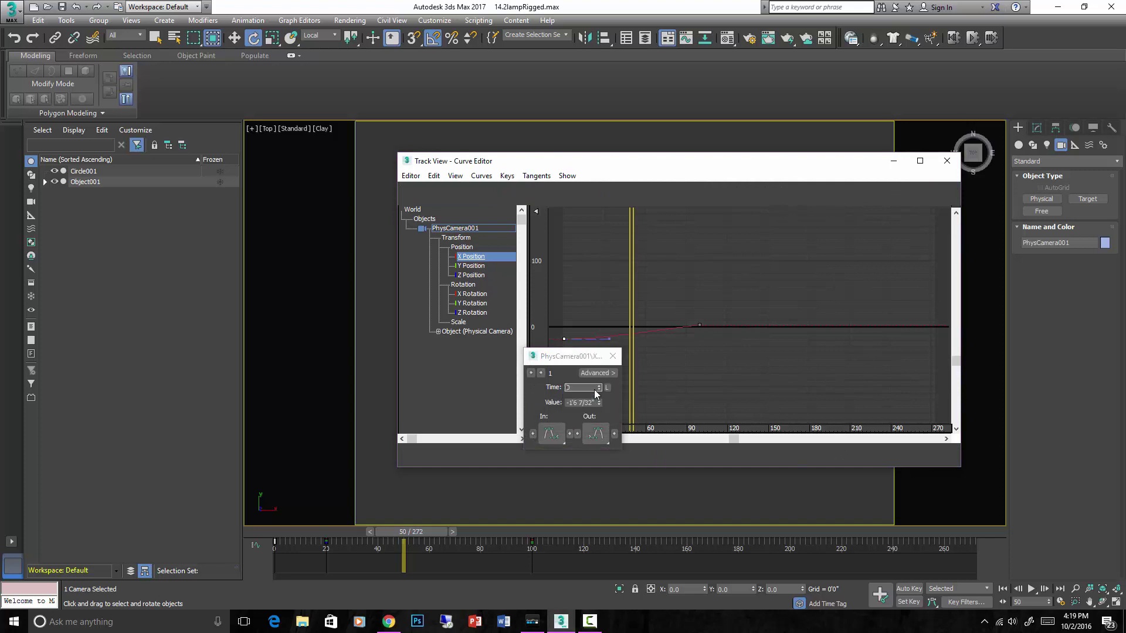
{"action": "left_click", "coordinate": [613, 355]}
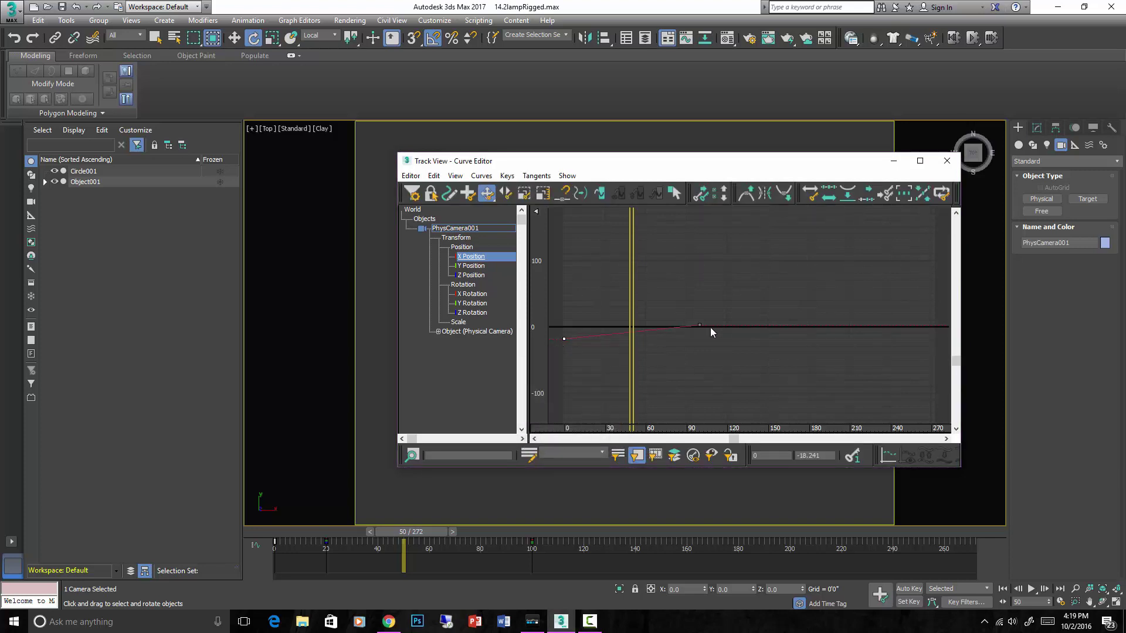
Inspect the camera's Z Rotation curve, close the Curve Editor, and play the animation from frame 0 in the Top view.
{"action": "left_click", "coordinate": [473, 314]}
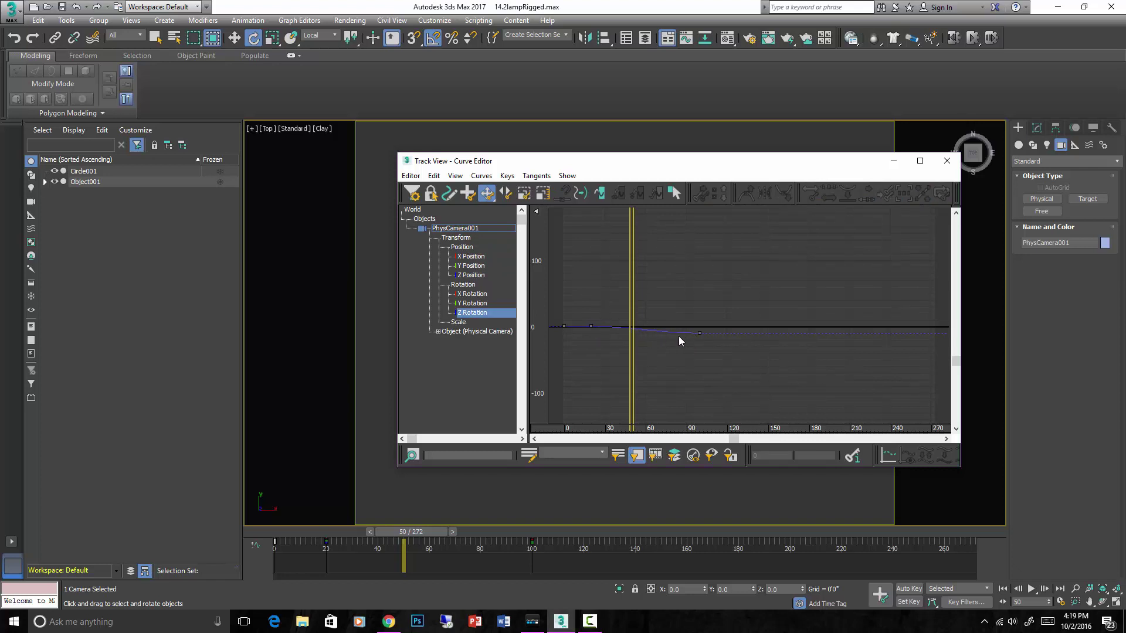
{"action": "left_click_drag", "start_coordinate": [405, 532], "coordinate": [282, 540]}
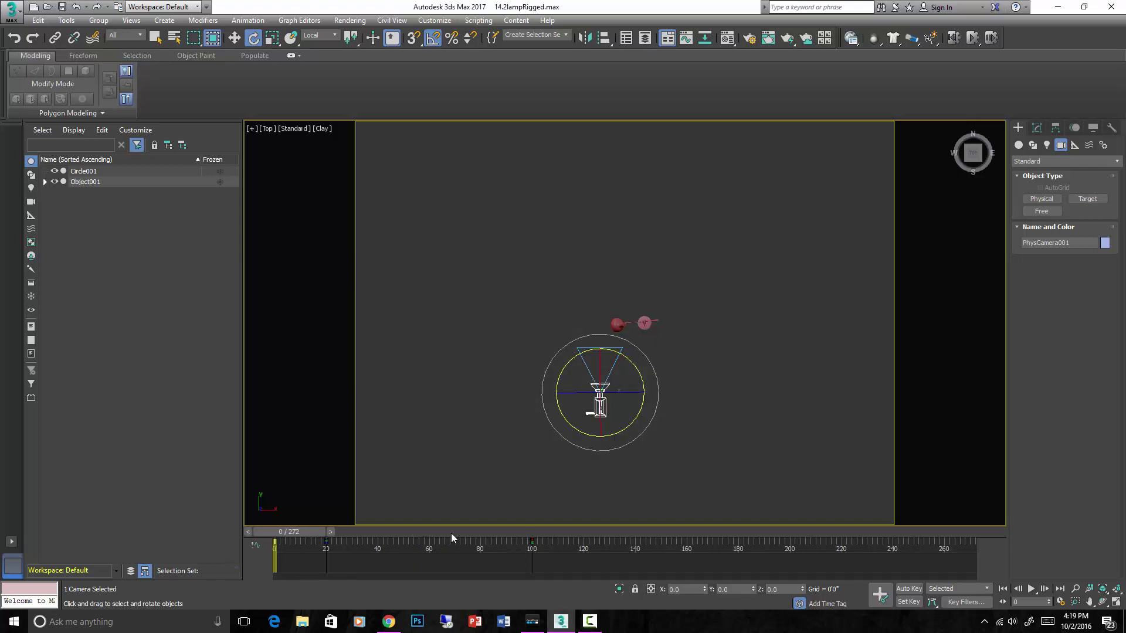
{"action": "key", "text": "slash"}
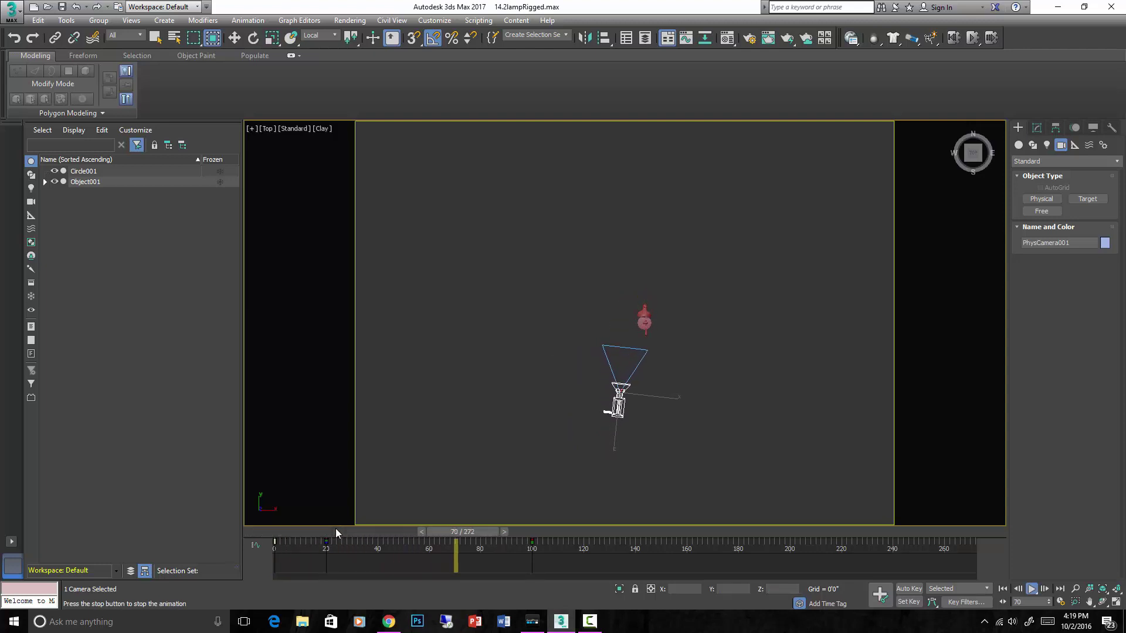
{"action": "key", "text": "slash"}
{"action": "key", "text": "e"}
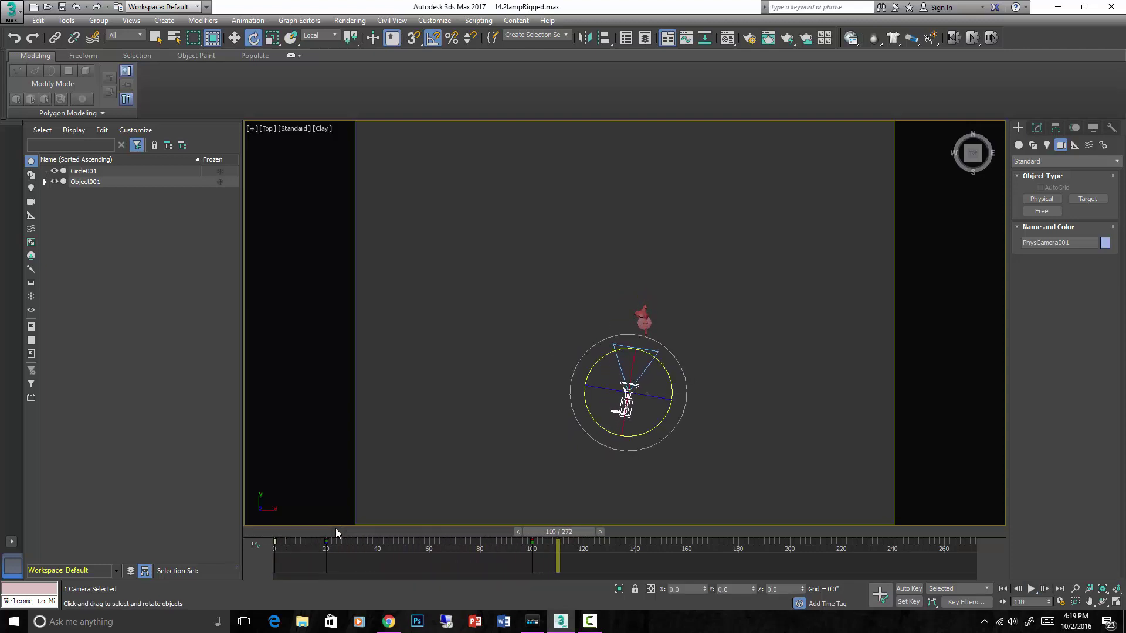
Create a second Physical camera beside the first one, aimed diagonally toward the lamp with a target distance of about 2'9".
{"action": "left_click", "coordinate": [721, 344]}
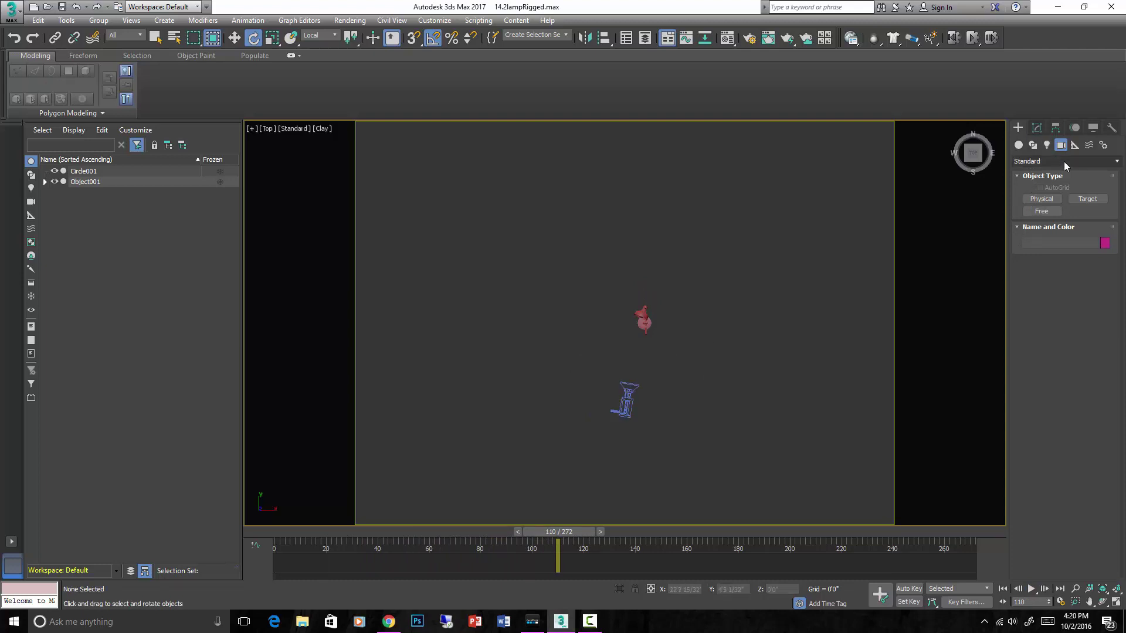
{"action": "left_click", "coordinate": [1058, 200]}
{"action": "left_click_drag", "start_coordinate": [695, 403], "coordinate": [675, 349]}
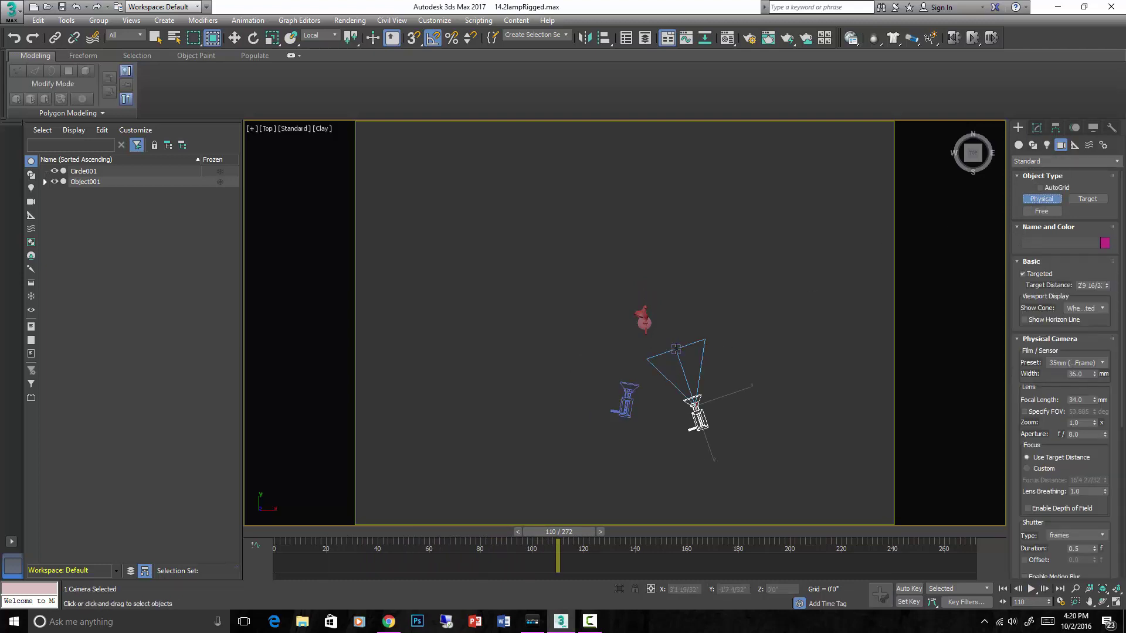
Turn off the second camera's target, and move and rotate the camera beside the lamp so it faces the lamp.
{"action": "left_click", "coordinate": [1023, 274]}
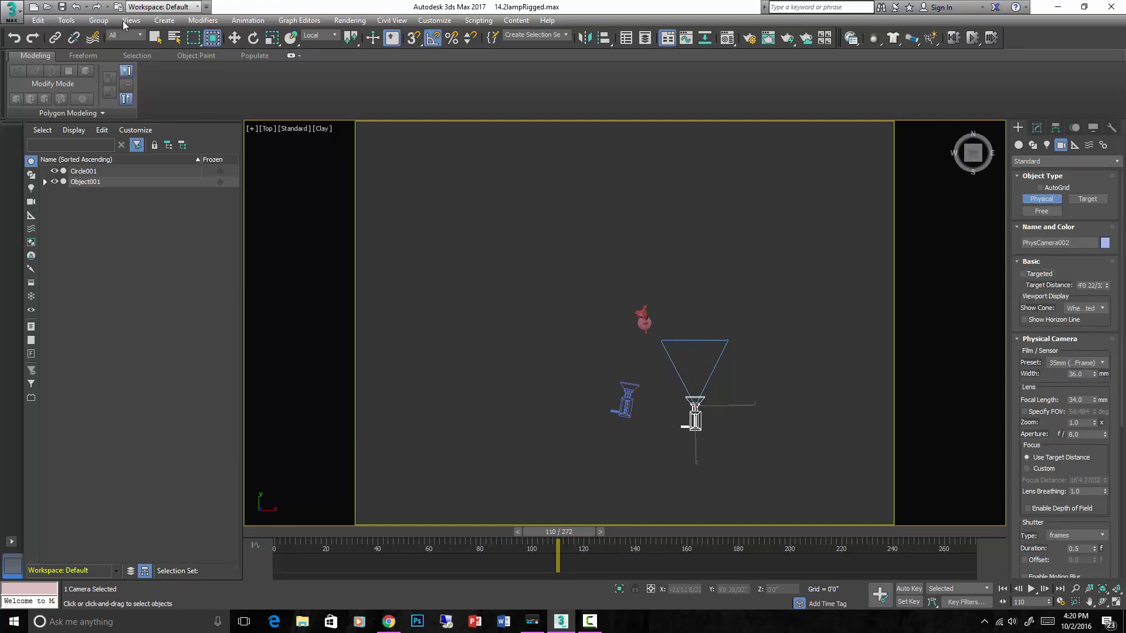
{"action": "left_click", "coordinate": [233, 38]}
{"action": "left_click_drag", "start_coordinate": [707, 392], "coordinate": [610, 343]}
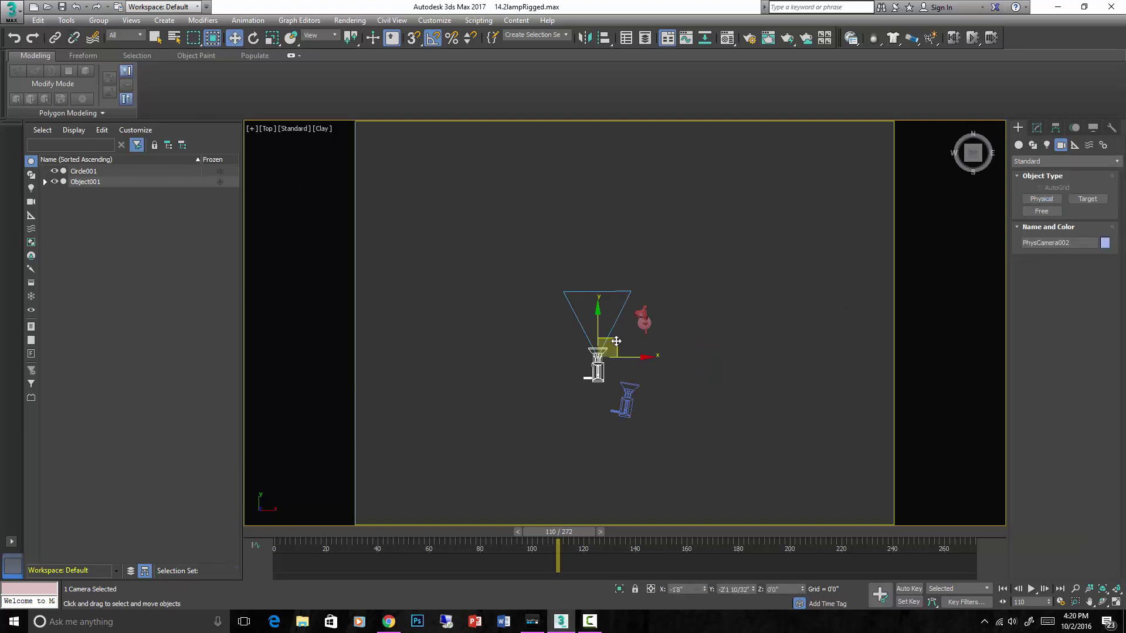
{"action": "left_click", "coordinate": [253, 38]}
{"action": "mouse_move", "coordinate": [619, 322]}
{"action": "left_mouse_down"}
{"action": "mouse_move", "coordinate": [645, 322]}
{"action": "mouse_move", "coordinate": [650, 334]}
{"action": "mouse_move", "coordinate": [613, 328]}
{"action": "left_mouse_up"}
{"action": "left_click", "coordinate": [235, 37]}
Look through the second camera and truck and dolly it until the whole lamp fits in the frame.
{"action": "key", "text": "c"}
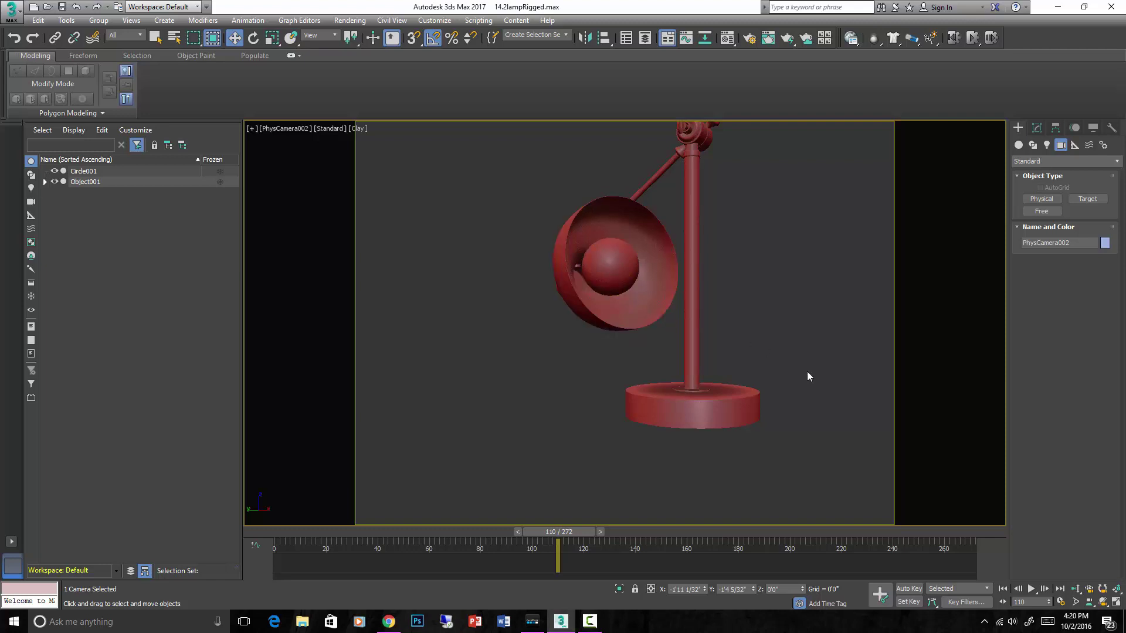
{"action": "key", "text": "ctrl+p"}
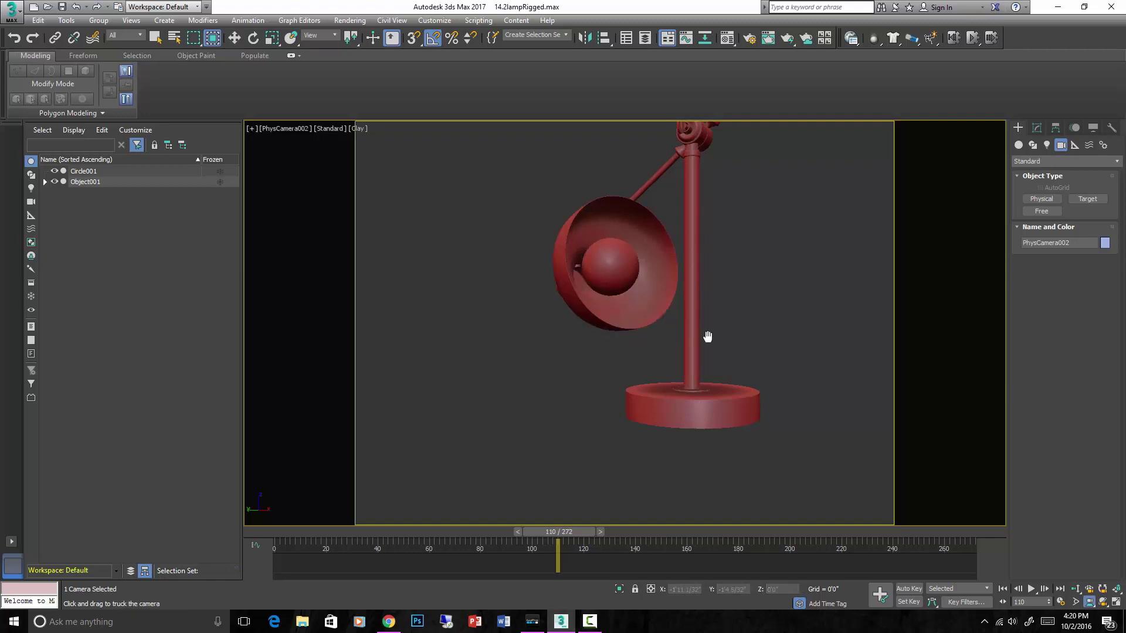
{"action": "left_click_drag", "start_coordinate": [731, 307], "coordinate": [727, 359]}
{"action": "key", "text": "alt+z"}
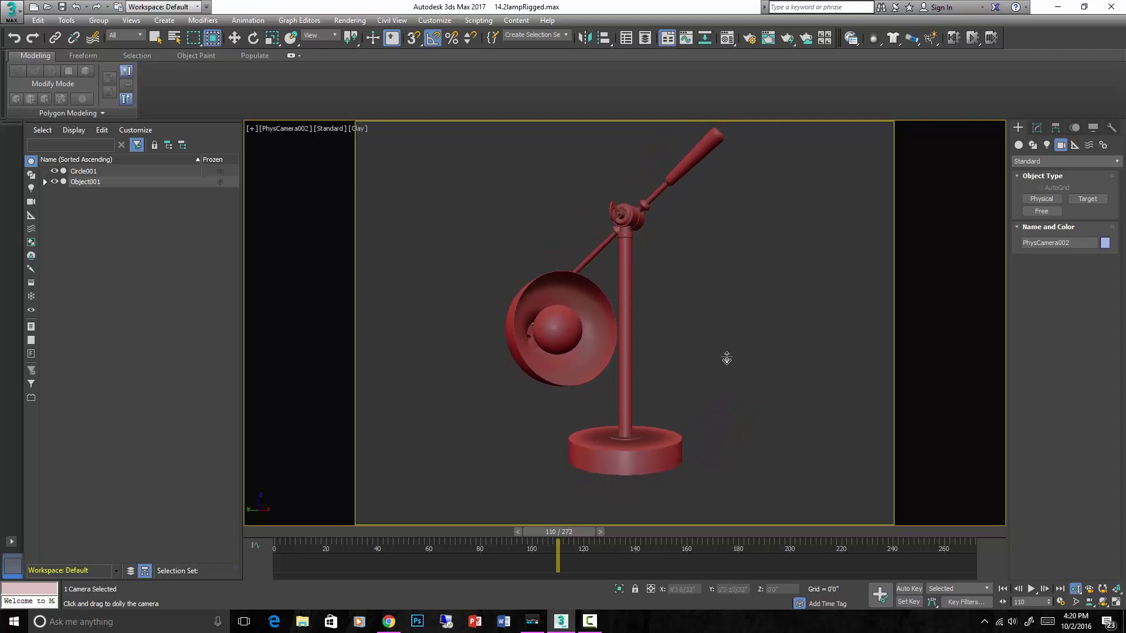
{"action": "left_click", "coordinate": [1089, 602]}
{"action": "left_click_drag", "start_coordinate": [667, 344], "coordinate": [672, 360]}
{"action": "key", "text": "w"}
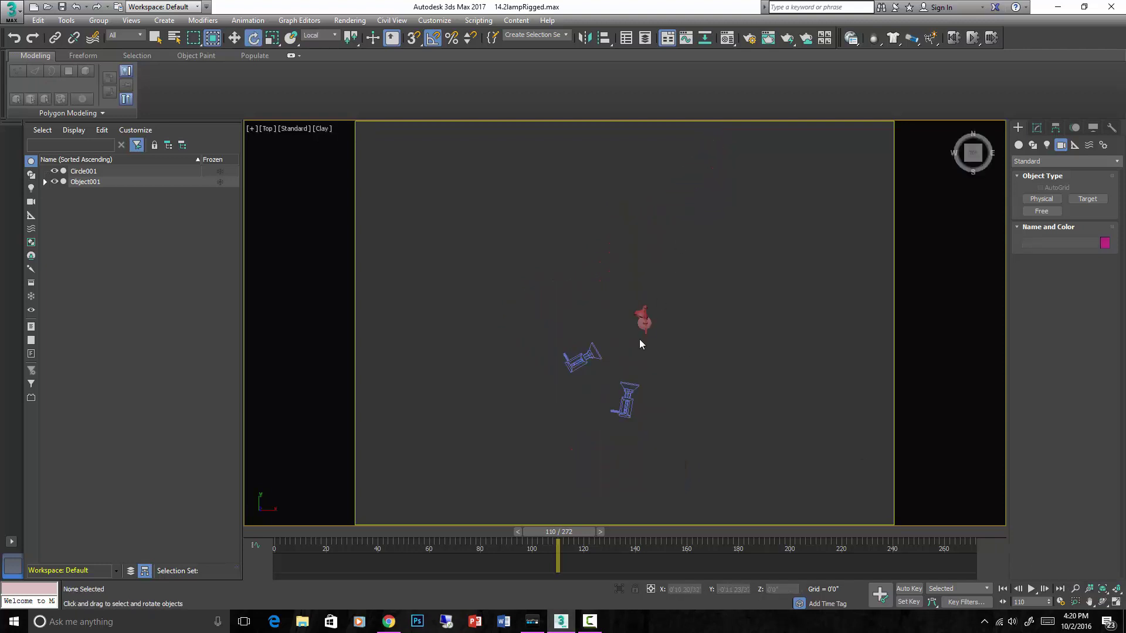
Assign a LookAt Constraint as the rotation controller of the second camera.
{"action": "scroll", "coordinate": [640, 340], "scroll_direction": "up", "scroll_amount": 4}
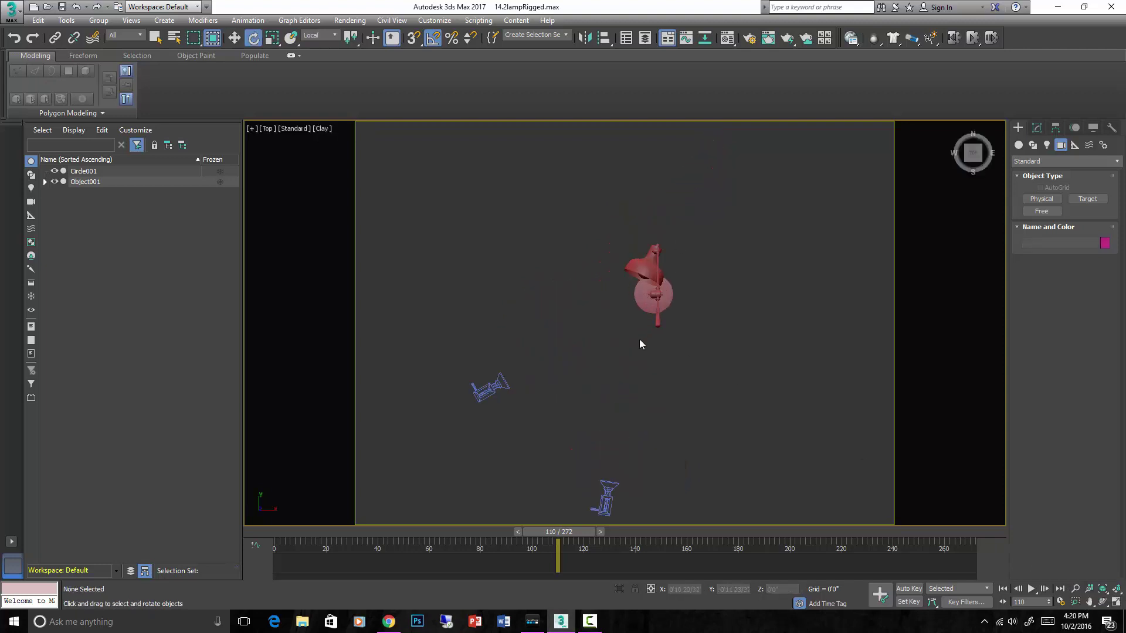
{"action": "left_click", "coordinate": [491, 387]}
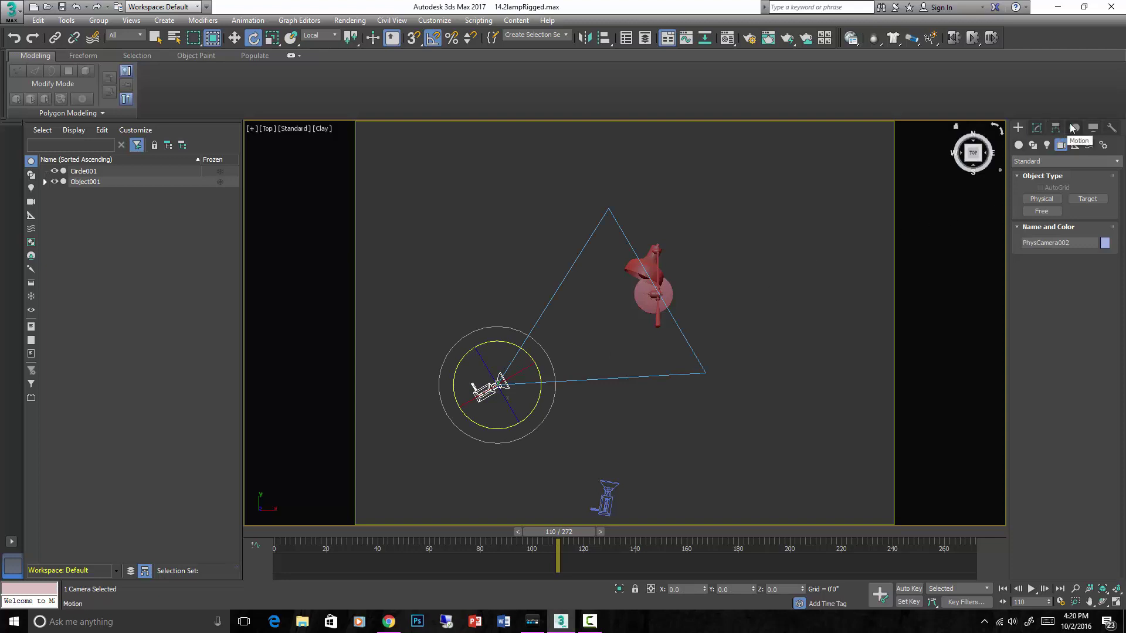
{"action": "left_click", "coordinate": [1073, 127]}
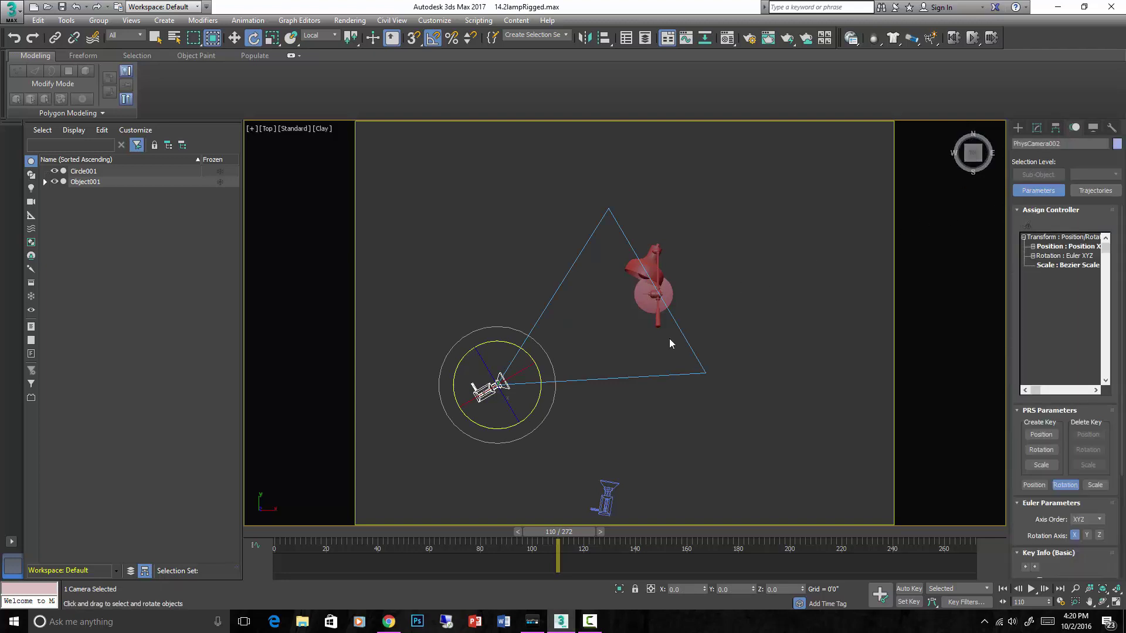
{"action": "left_click", "coordinate": [1019, 211]}
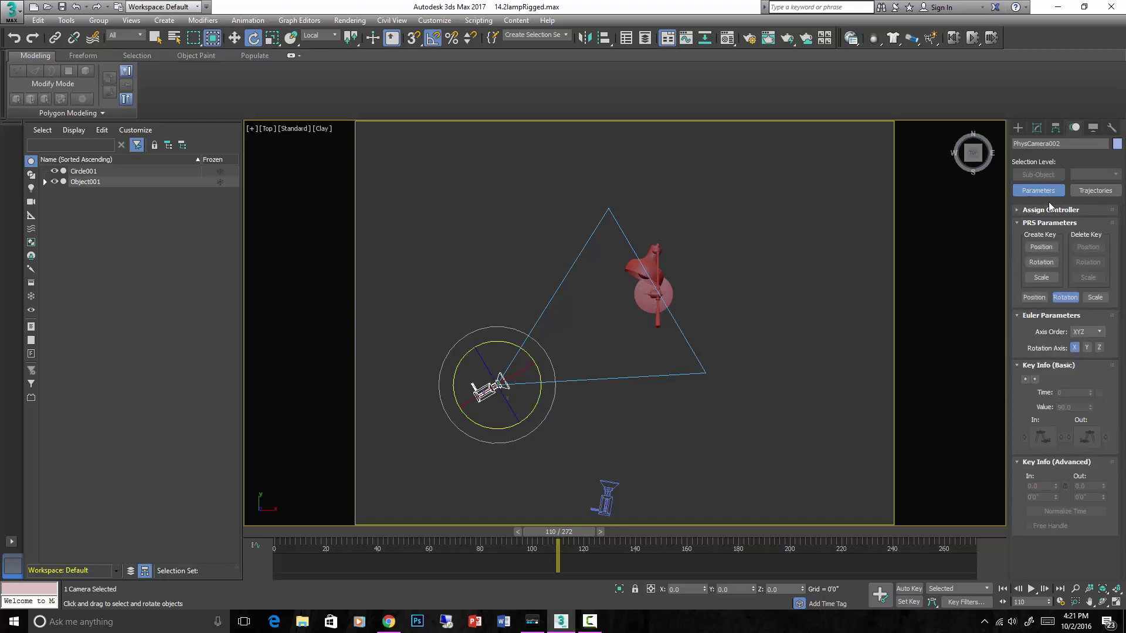
{"action": "left_click", "coordinate": [1018, 210]}
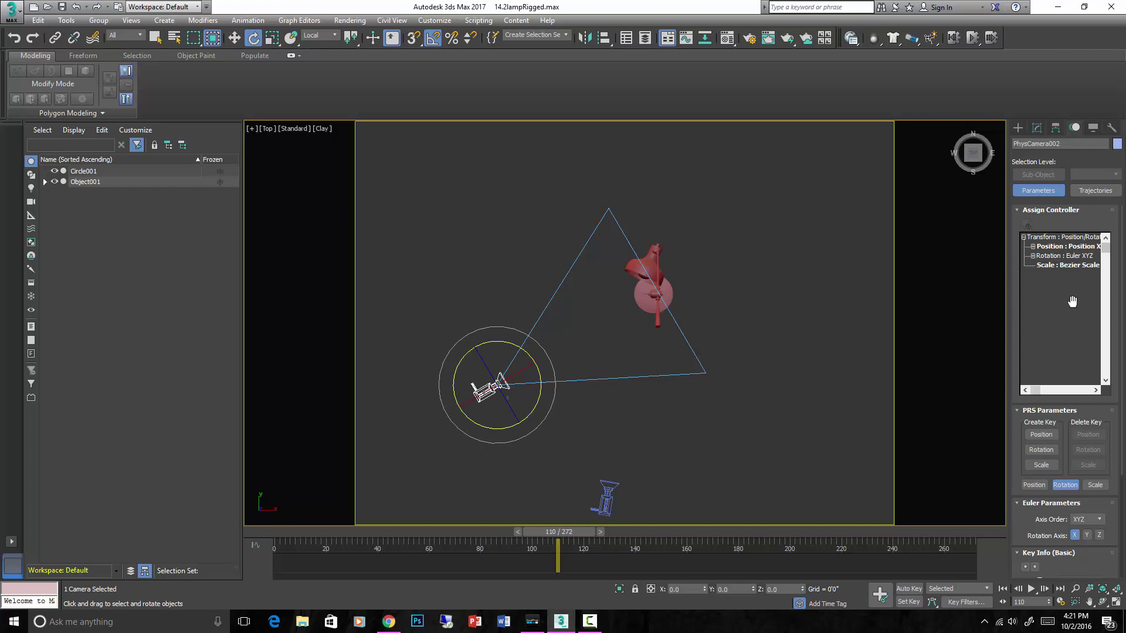
{"action": "left_click", "coordinate": [1052, 256]}
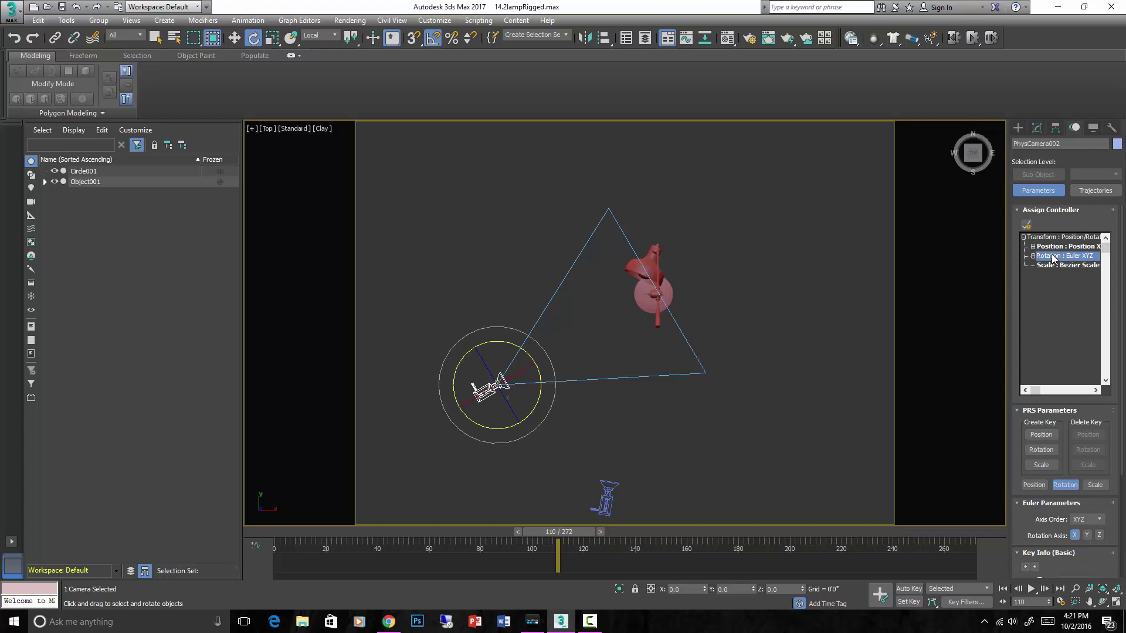
{"action": "left_click", "coordinate": [1027, 227]}
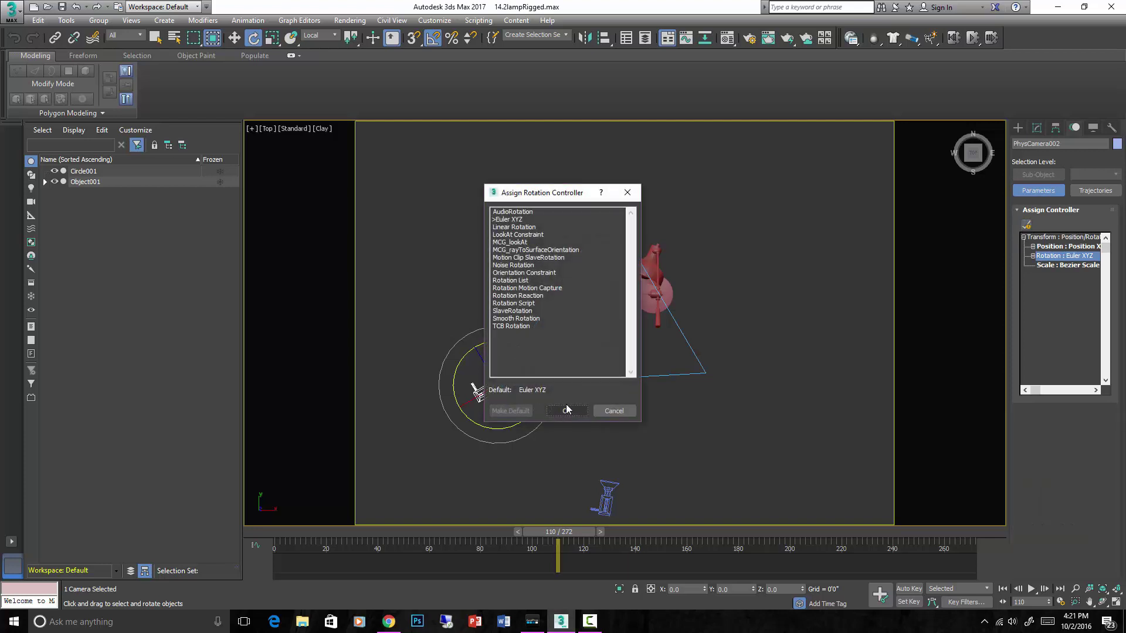
{"action": "left_click", "coordinate": [508, 234]}
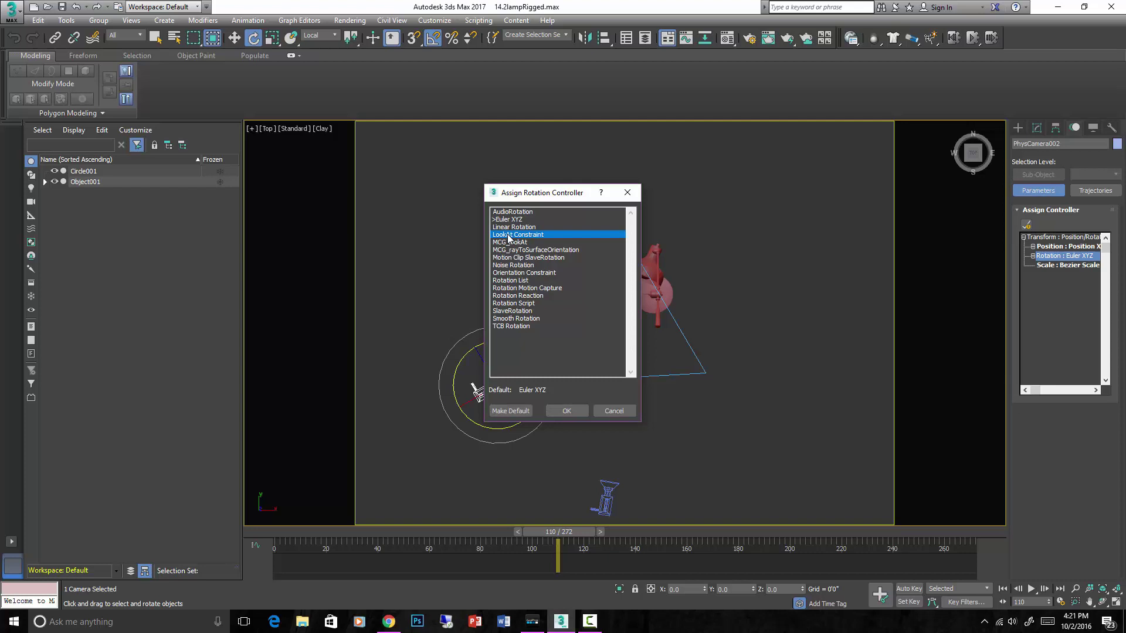
{"action": "left_click", "coordinate": [578, 413]}
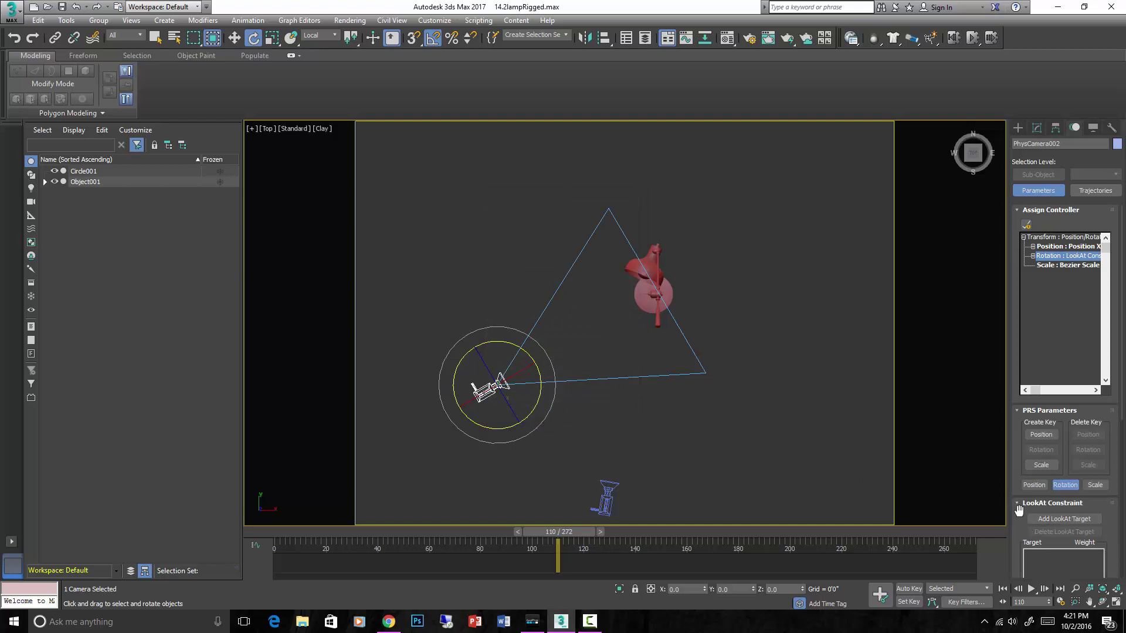
Add the lamp's bulb, Sphere003, as the target of the camera's LookAt Constraint.
{"action": "left_click_drag", "start_coordinate": [1018, 510], "coordinate": [1017, 356]}
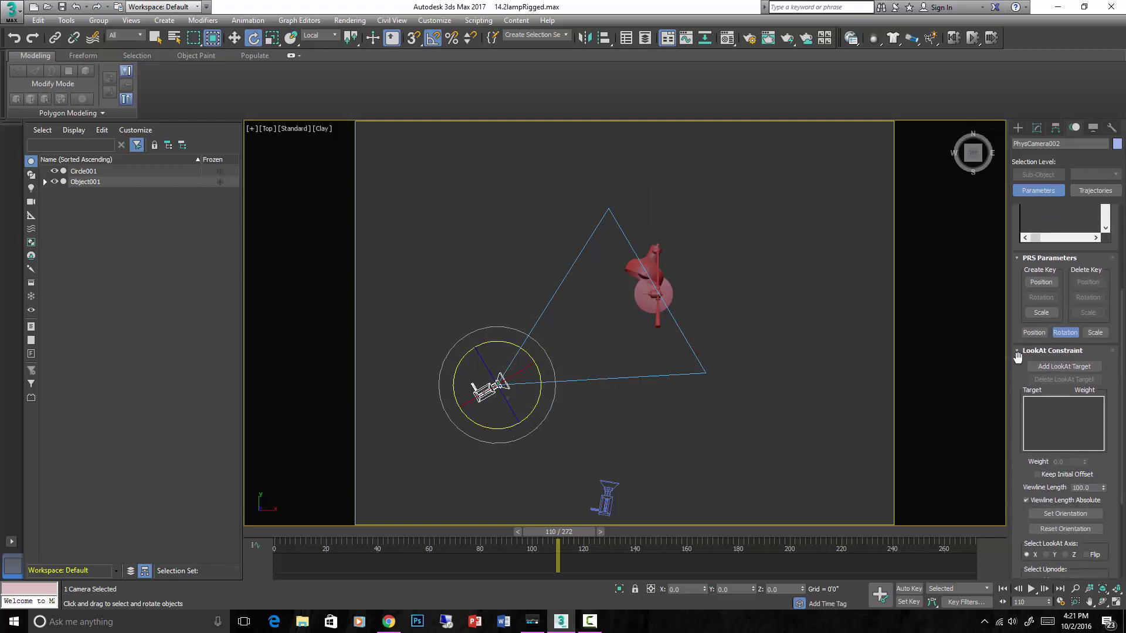
{"action": "left_click", "coordinate": [1064, 367]}
{"action": "middle_click_drag", "start_coordinate": [641, 340], "coordinate": [623, 280], "text": "alt"}
{"action": "left_click", "coordinate": [628, 279]}
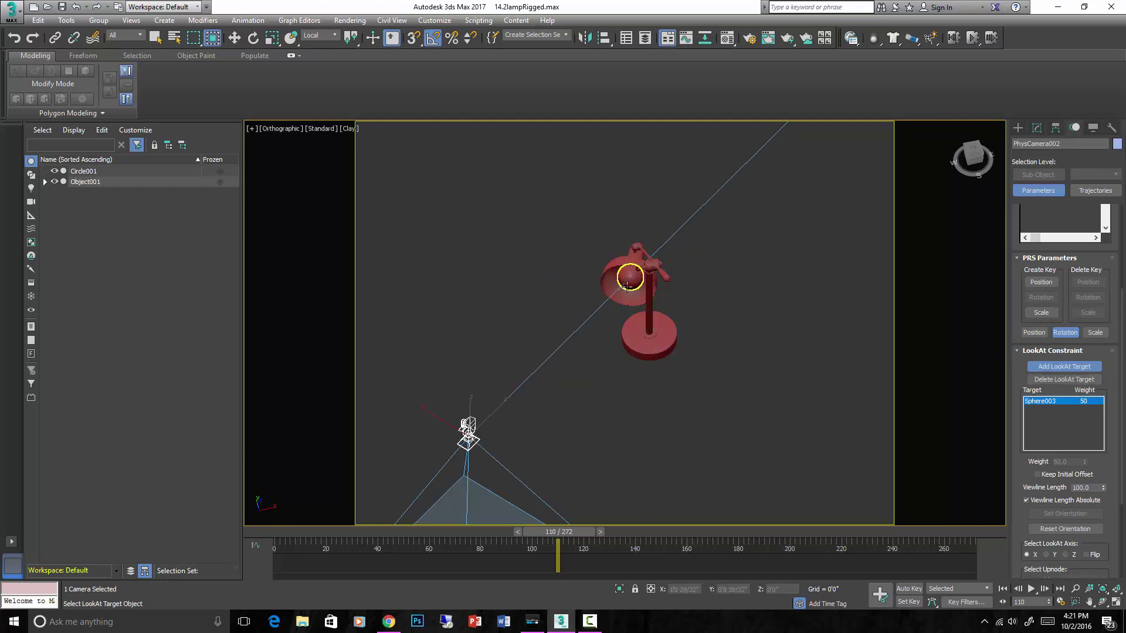
Scrub the animation to frame 50 and on to frame 83 to check how the camera tracks the bulb, ending target picking.
{"action": "middle_click_drag", "start_coordinate": [534, 378], "coordinate": [528, 337], "text": "alt"}
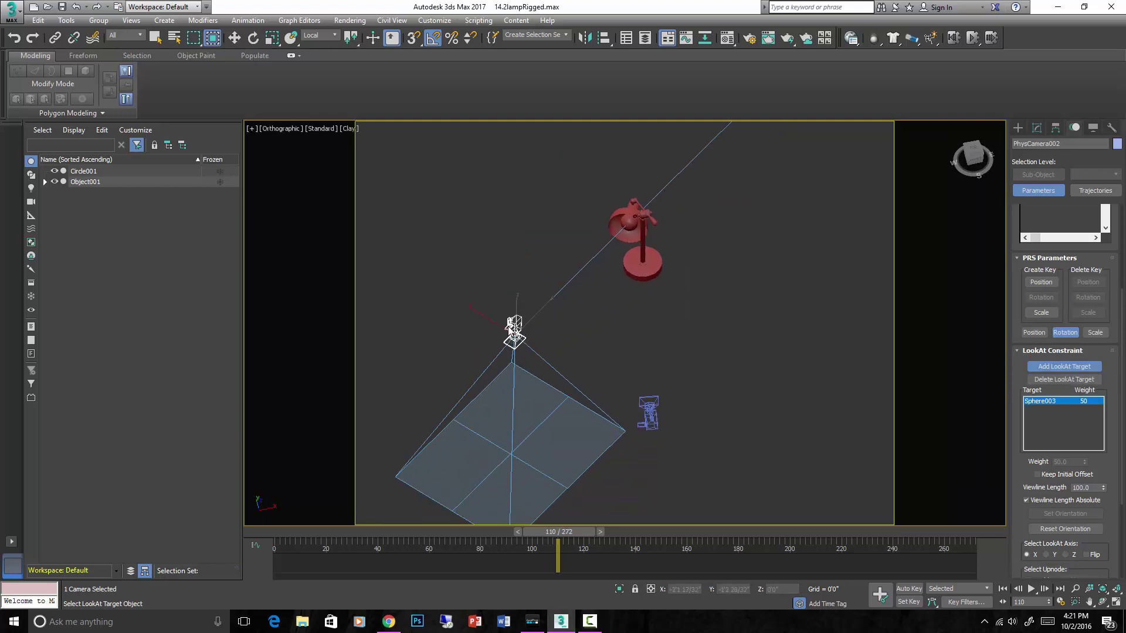
{"action": "left_click_drag", "start_coordinate": [558, 531], "coordinate": [425, 516]}
{"action": "left_click", "coordinate": [1065, 366]}
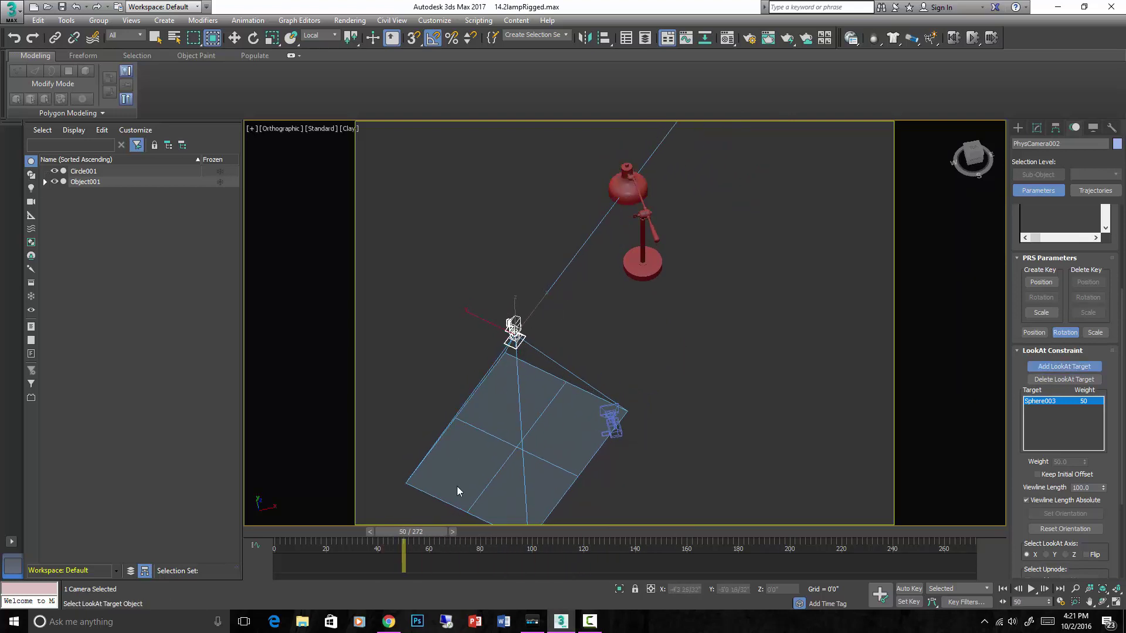
{"action": "left_click_drag", "start_coordinate": [420, 533], "coordinate": [493, 533]}
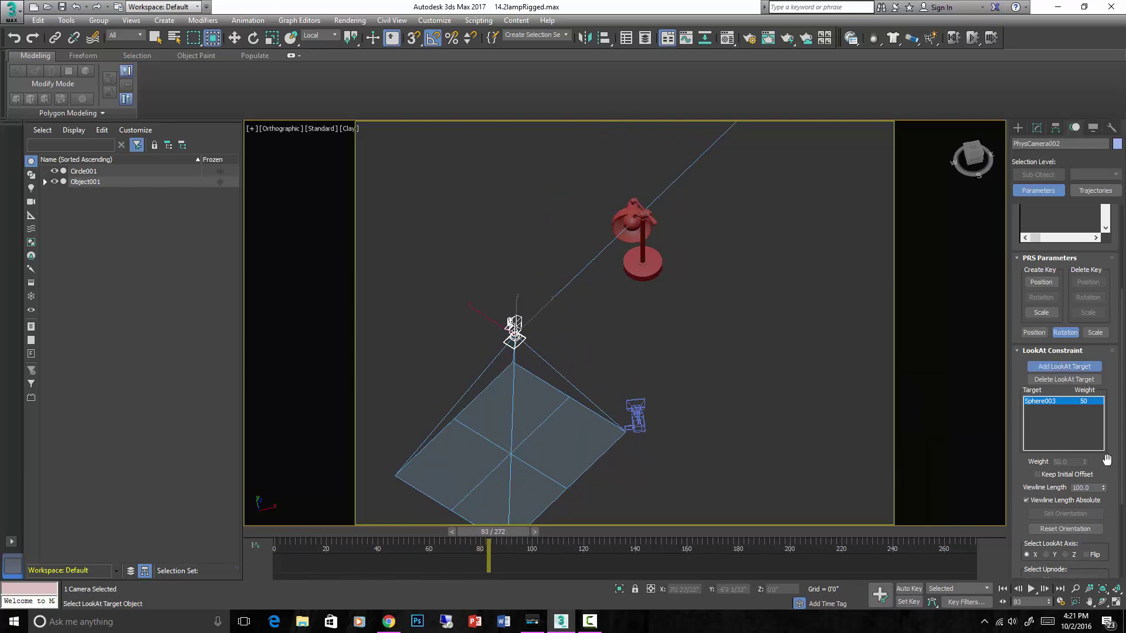
Set the constraint's LookAt axis to Z with Flip on so the camera points at the lamp.
{"action": "left_click_drag", "start_coordinate": [1106, 460], "coordinate": [1107, 352]}
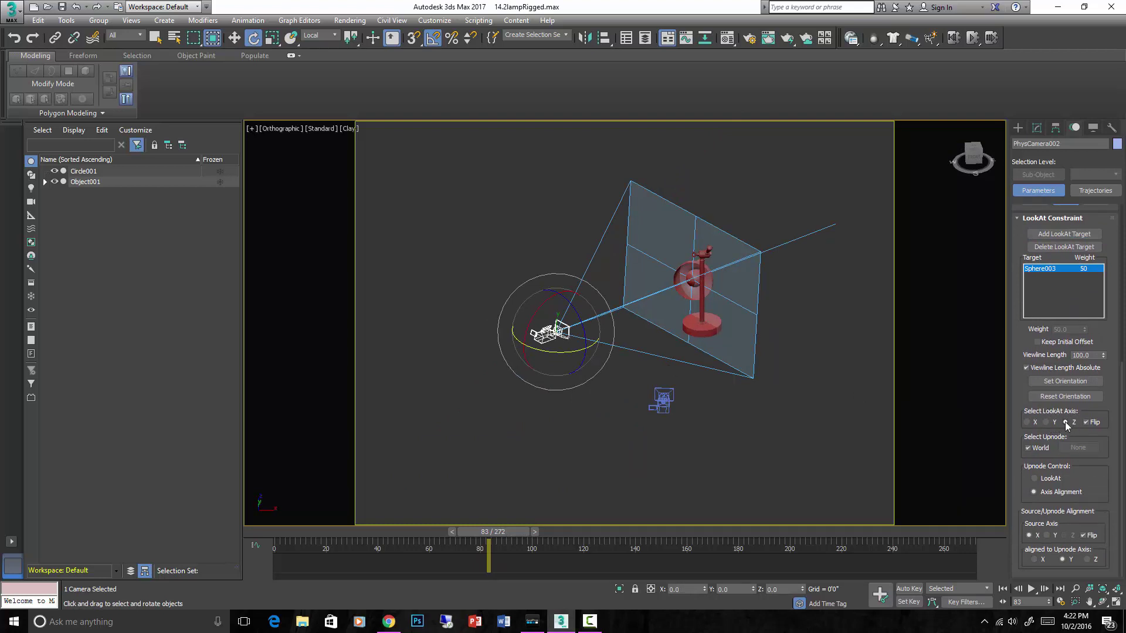
{"action": "left_click", "coordinate": [1048, 423]}
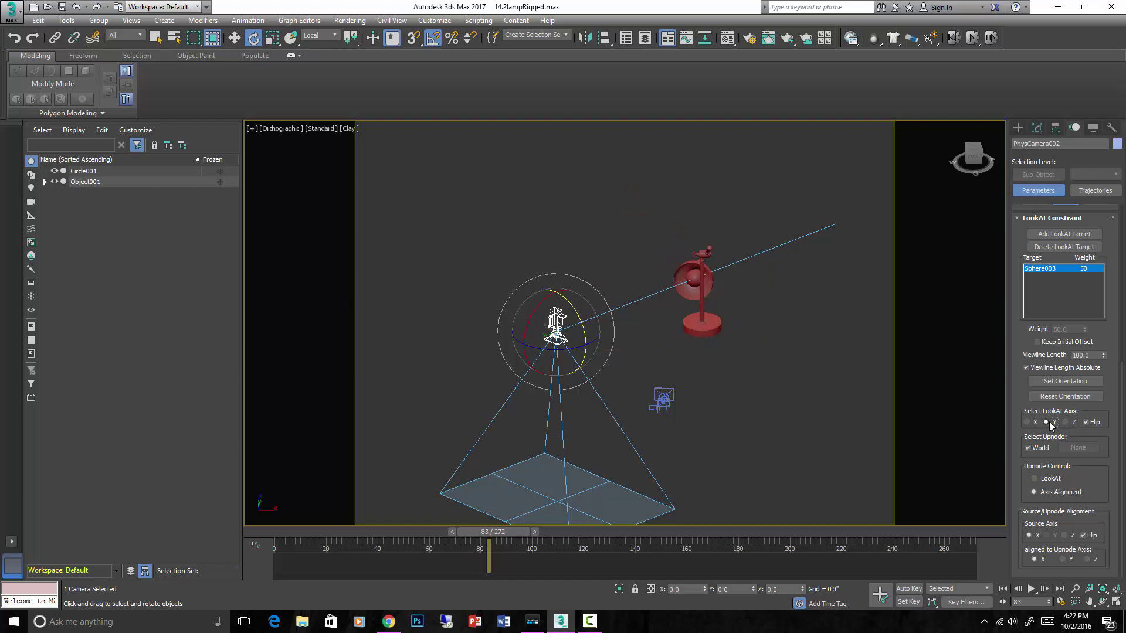
{"action": "left_click", "coordinate": [1064, 422]}
{"action": "left_click", "coordinate": [1086, 423]}
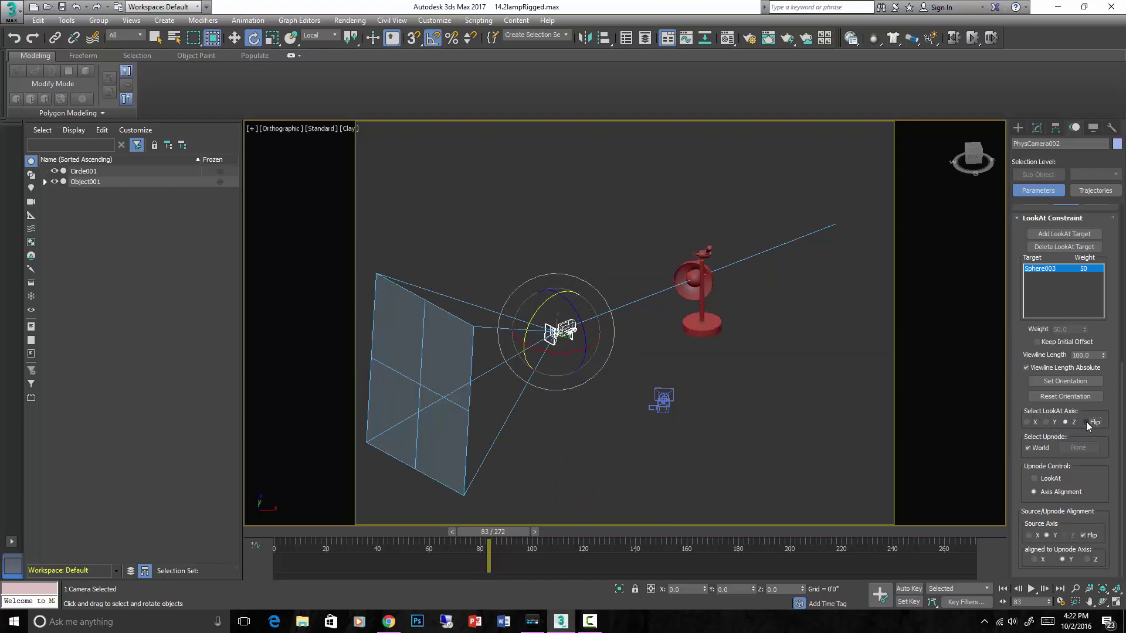
{"action": "left_click", "coordinate": [1086, 422]}
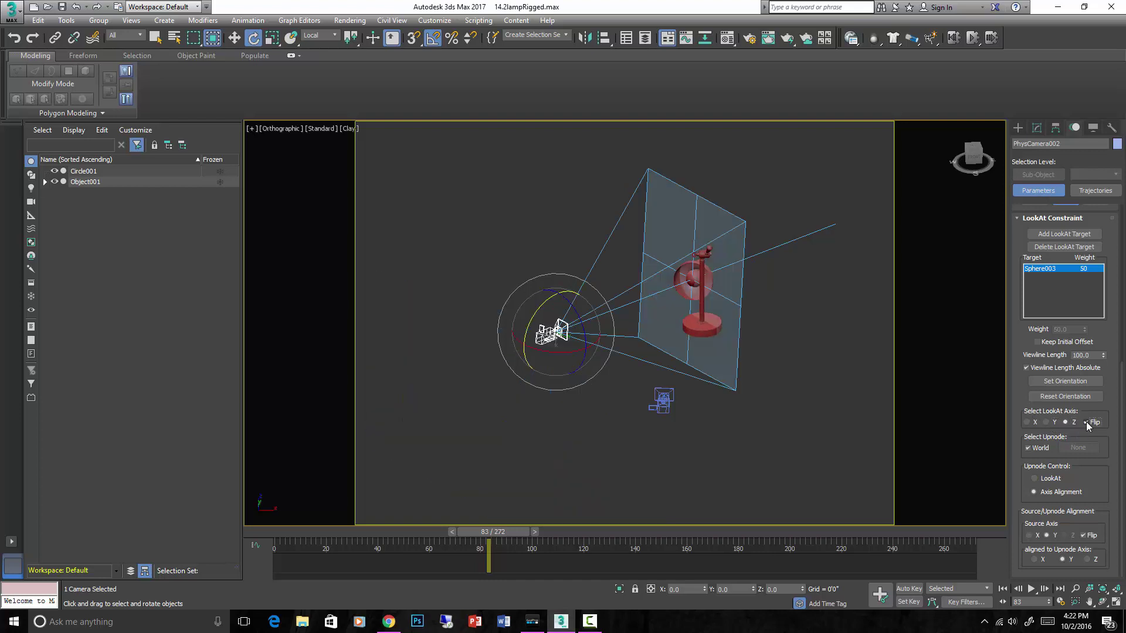
Align the constraint's source Y axis, with Flip off, to the upnode's Z axis.
{"action": "scroll", "coordinate": [1034, 529], "scroll_direction": "up", "scroll_amount": 1}
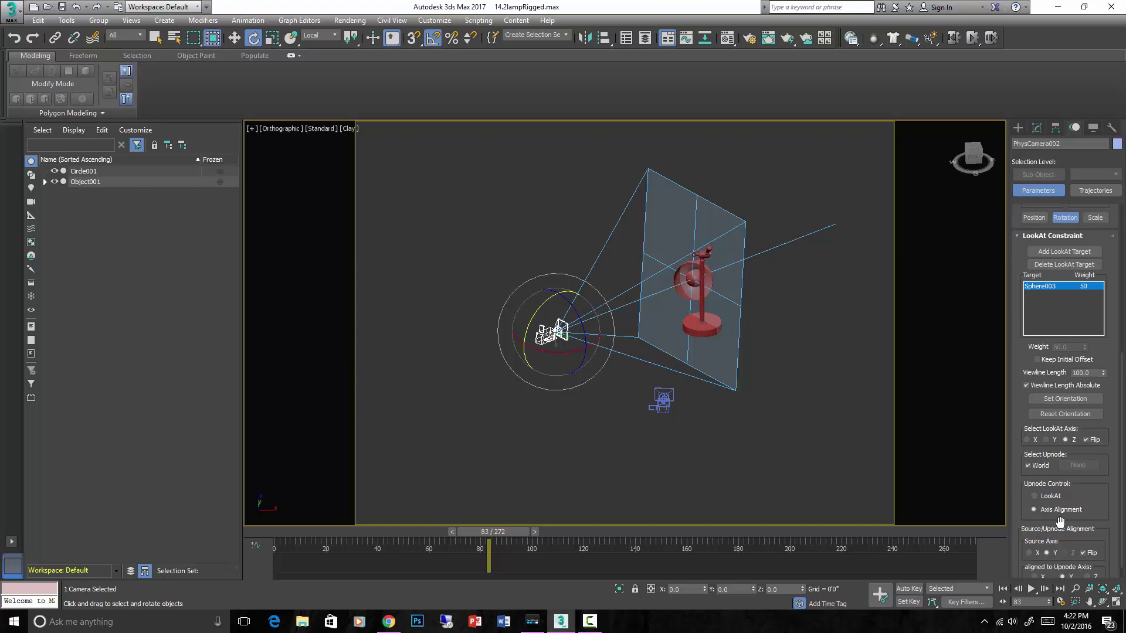
{"action": "scroll", "coordinate": [1057, 461], "scroll_direction": "down", "scroll_amount": 1}
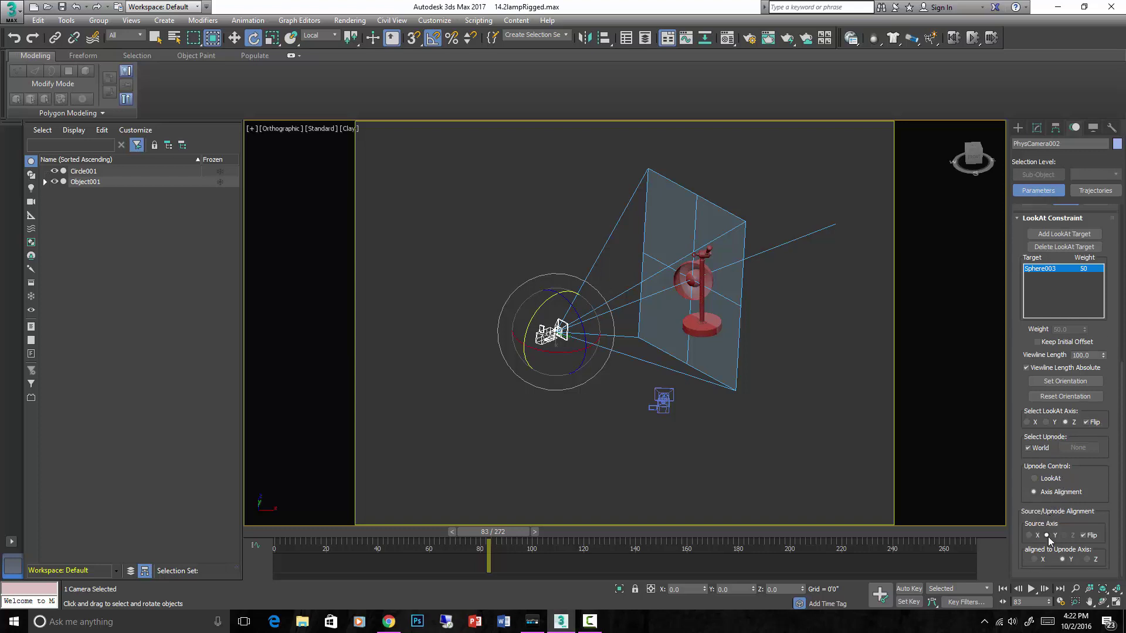
{"action": "left_click", "coordinate": [1084, 537]}
{"action": "left_click", "coordinate": [1084, 537]}
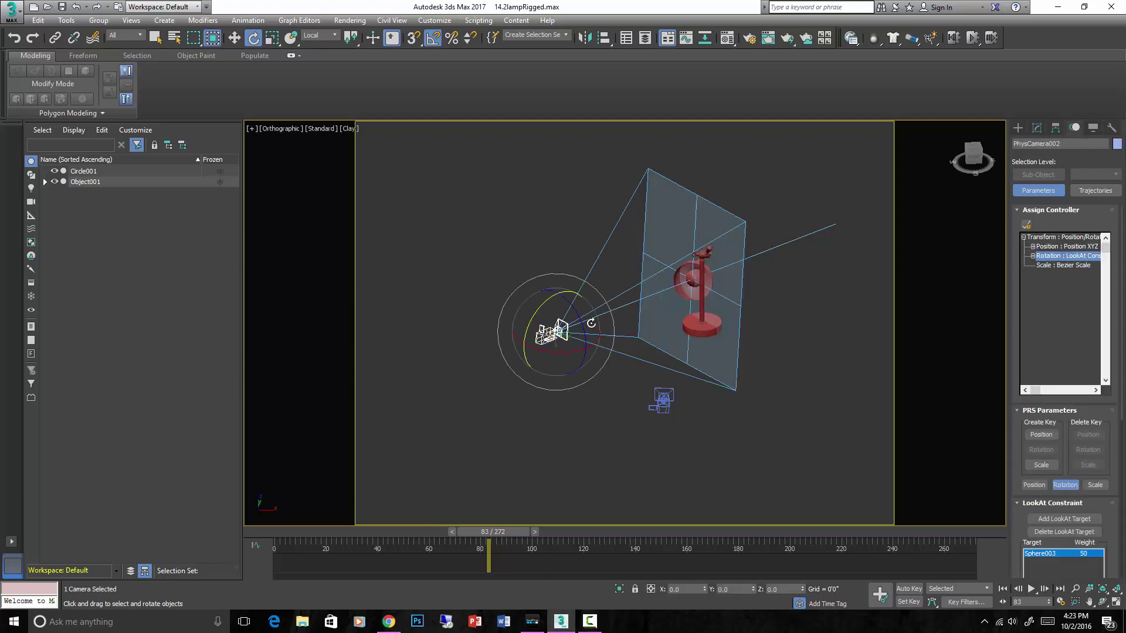
{"action": "key", "text": "c"}
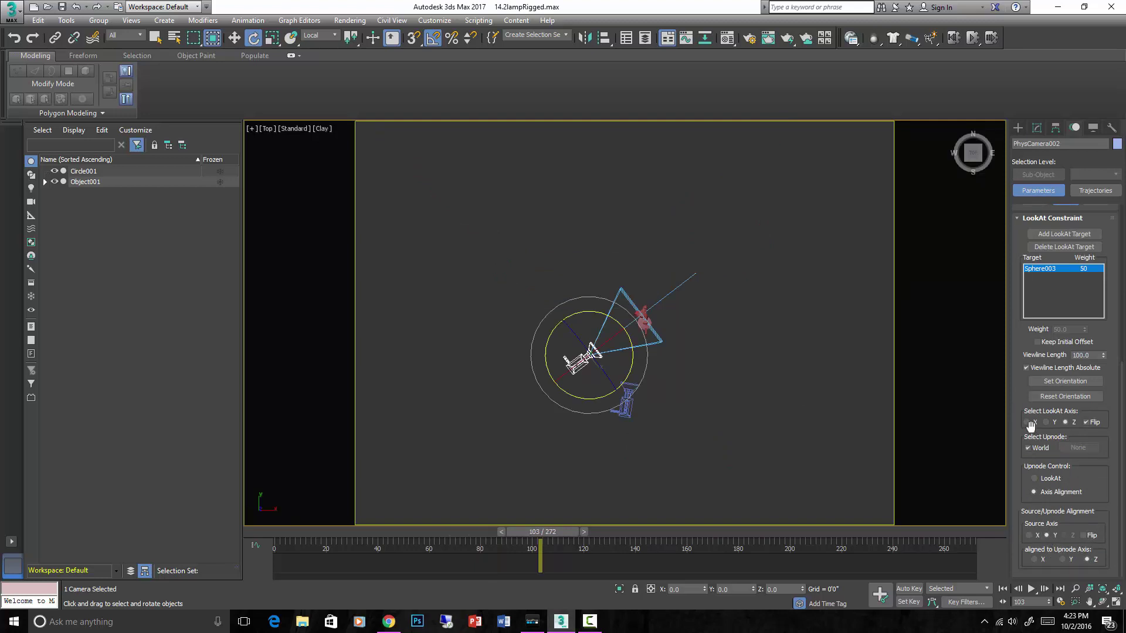
Toggle Flip for the LookAt axis off and on again to compare directions, and look through the second camera.
{"action": "left_click", "coordinate": [1085, 421]}
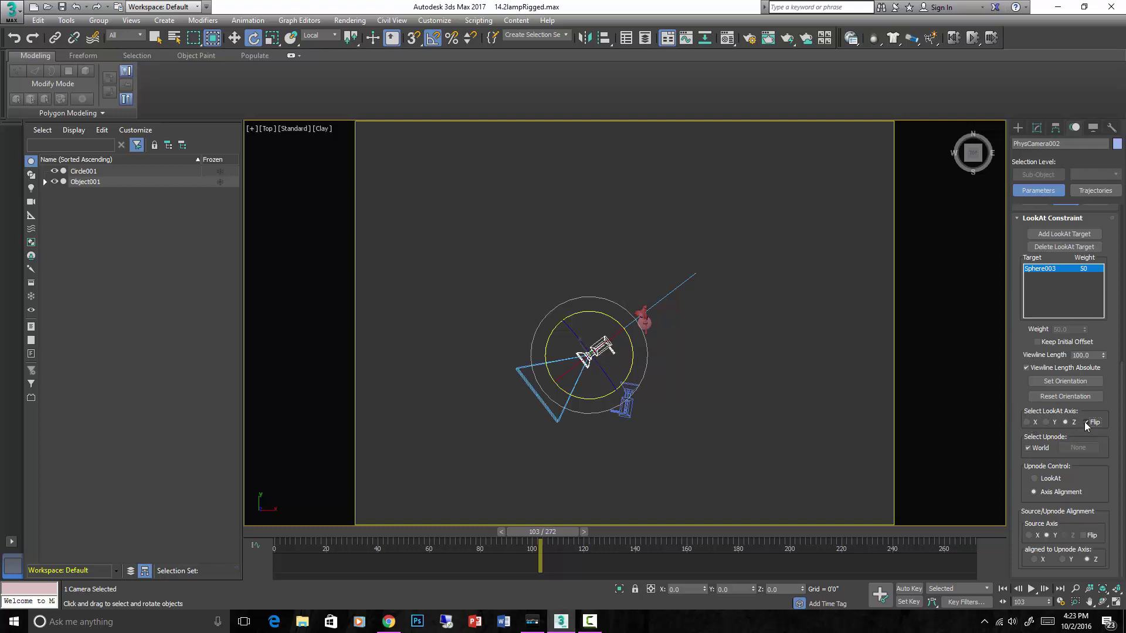
{"action": "left_click", "coordinate": [1085, 423]}
{"action": "key", "text": "c"}
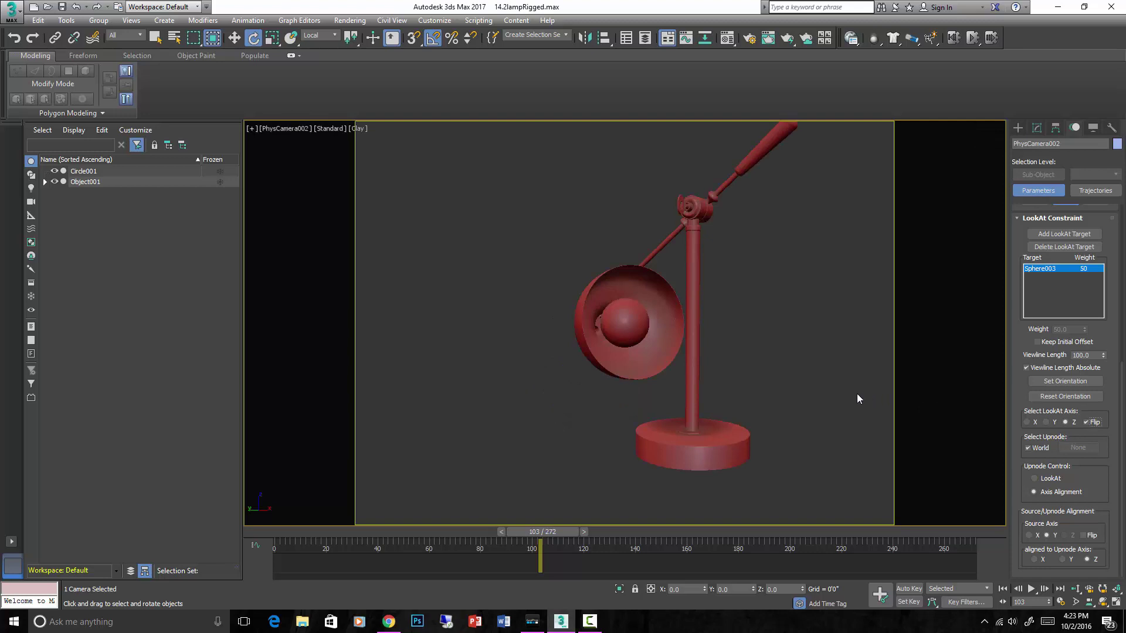
Play the animation twice from frame 0 through the second camera to check that it follows the bulb.
{"action": "left_click_drag", "start_coordinate": [563, 530], "coordinate": [305, 531]}
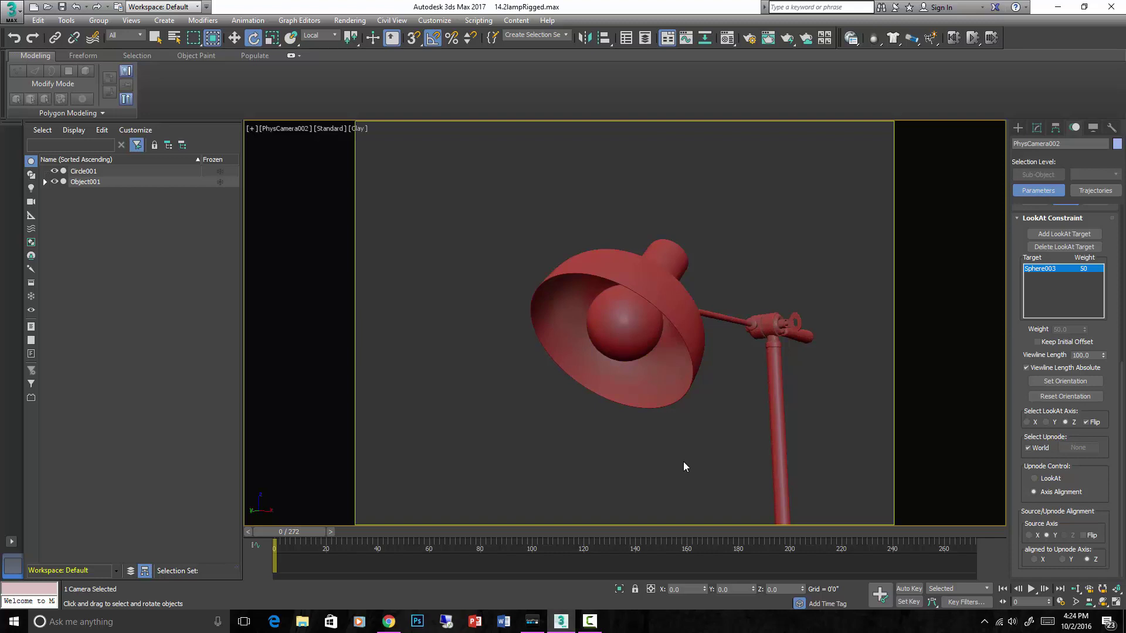
{"action": "key", "text": "slash"}
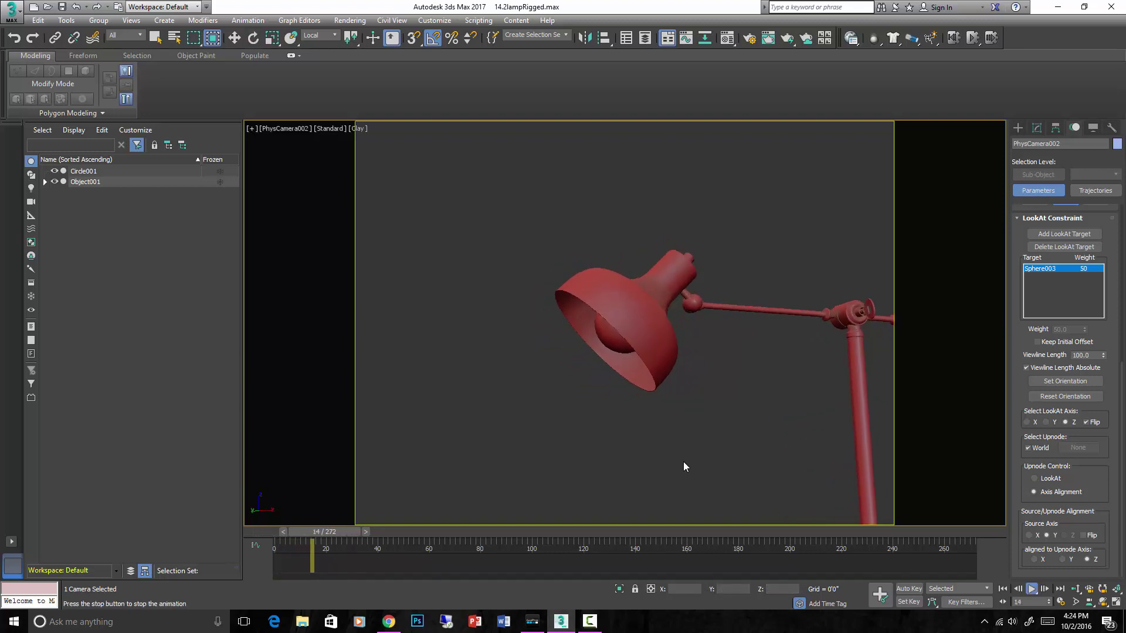
{"action": "key", "text": "slash"}
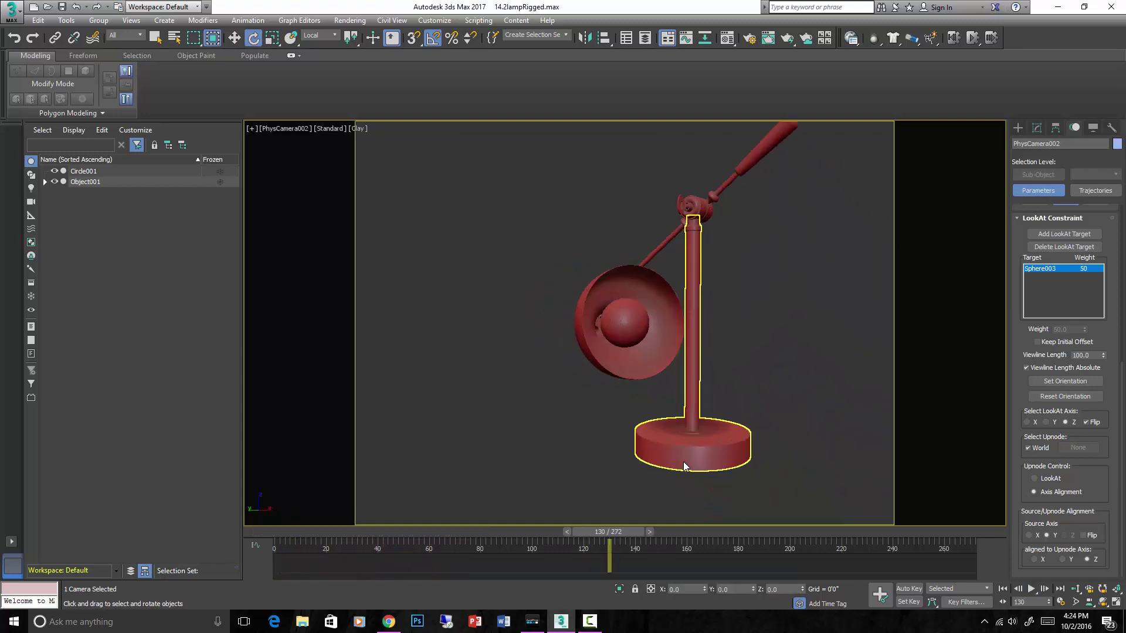
{"action": "left_click_drag", "start_coordinate": [626, 530], "coordinate": [249, 528]}
{"action": "key", "text": "slash"}
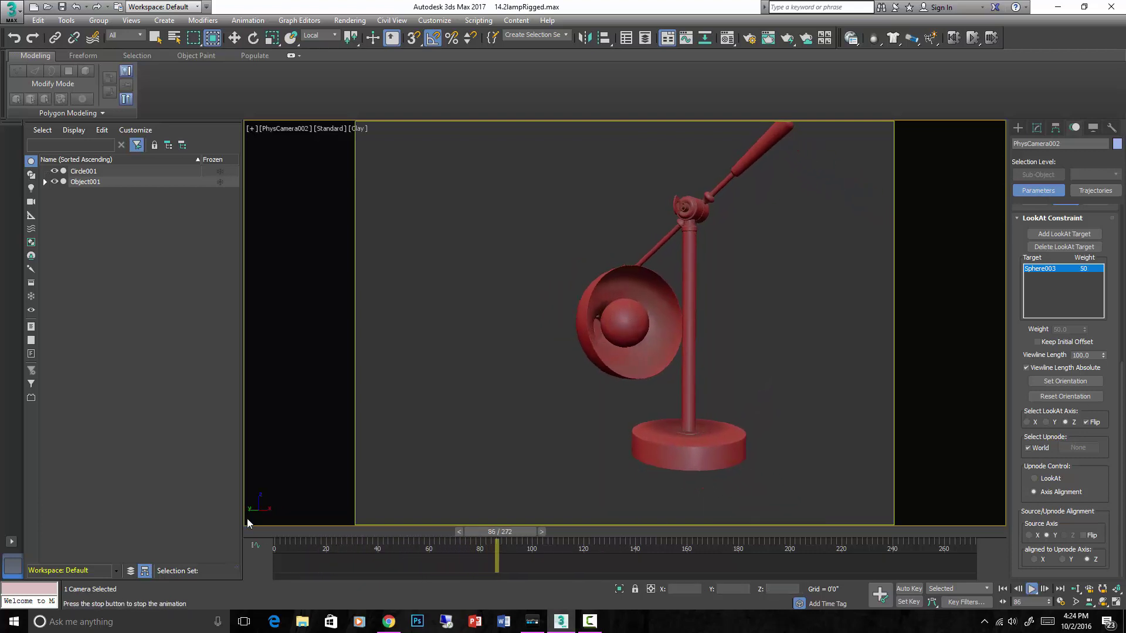
{"action": "key", "text": "slash"}
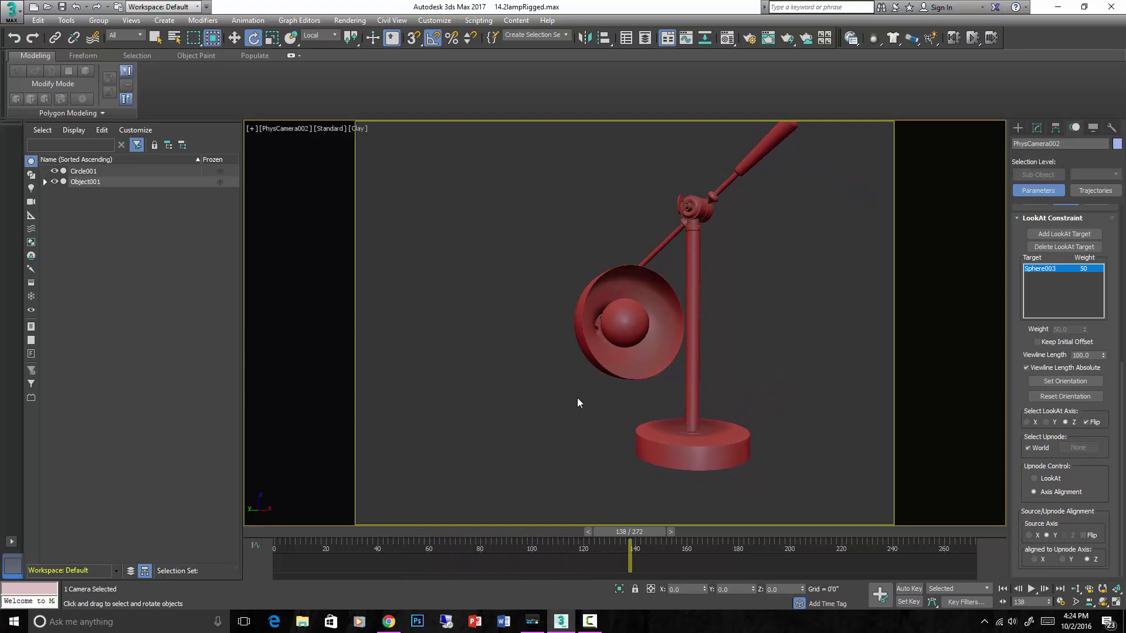
Place a third Physical camera beside the other two in the top view, aimed toward the lamp, and turn off Targeted.
{"action": "left_click", "coordinate": [775, 386]}
{"action": "left_click", "coordinate": [658, 453]}
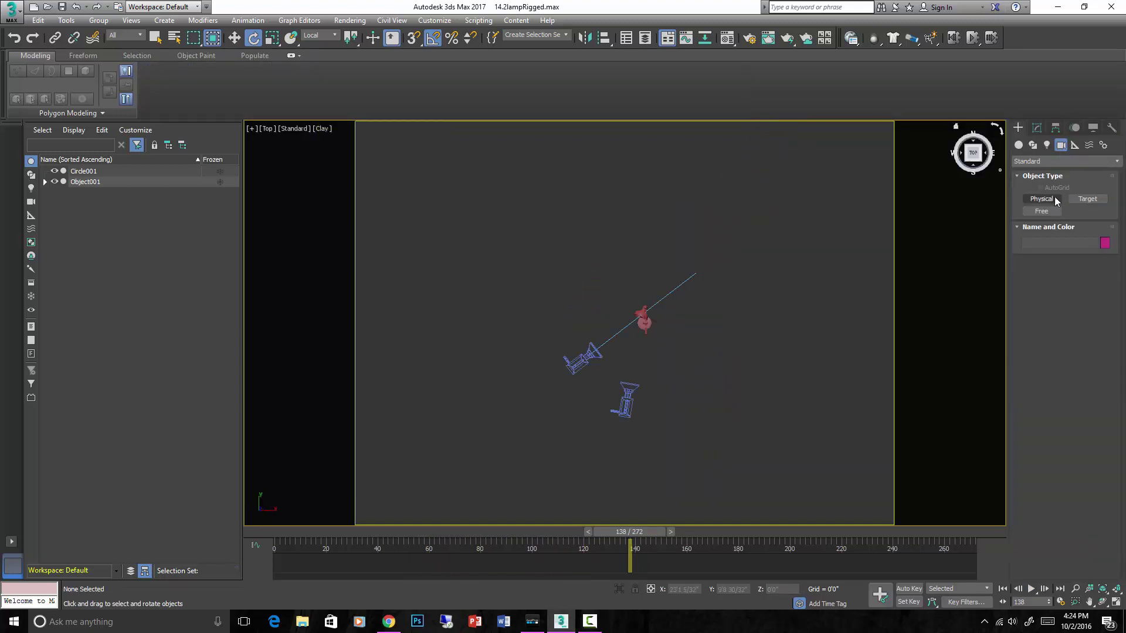
{"action": "left_click", "coordinate": [1043, 200]}
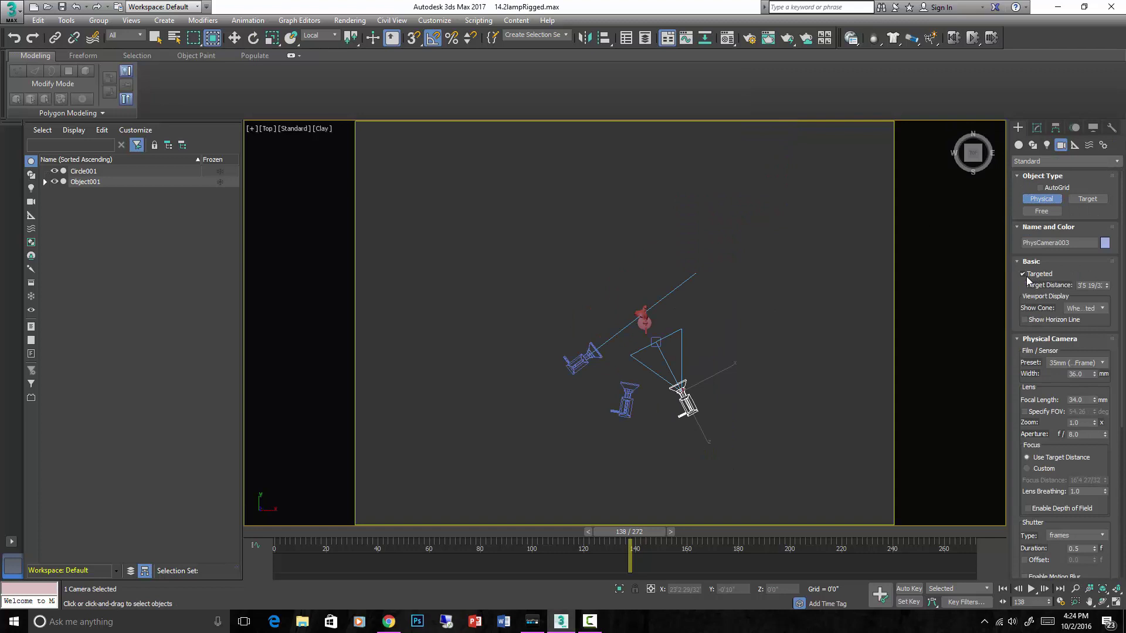
{"action": "left_click", "coordinate": [1024, 274]}
{"action": "scroll", "coordinate": [750, 358], "scroll_direction": "down", "scroll_amount": 2}
{"action": "middle_click_drag", "start_coordinate": [749, 358], "coordinate": [691, 366]}
{"action": "key", "text": "r"}
{"action": "key", "text": "e"}
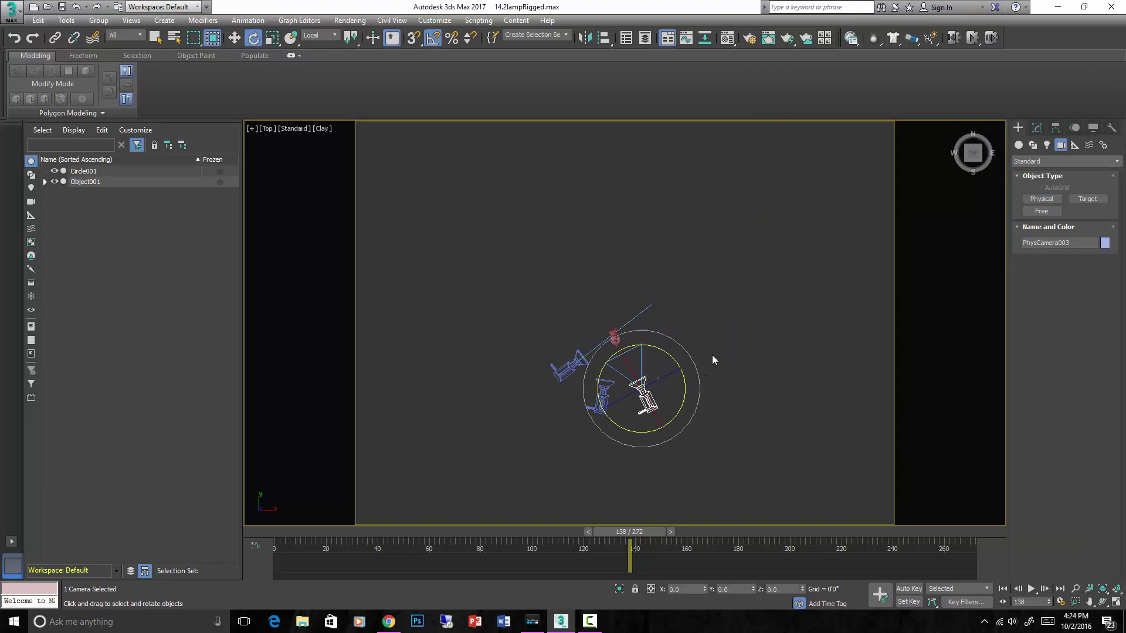
Raise the new camera to a height of 1'9" in the right view and look through it.
{"action": "left_click", "coordinate": [985, 154]}
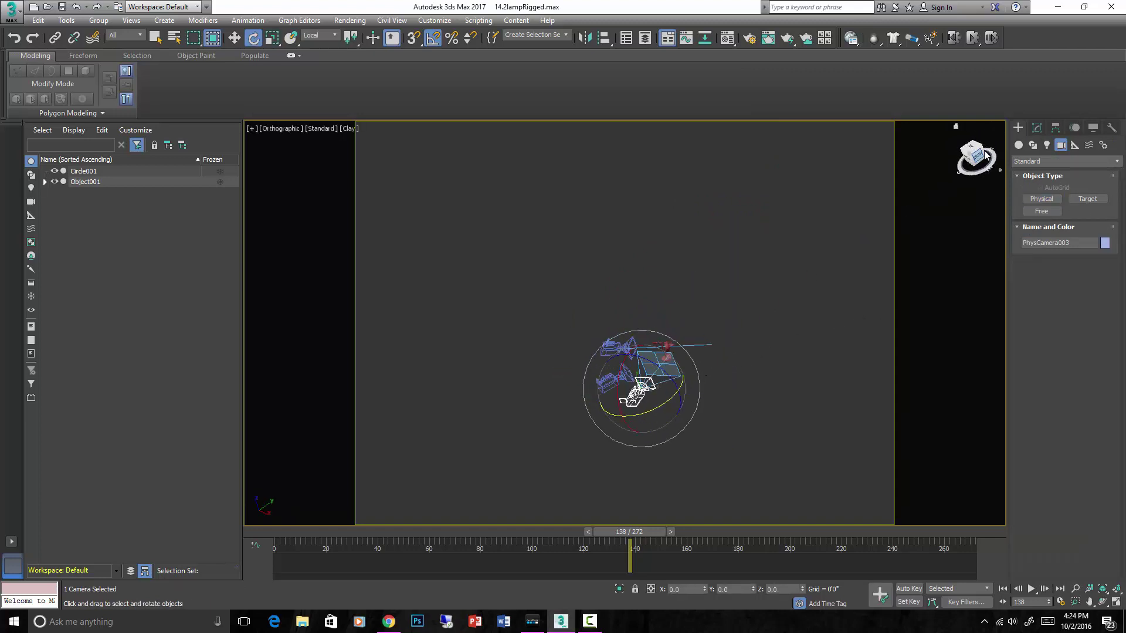
{"action": "left_click", "coordinate": [234, 38]}
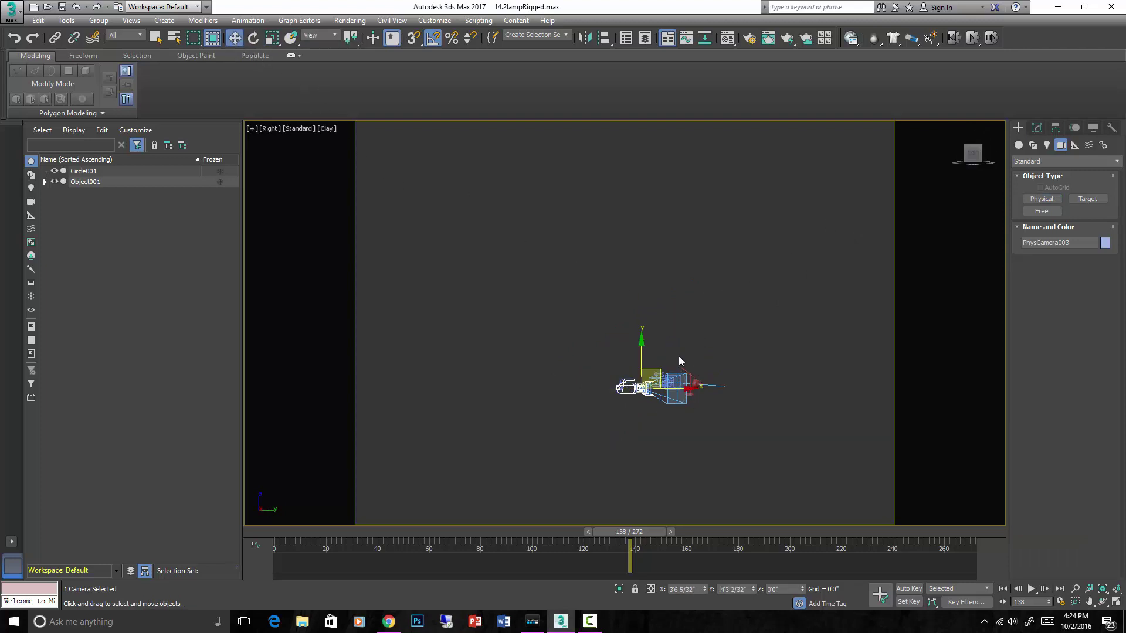
{"action": "mouse_move", "coordinate": [645, 355]}
{"action": "left_mouse_down"}
{"action": "mouse_move", "coordinate": [645, 325]}
{"action": "mouse_move", "coordinate": [646, 335]}
{"action": "left_mouse_up"}
{"action": "key", "text": "c"}
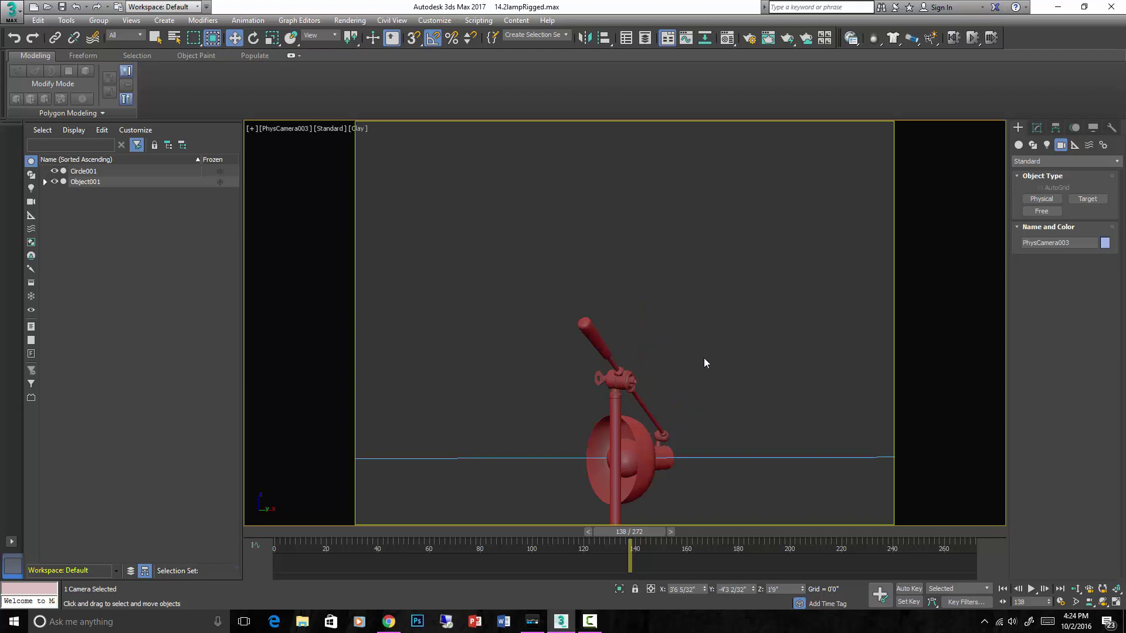
With Auto Key on, truck the third camera downward at frame 60 to frame the whole lamp including its base, then end Auto Key recording.
{"action": "left_click_drag", "start_coordinate": [652, 533], "coordinate": [264, 520]}
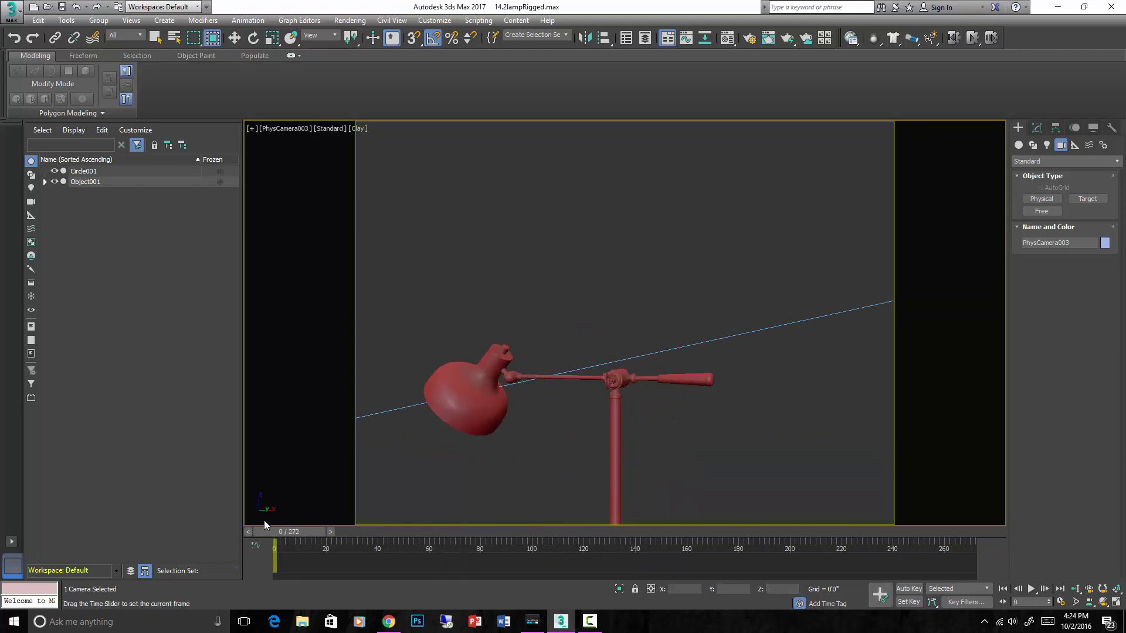
{"action": "left_click", "coordinate": [910, 590]}
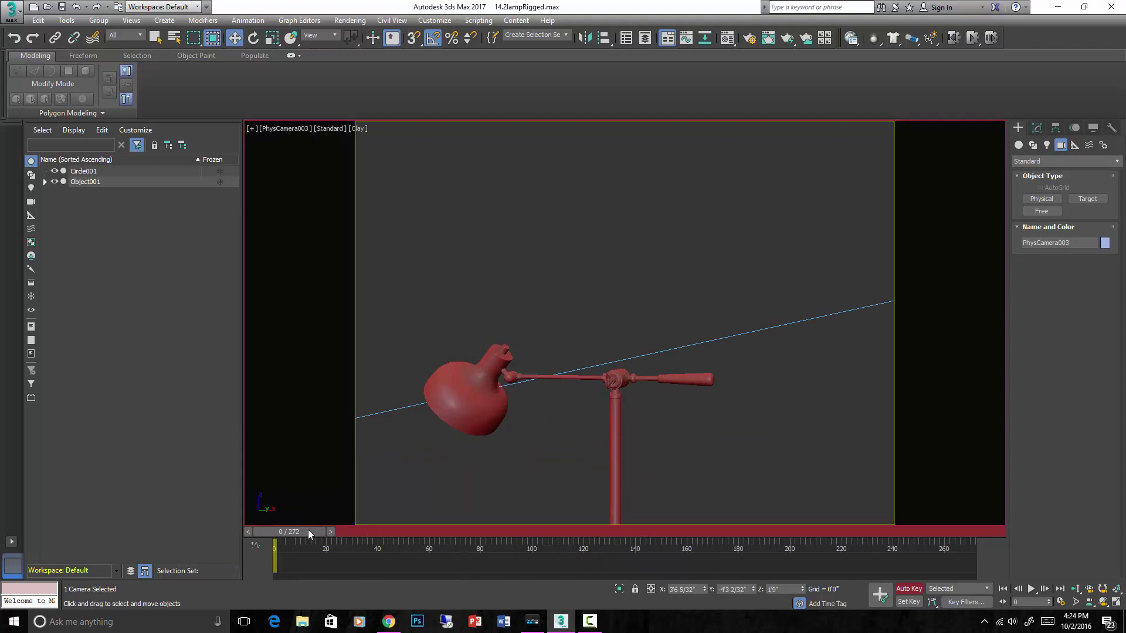
{"action": "left_click_drag", "start_coordinate": [309, 532], "coordinate": [457, 538]}
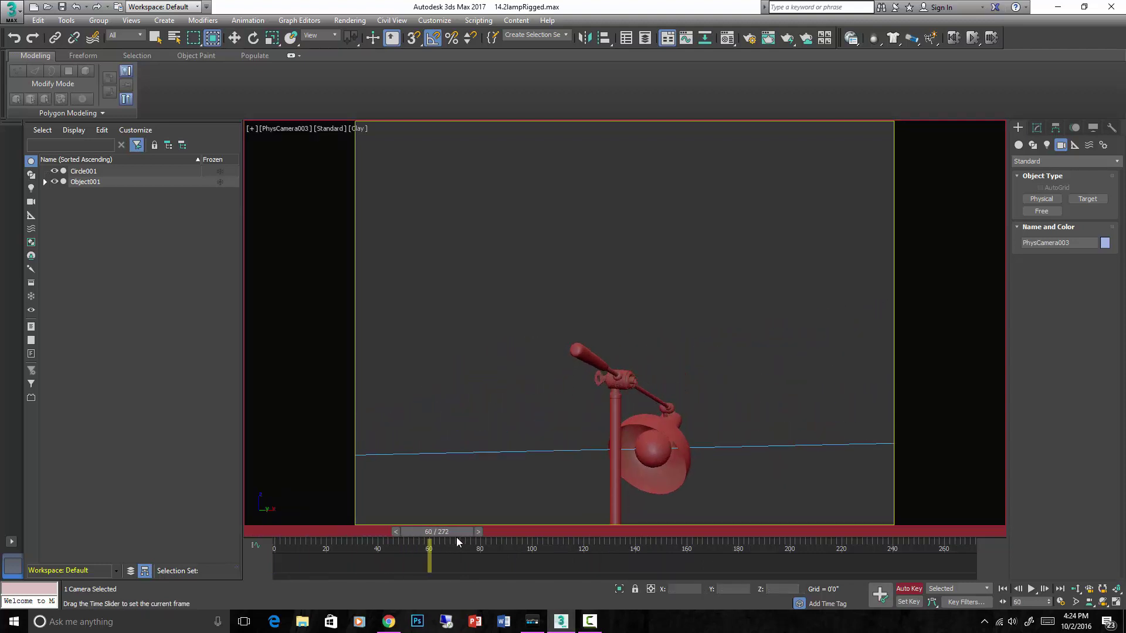
{"action": "key", "text": "w"}
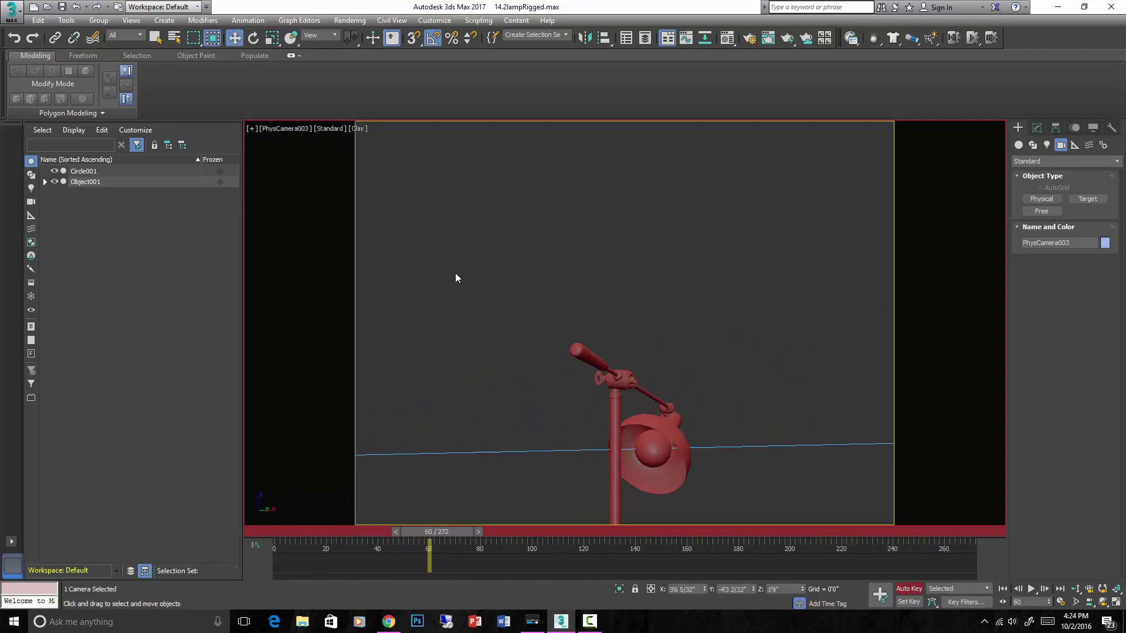
{"action": "left_click", "coordinate": [1087, 604]}
{"action": "left_click_drag", "start_coordinate": [749, 467], "coordinate": [746, 315]}
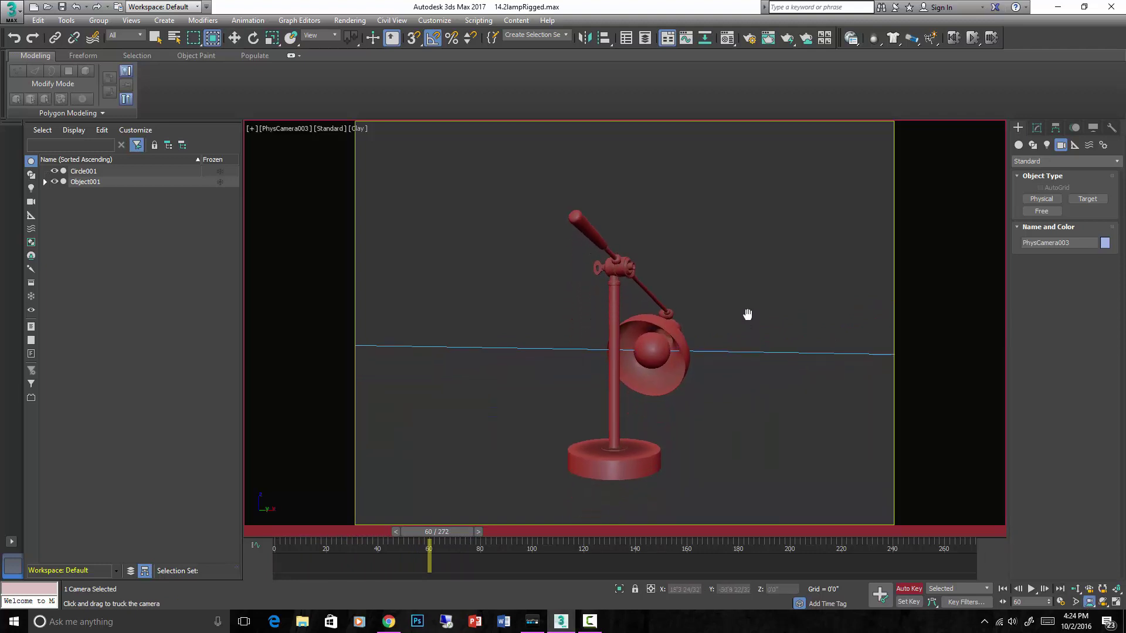
{"action": "left_click", "coordinate": [909, 589]}
Play the animation from frame 0 through the third camera to check the downward move.
{"action": "left_click_drag", "start_coordinate": [437, 534], "coordinate": [234, 532]}
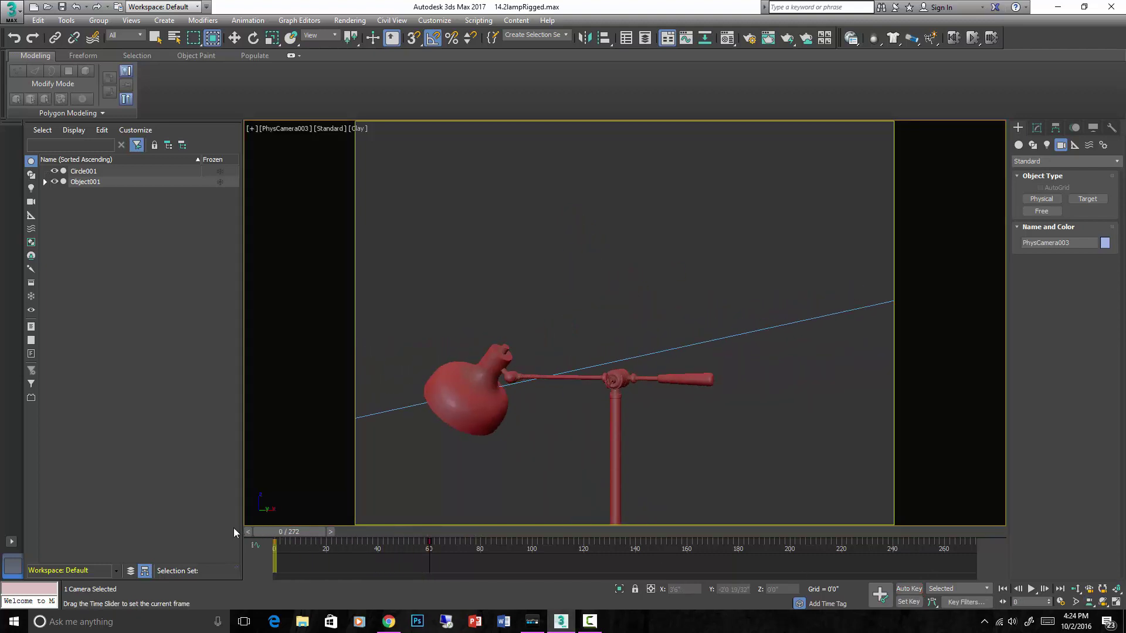
{"action": "key", "text": "/"}
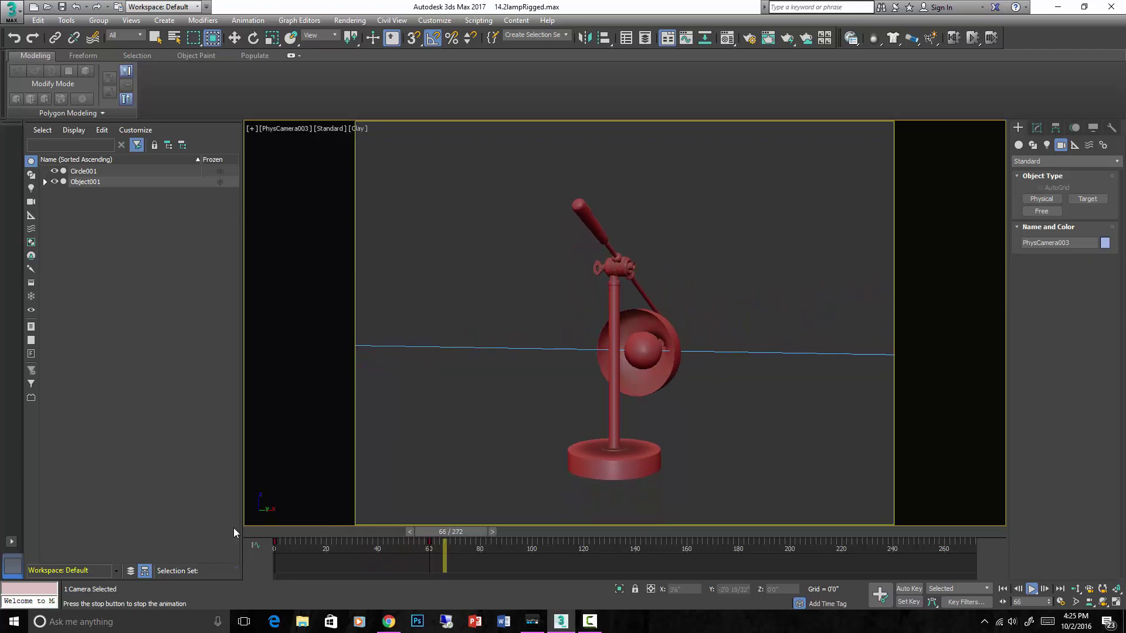
{"action": "key", "text": "/"}
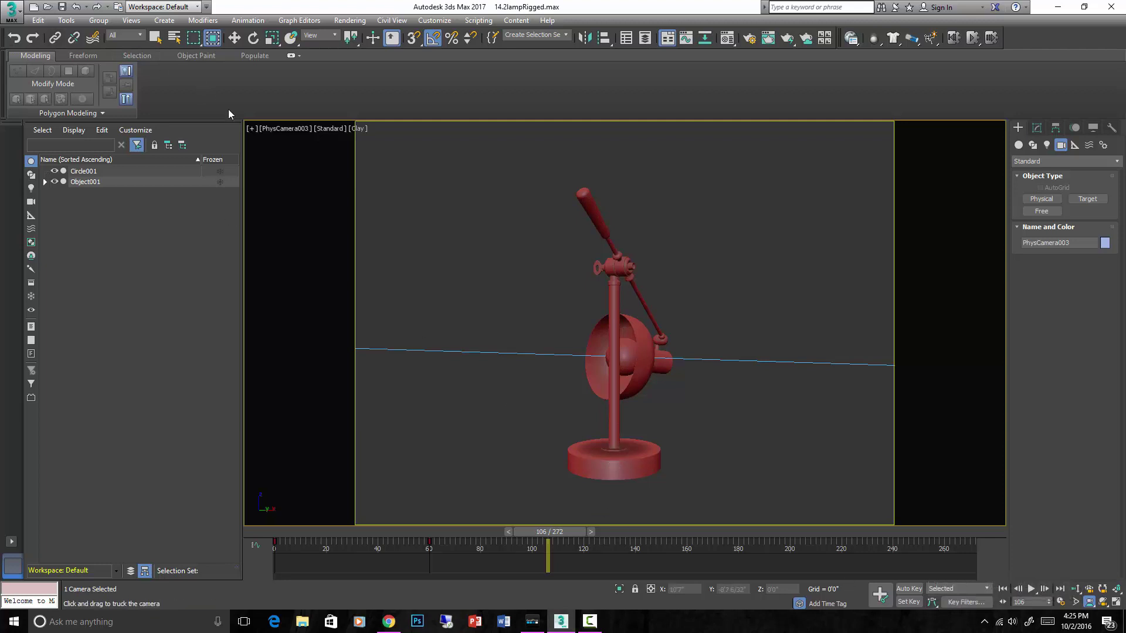
Open the Curve Editor and change the in and out tangent types of the camera's Z Position key at frame 0.
{"action": "left_click", "coordinate": [329, 21]}
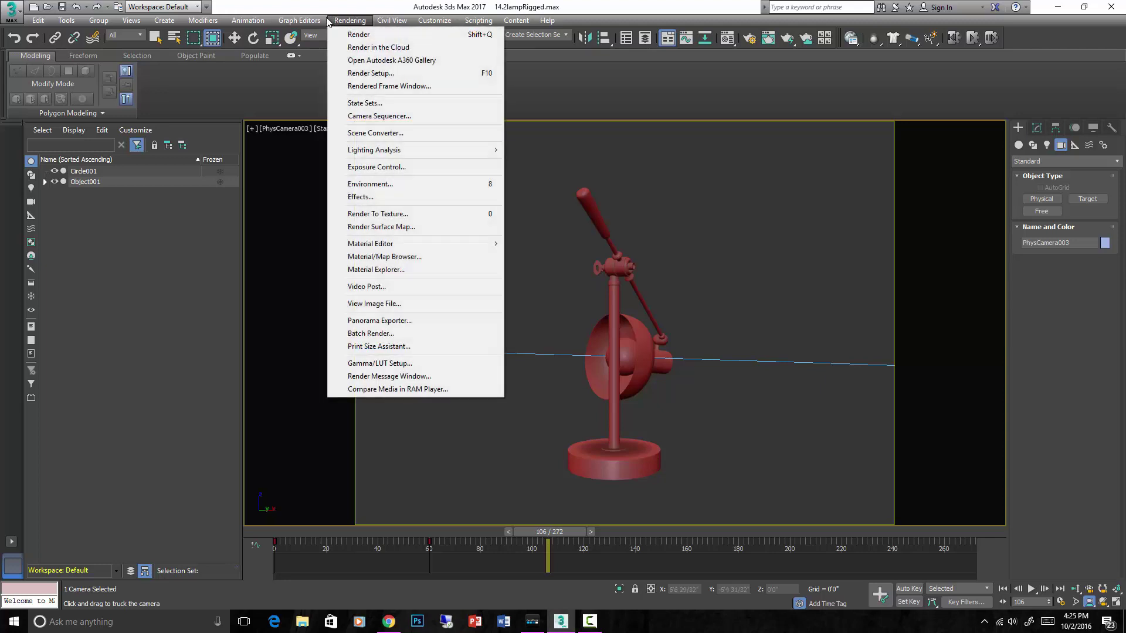
{"action": "mouse_move", "coordinate": [292, 22]}
{"action": "left_click", "coordinate": [332, 35]}
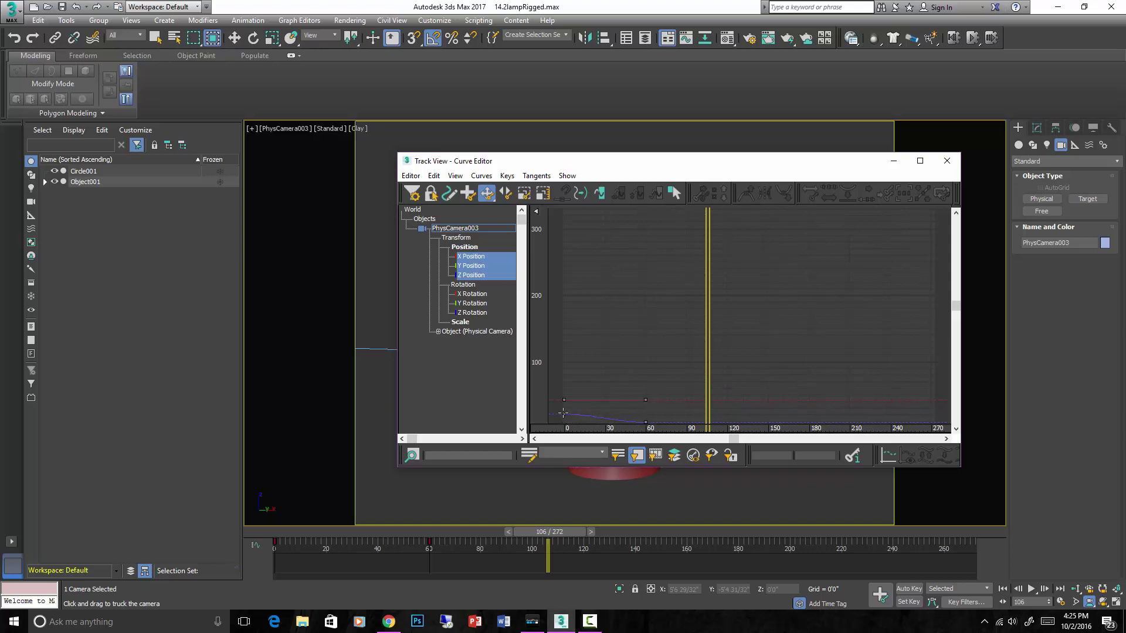
{"action": "left_click", "coordinate": [563, 413]}
{"action": "right_click", "coordinate": [563, 413]}
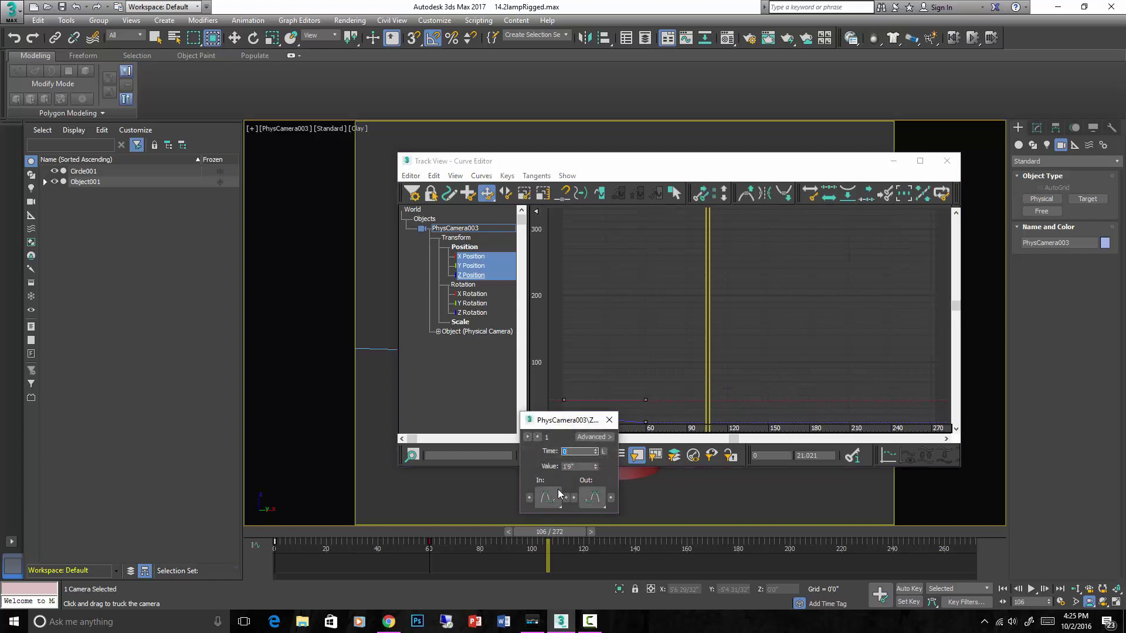
{"action": "left_click_drag", "start_coordinate": [554, 496], "coordinate": [550, 497]}
{"action": "left_click_drag", "start_coordinate": [487, 486], "coordinate": [493, 374]}
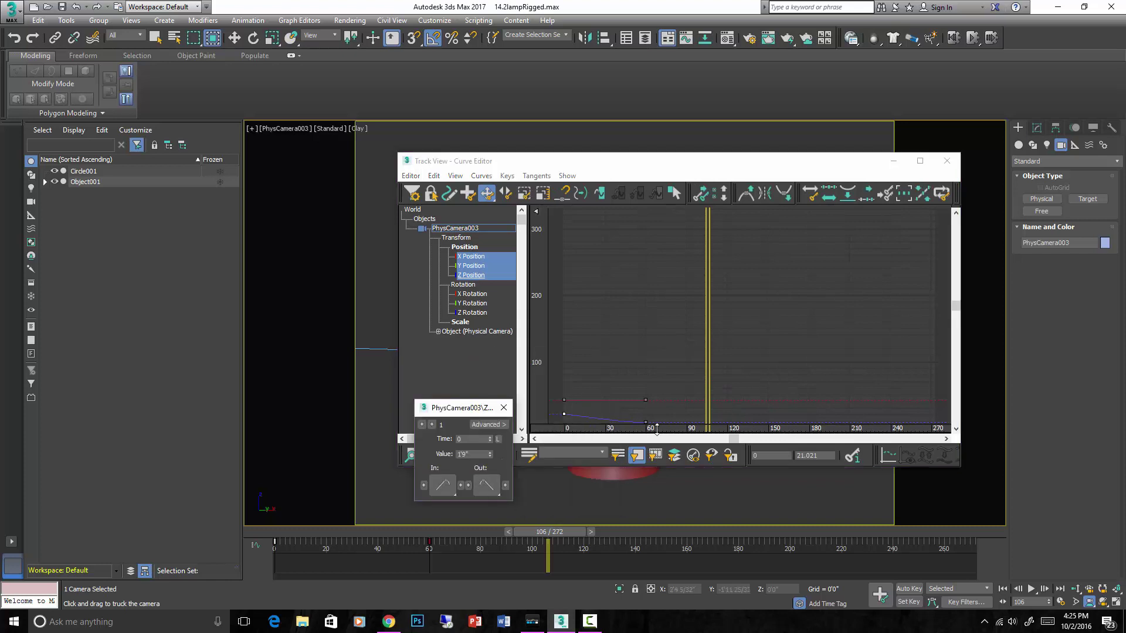
Change the in tangent of the Z Position key near frame 60 and choose the default tangent type for new keys.
{"action": "left_click_drag", "start_coordinate": [644, 416], "coordinate": [651, 435]}
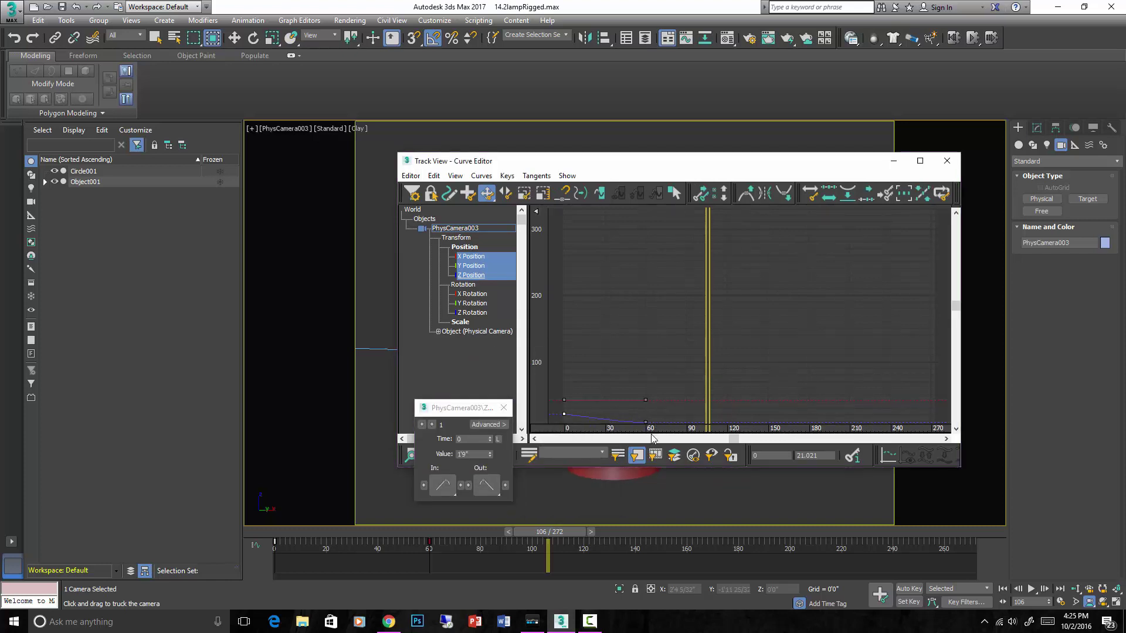
{"action": "left_click", "coordinate": [645, 423]}
{"action": "left_click_drag", "start_coordinate": [442, 485], "coordinate": [443, 390]}
{"action": "left_click", "coordinate": [614, 347]}
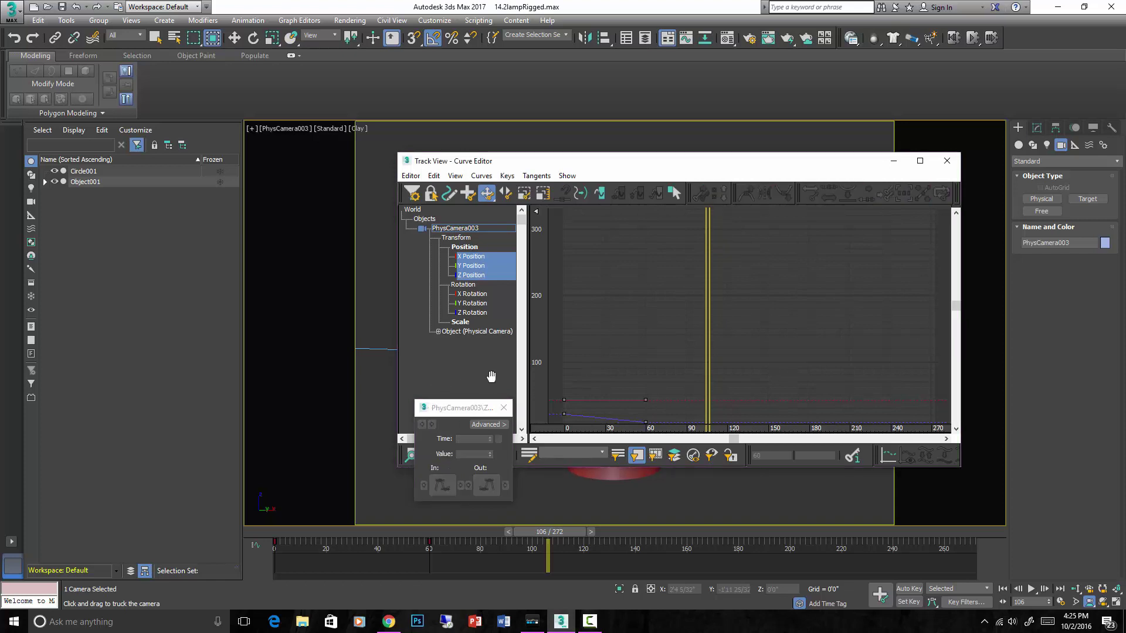
{"action": "left_click", "coordinate": [932, 601]}
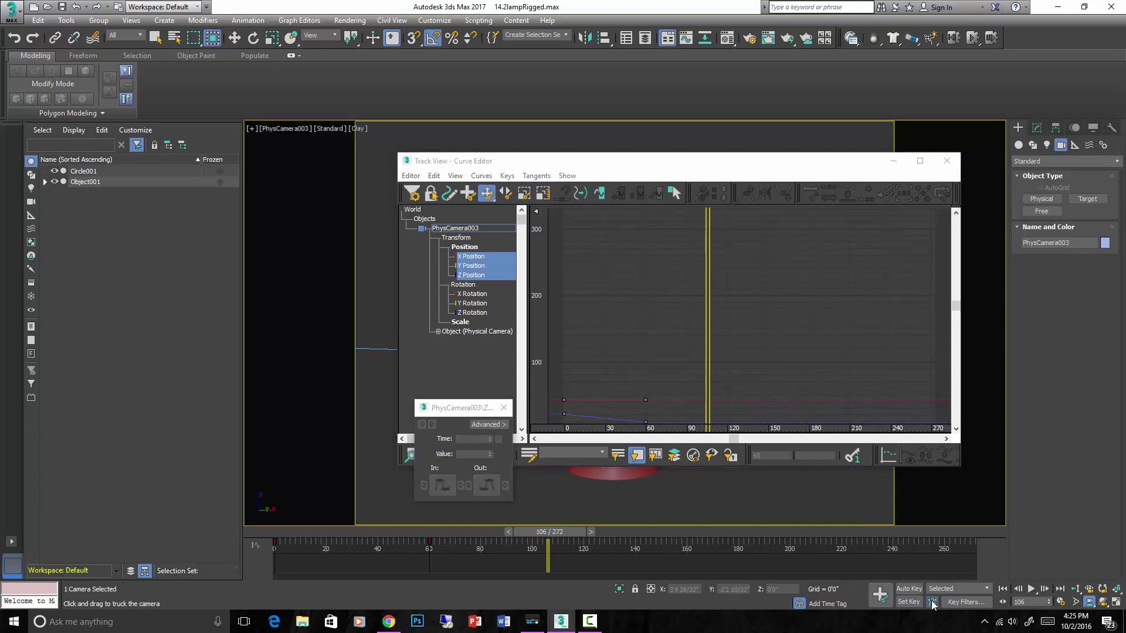
{"action": "left_click_drag", "start_coordinate": [931, 604], "coordinate": [932, 550]}
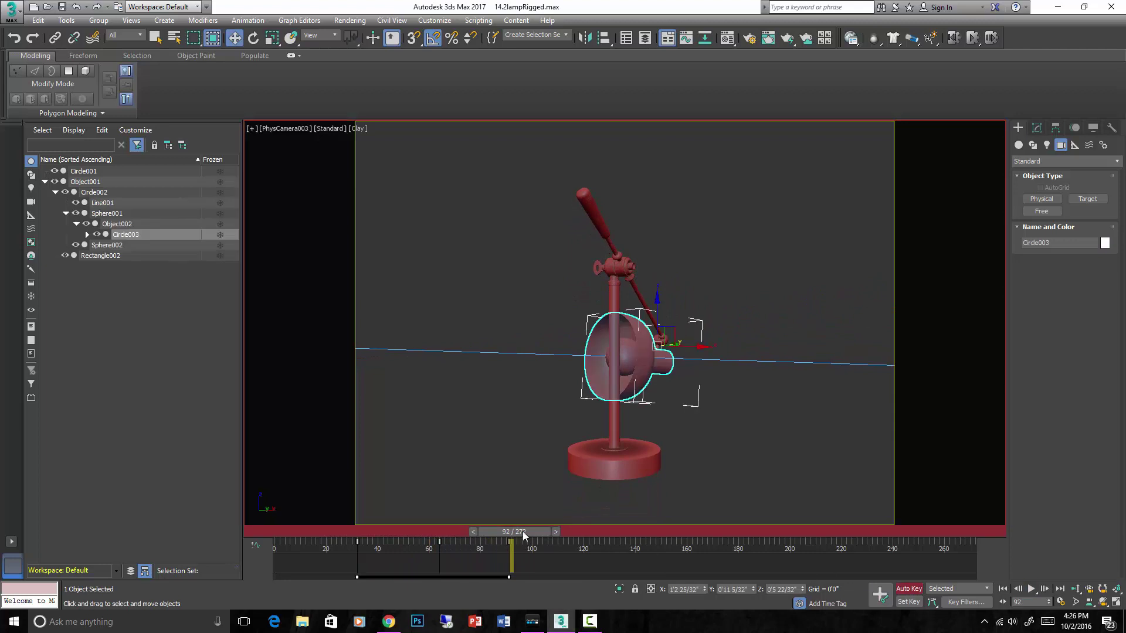
Keyframe the third camera at frame 135 by trucking it sideways and orbiting it around the lamp with Auto Key on.
{"action": "left_click_drag", "start_coordinate": [522, 532], "coordinate": [622, 532]}
{"action": "left_click", "coordinate": [1089, 602]}
{"action": "left_click_drag", "start_coordinate": [761, 467], "coordinate": [1008, 463]}
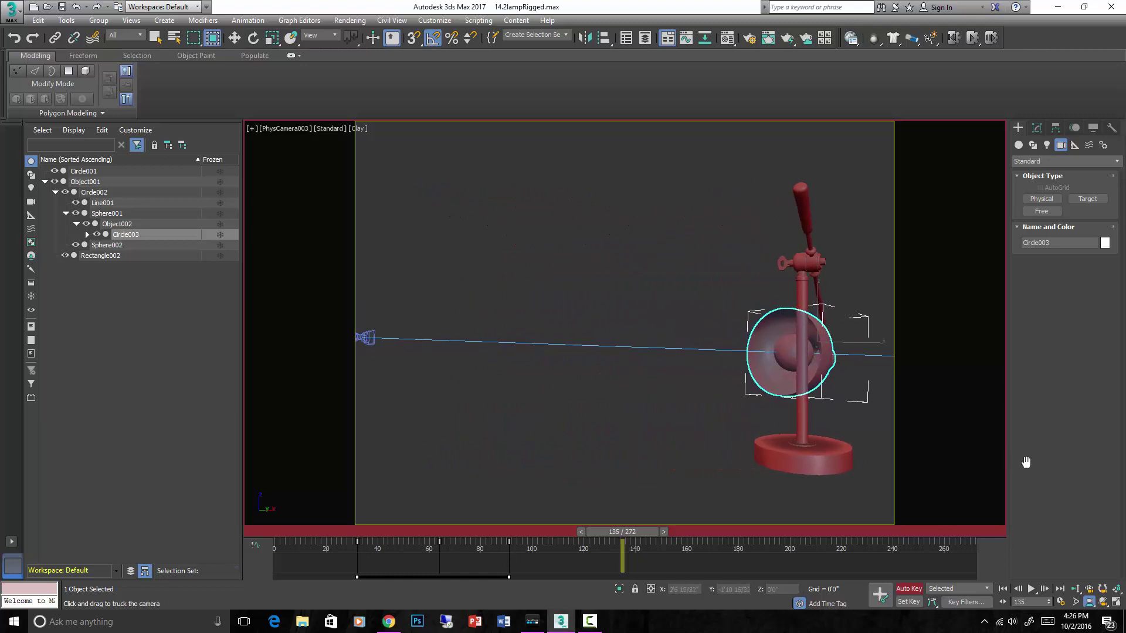
{"action": "left_click", "coordinate": [1102, 602]}
{"action": "left_click_drag", "start_coordinate": [784, 404], "coordinate": [812, 402]}
Play the animation from frame 0 through the third camera, then scrub back to frame 124.
{"action": "left_click_drag", "start_coordinate": [623, 532], "coordinate": [269, 525]}
{"action": "key", "text": "slash"}
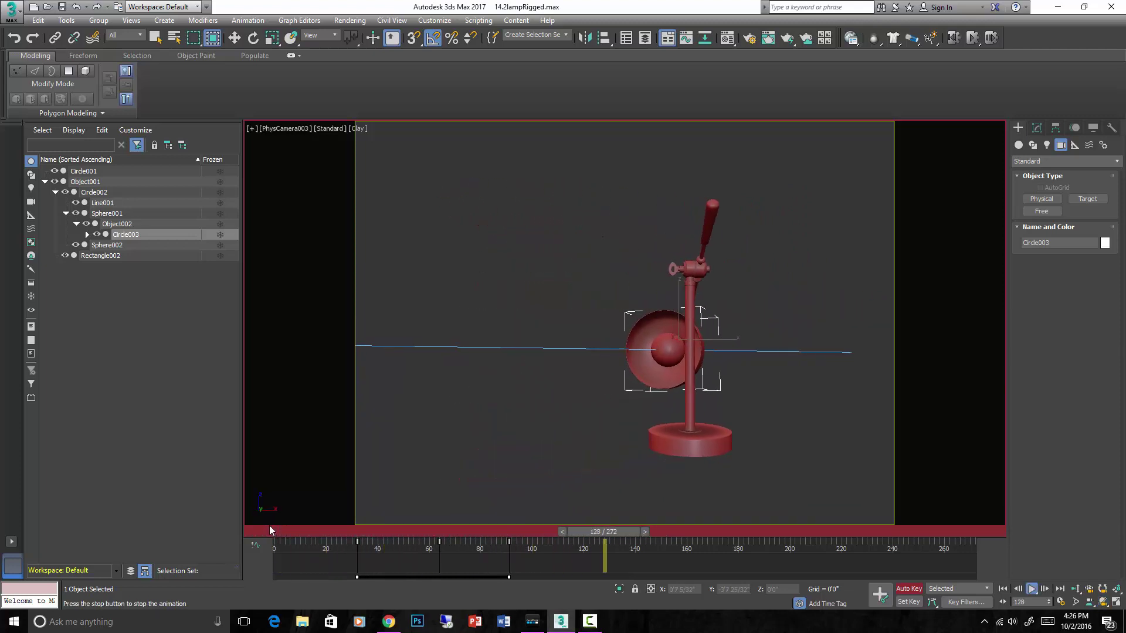
{"action": "key", "text": "slash"}
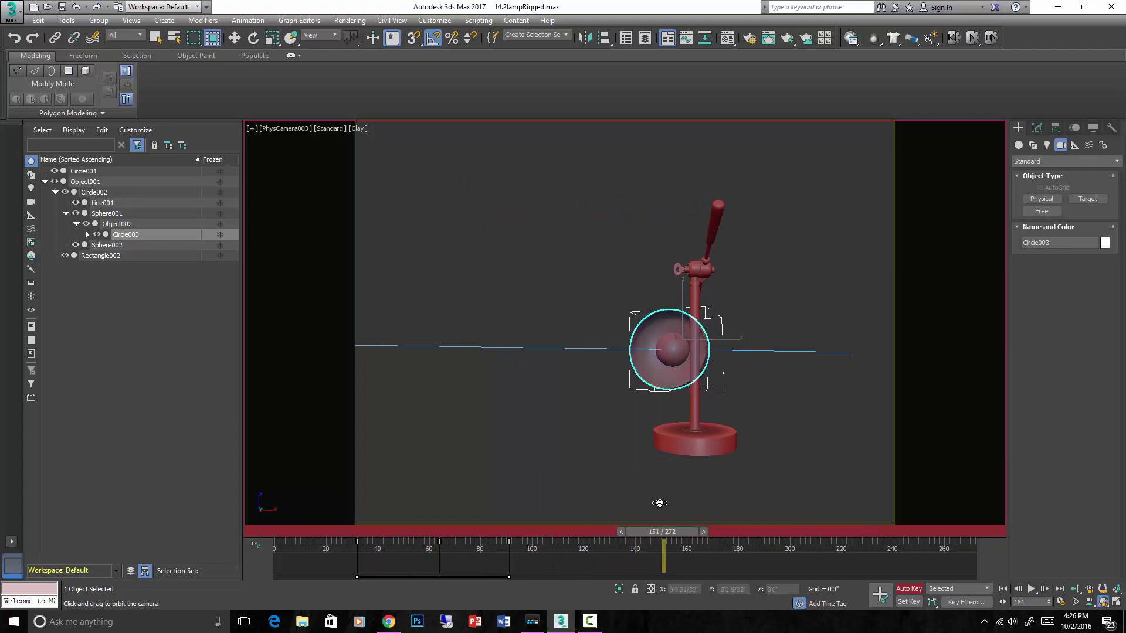
{"action": "left_click_drag", "start_coordinate": [670, 531], "coordinate": [594, 532]}
Open the Curve Editor, select the third camera's Z Rotation key at frame 0, and scrub the timeline back to frame 77.
{"action": "left_click", "coordinate": [305, 22]}
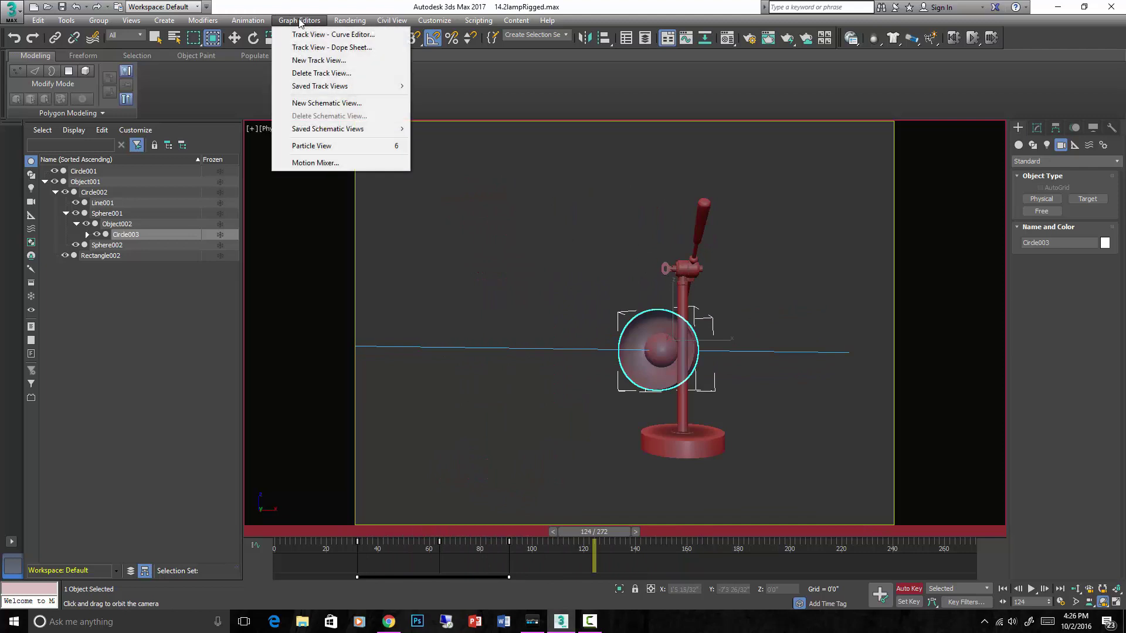
{"action": "left_click", "coordinate": [324, 35]}
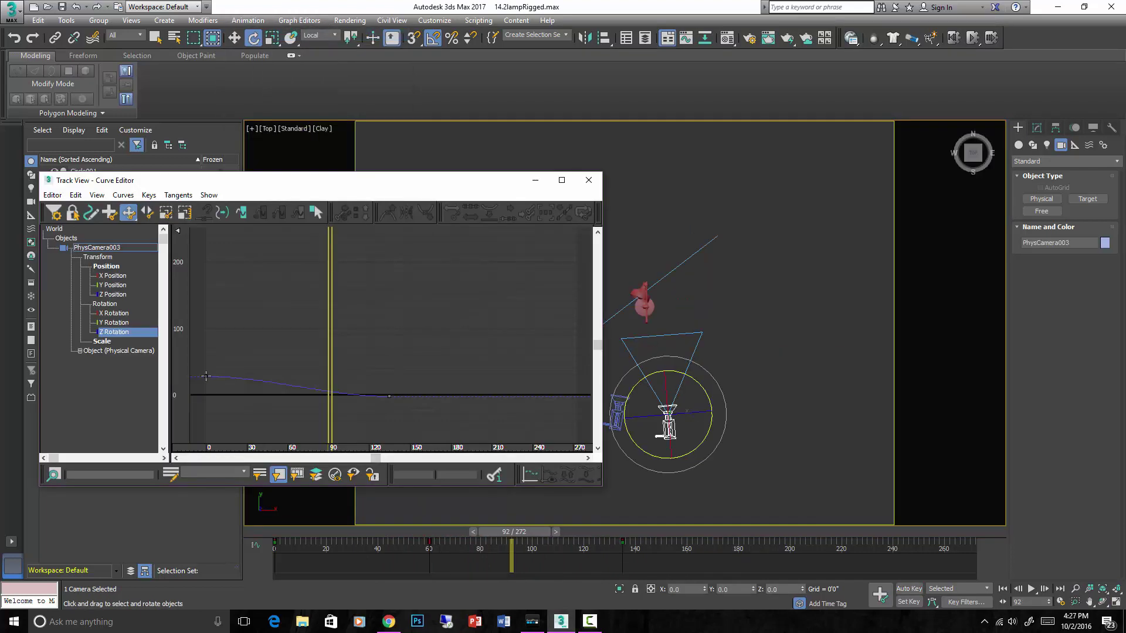
{"action": "left_click", "coordinate": [205, 376]}
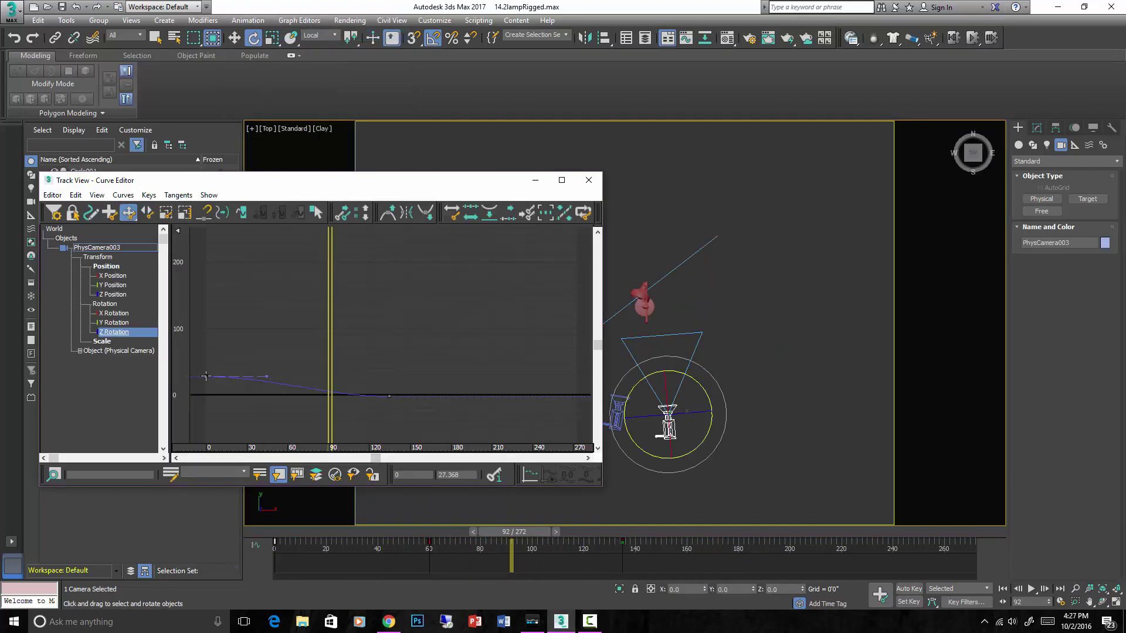
{"action": "left_click_drag", "start_coordinate": [500, 528], "coordinate": [471, 530]}
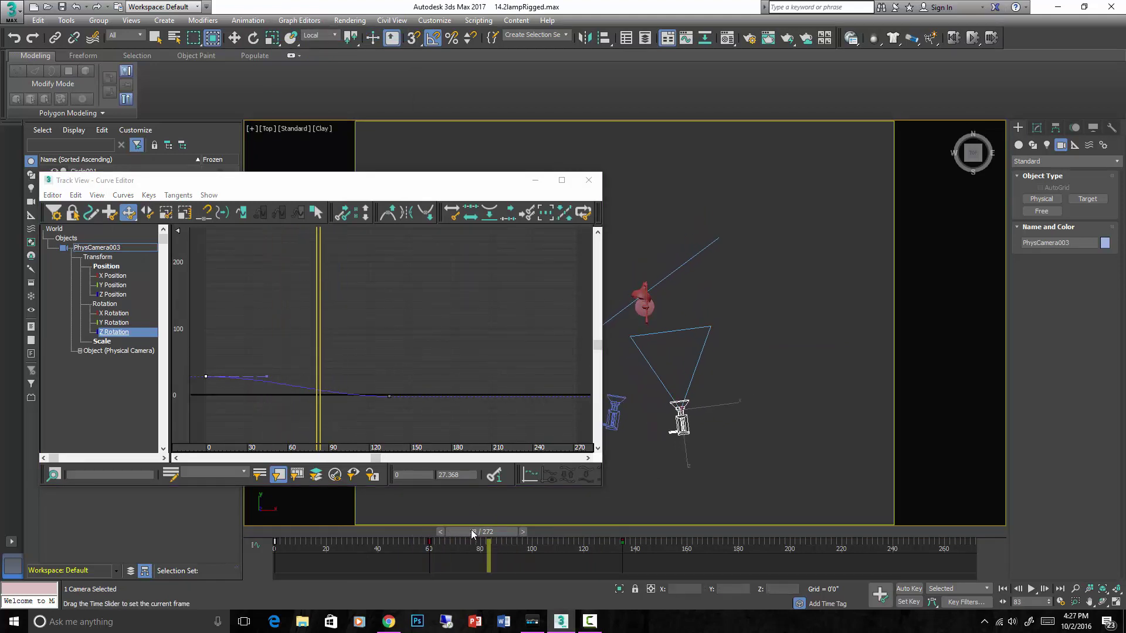
{"action": "key", "text": "e"}
Set the time to frame 60 using the Z Position curve as reference, and shift the first Z Rotation key from frame 0 to frame 59.
{"action": "left_click", "coordinate": [120, 295]}
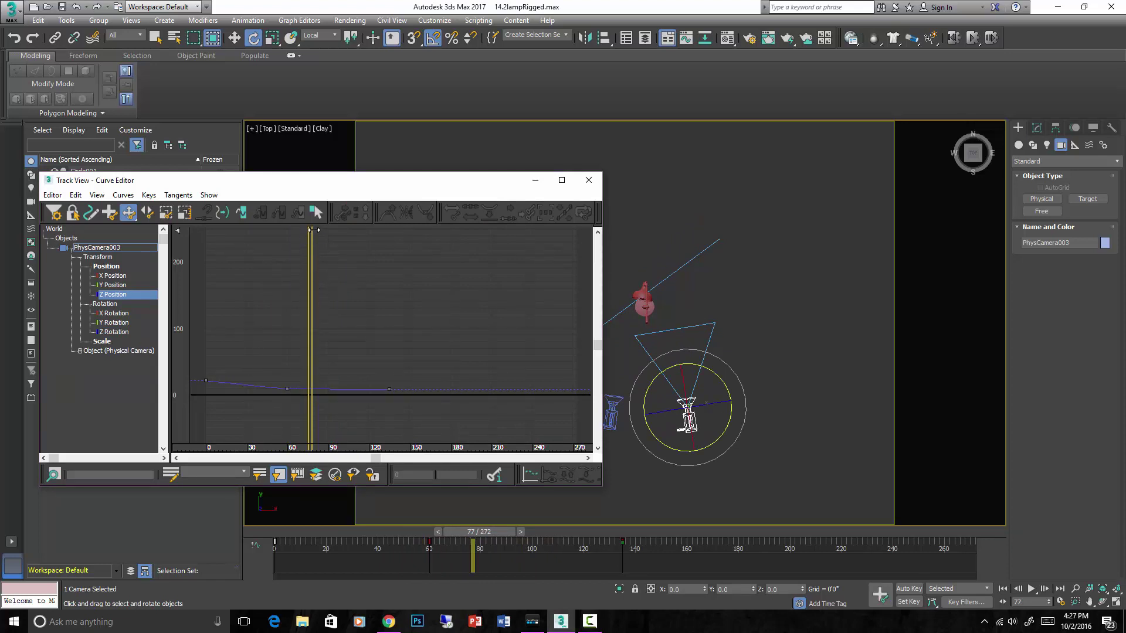
{"action": "left_click_drag", "start_coordinate": [310, 230], "coordinate": [287, 247]}
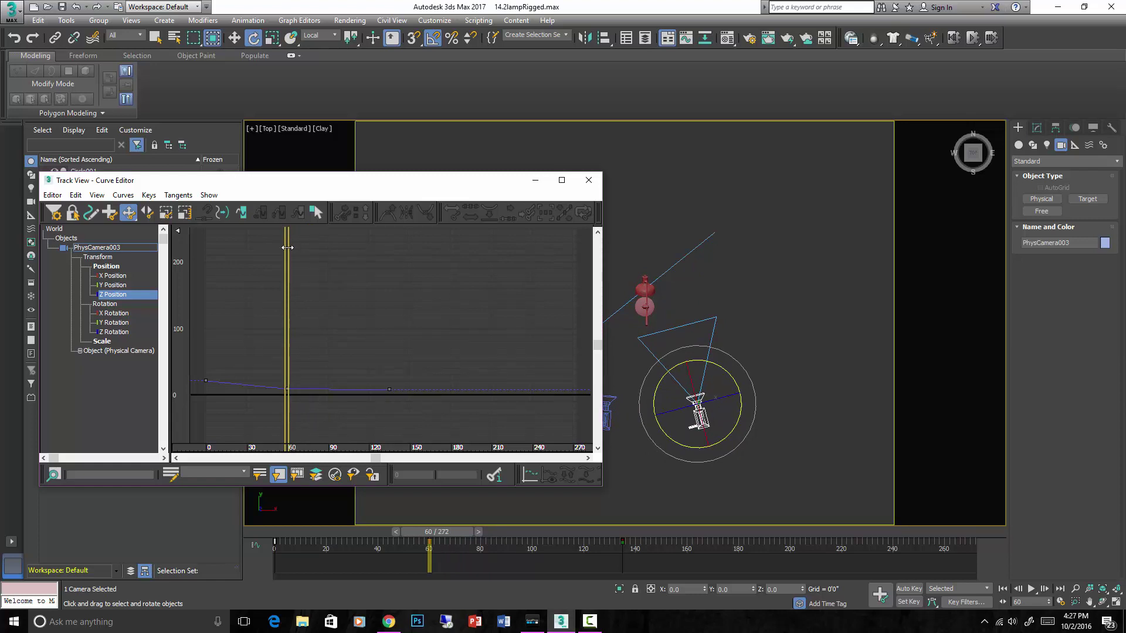
{"action": "left_click", "coordinate": [120, 332]}
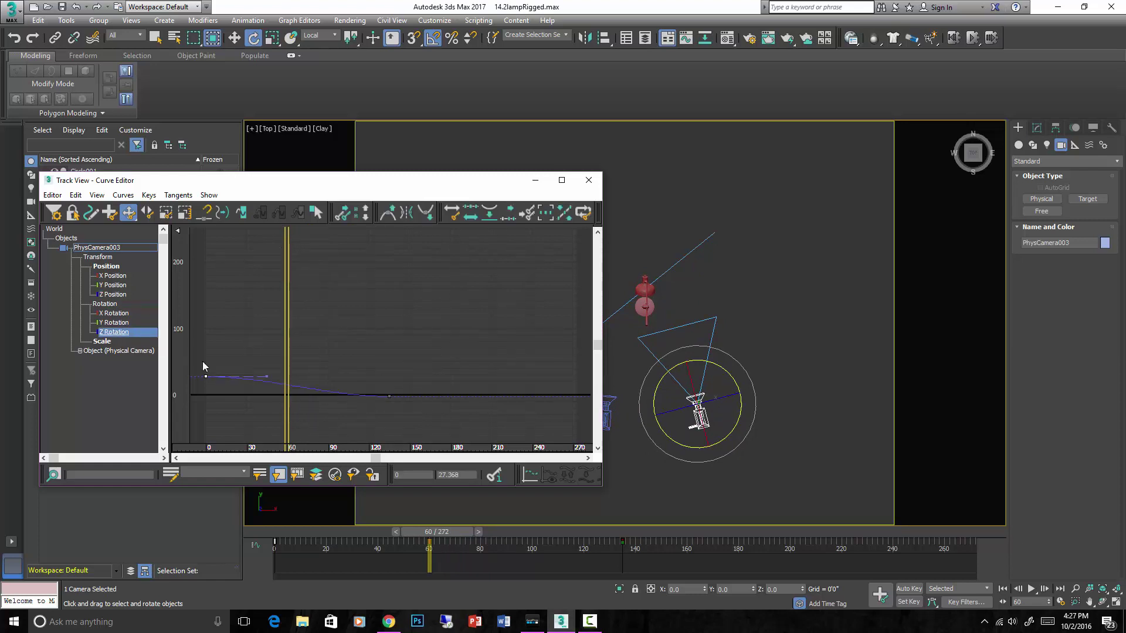
{"action": "left_click_drag", "start_coordinate": [220, 377], "coordinate": [285, 378]}
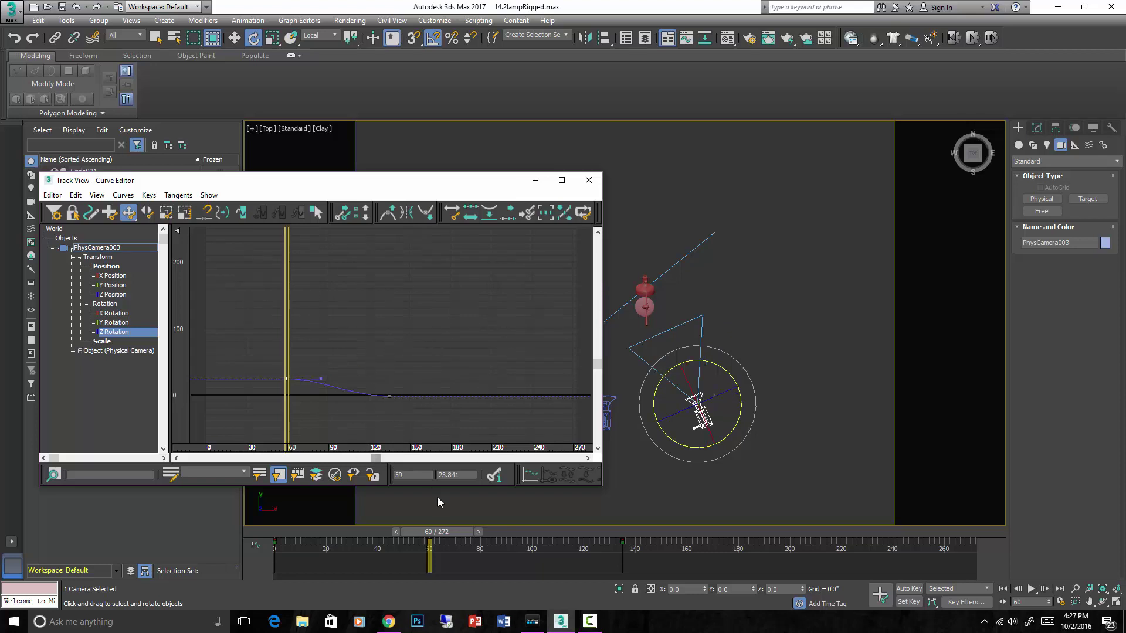
Scrub the timeline to frame 92 and examine the third camera's Y Position curve for its key placement.
{"action": "left_click_drag", "start_coordinate": [445, 529], "coordinate": [515, 519]}
{"action": "key", "text": "e"}
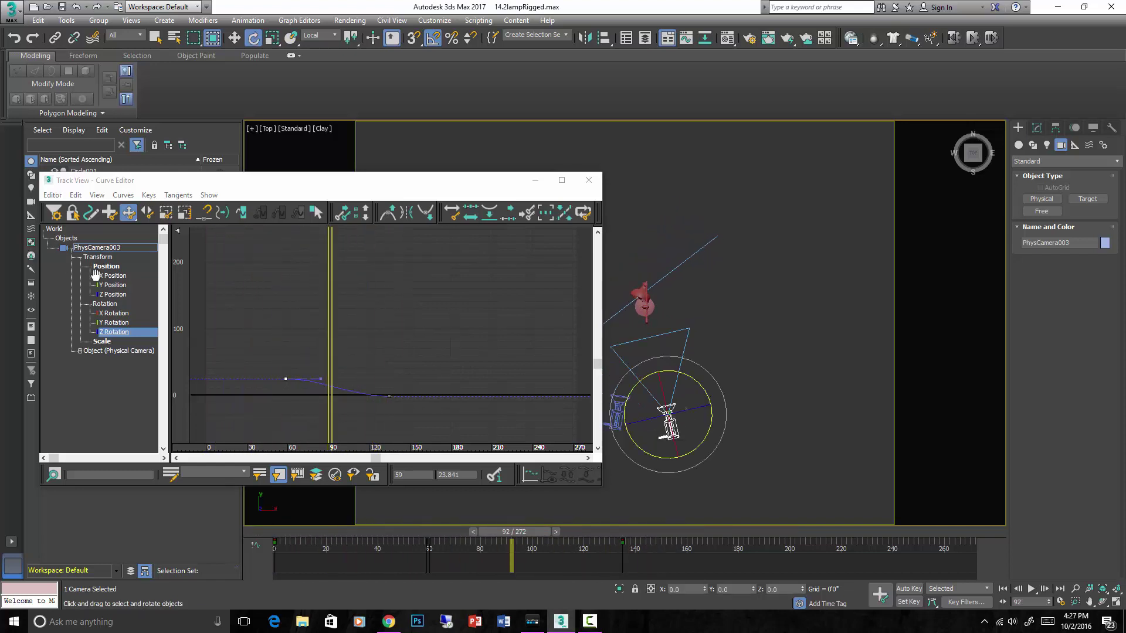
{"action": "left_click", "coordinate": [113, 276]}
{"action": "left_click", "coordinate": [114, 287]}
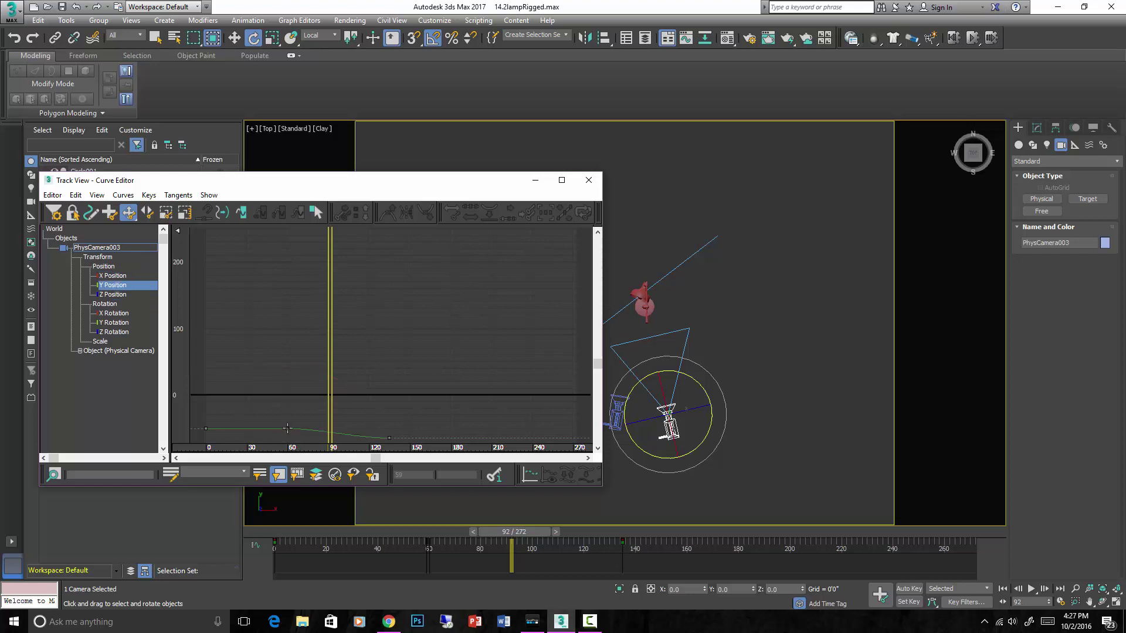
Show all X, Y and Z Position and Rotation curves together and align the Z Rotation key to frame 60.
{"action": "left_click", "coordinate": [110, 277]}
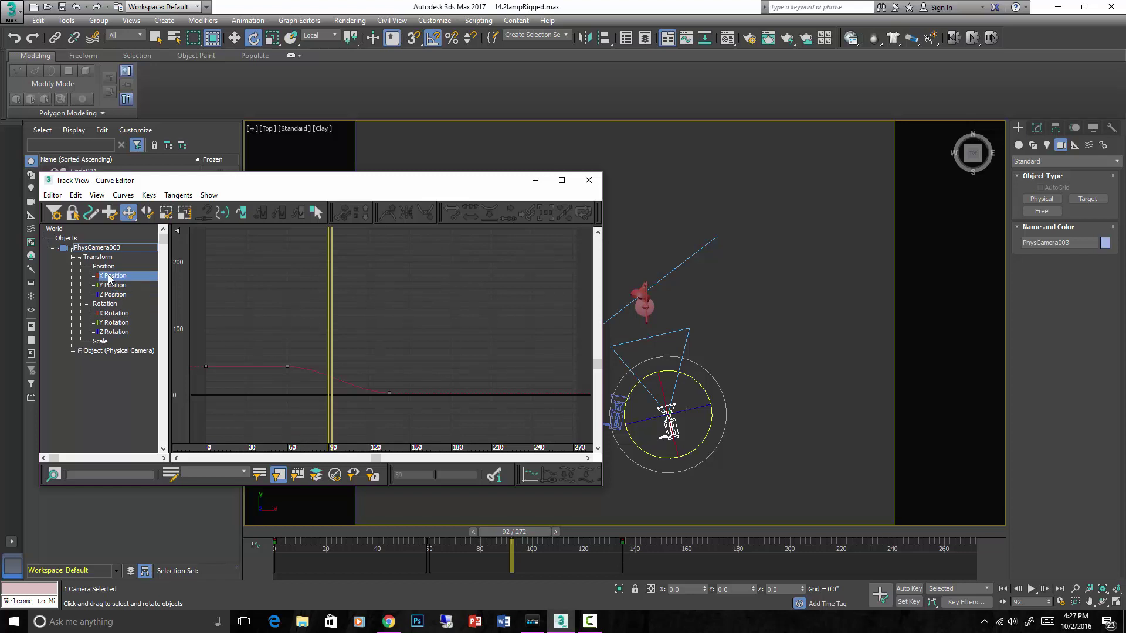
{"action": "left_click", "coordinate": [114, 295], "text": "shift"}
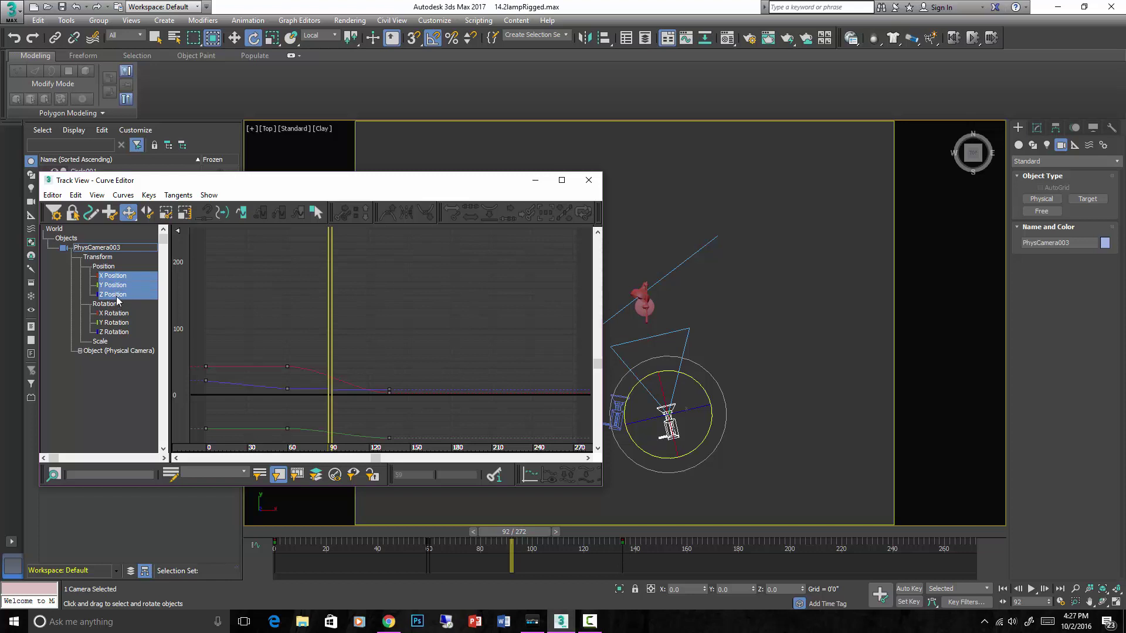
{"action": "left_click", "coordinate": [117, 315], "text": "ctrl"}
{"action": "left_click", "coordinate": [117, 323], "text": "ctrl"}
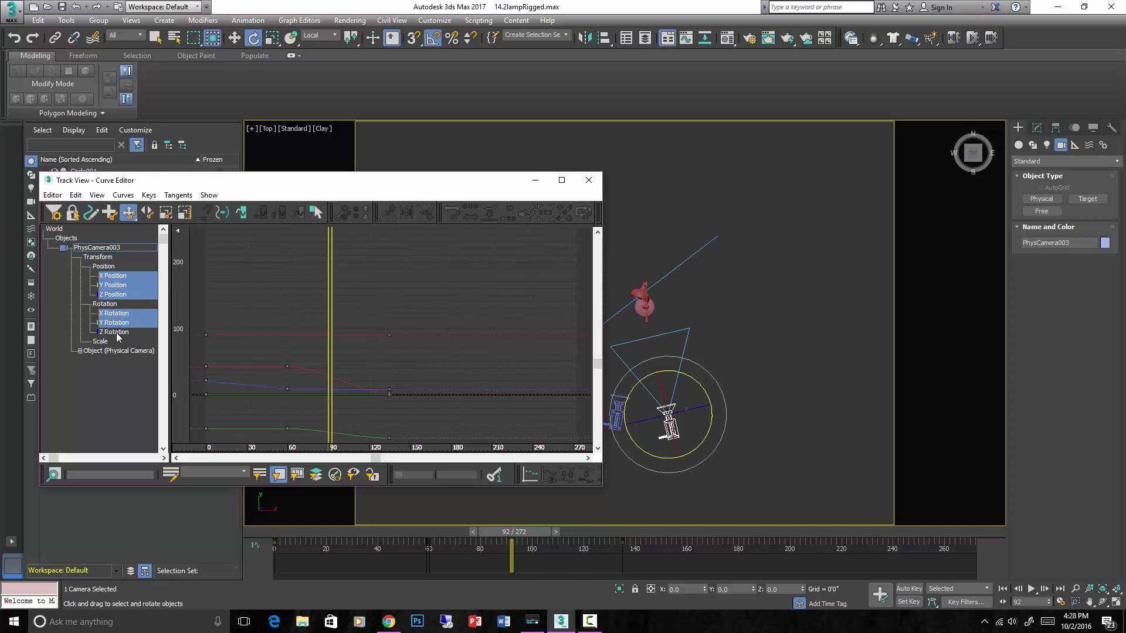
{"action": "left_click", "coordinate": [119, 332], "text": "ctrl"}
{"action": "mouse_move", "coordinate": [285, 379]}
{"action": "left_mouse_down"}
{"action": "mouse_move", "coordinate": [270, 379]}
{"action": "mouse_move", "coordinate": [288, 378]}
{"action": "left_mouse_up"}
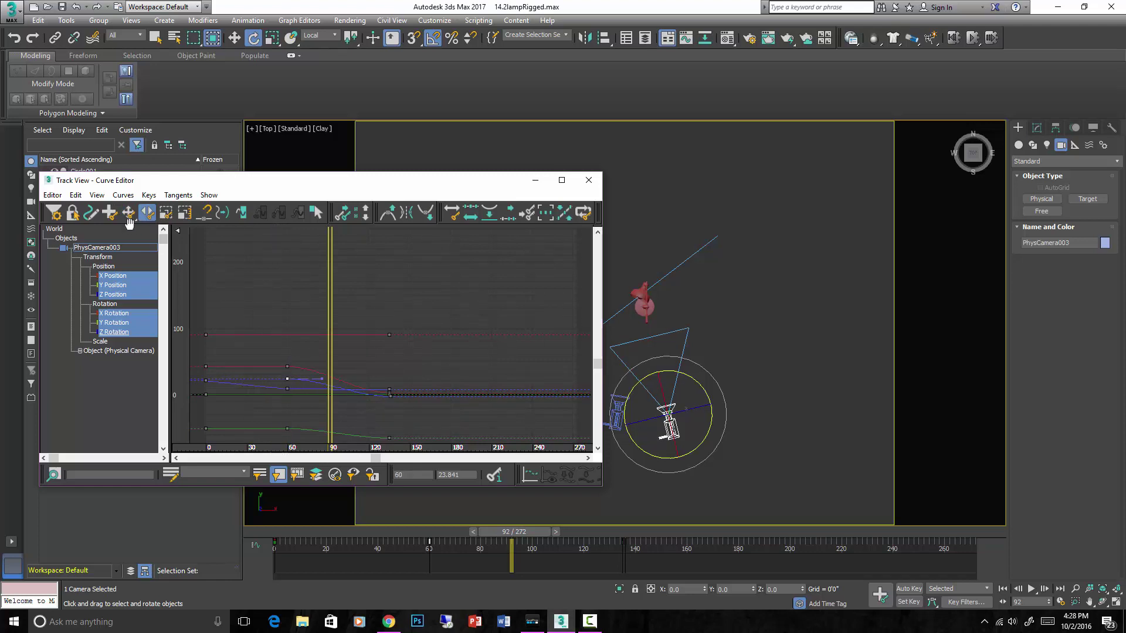
Try the Region Keys tool by stretching the third camera's last two key groups over time, and undo the stretch.
{"action": "left_click", "coordinate": [315, 213]}
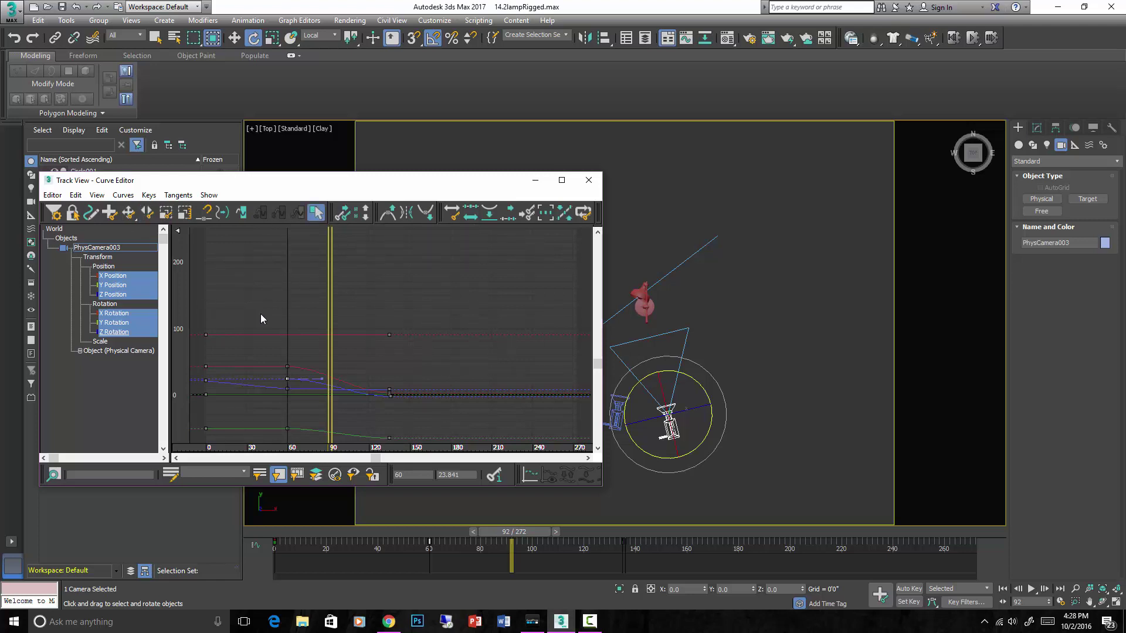
{"action": "left_click_drag", "start_coordinate": [261, 319], "coordinate": [511, 385]}
{"action": "key", "text": "ctrl+z"}
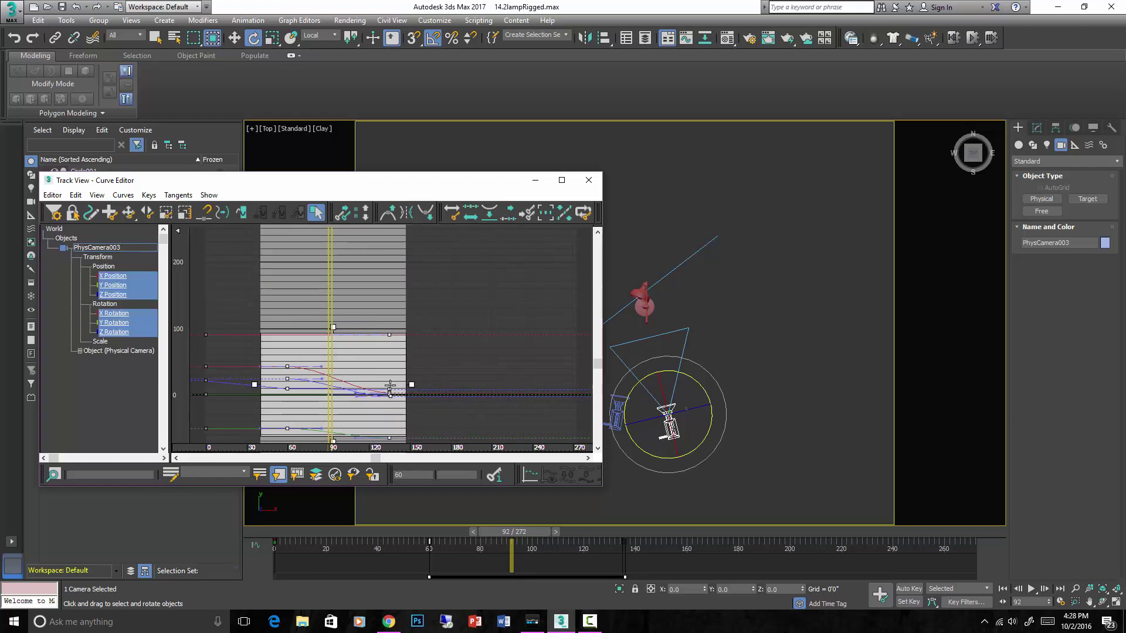
{"action": "left_click_drag", "start_coordinate": [411, 385], "coordinate": [433, 385]}
{"action": "mouse_move", "coordinate": [343, 327]}
{"action": "left_mouse_down"}
{"action": "mouse_move", "coordinate": [344, 280]}
{"action": "mouse_move", "coordinate": [344, 327]}
{"action": "left_mouse_up"}
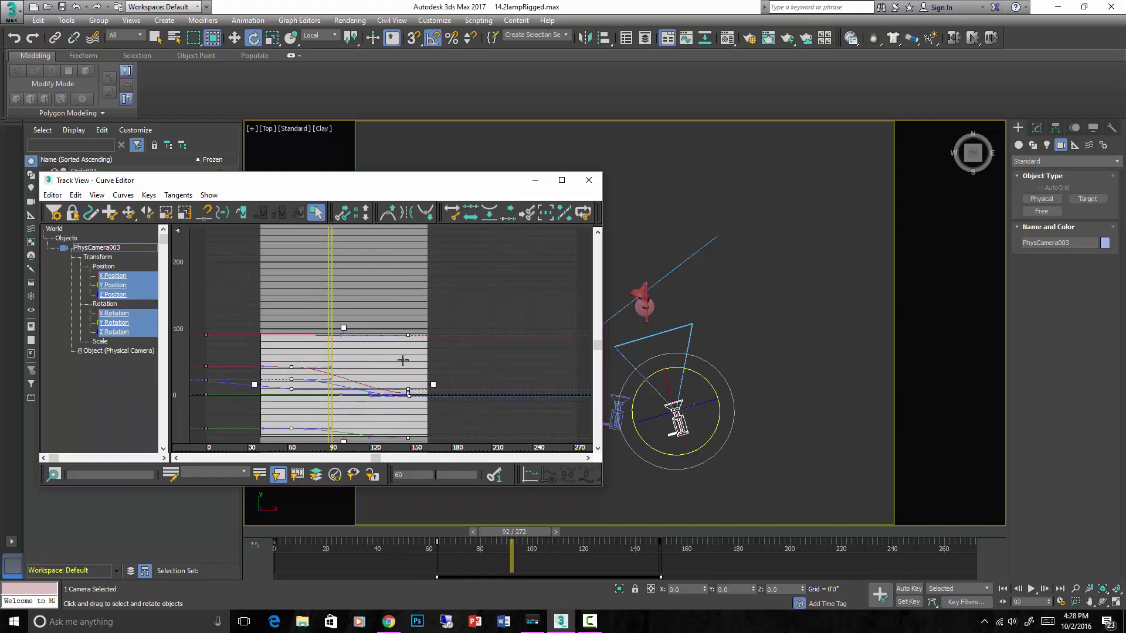
{"action": "key", "text": "ctrl+z"}
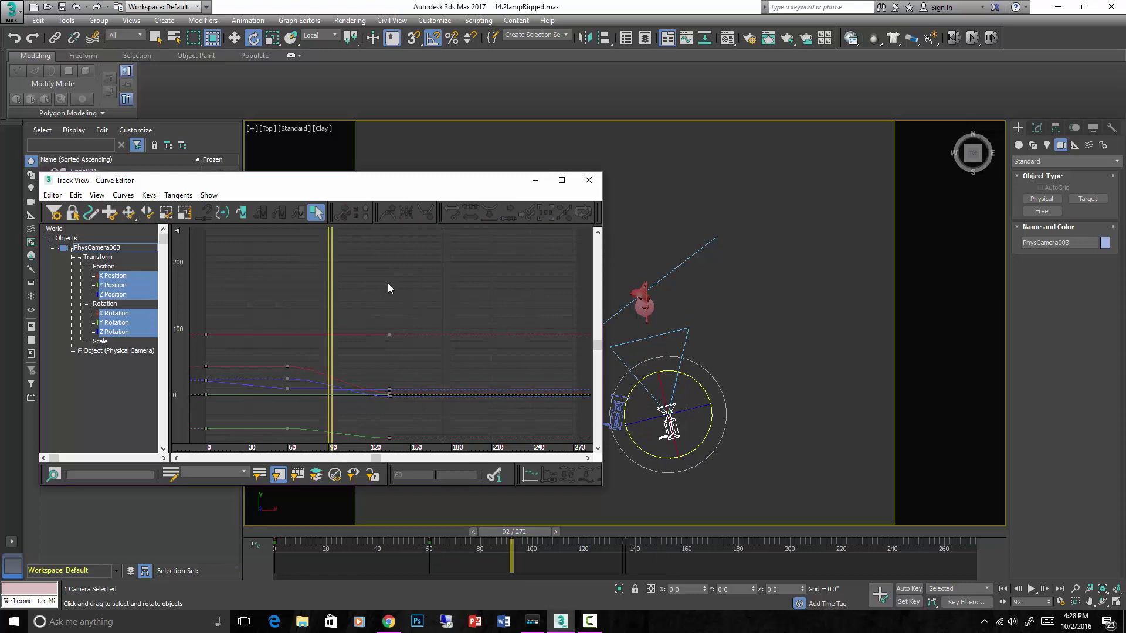
{"action": "left_click_drag", "start_coordinate": [278, 350], "coordinate": [303, 435]}
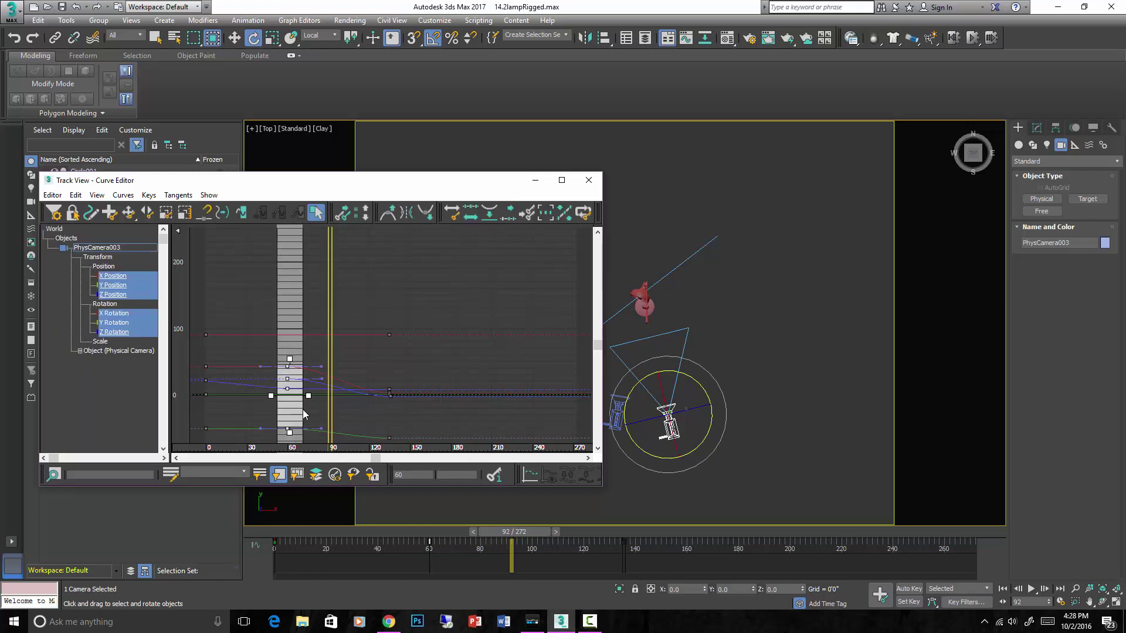
{"action": "left_click", "coordinate": [322, 378]}
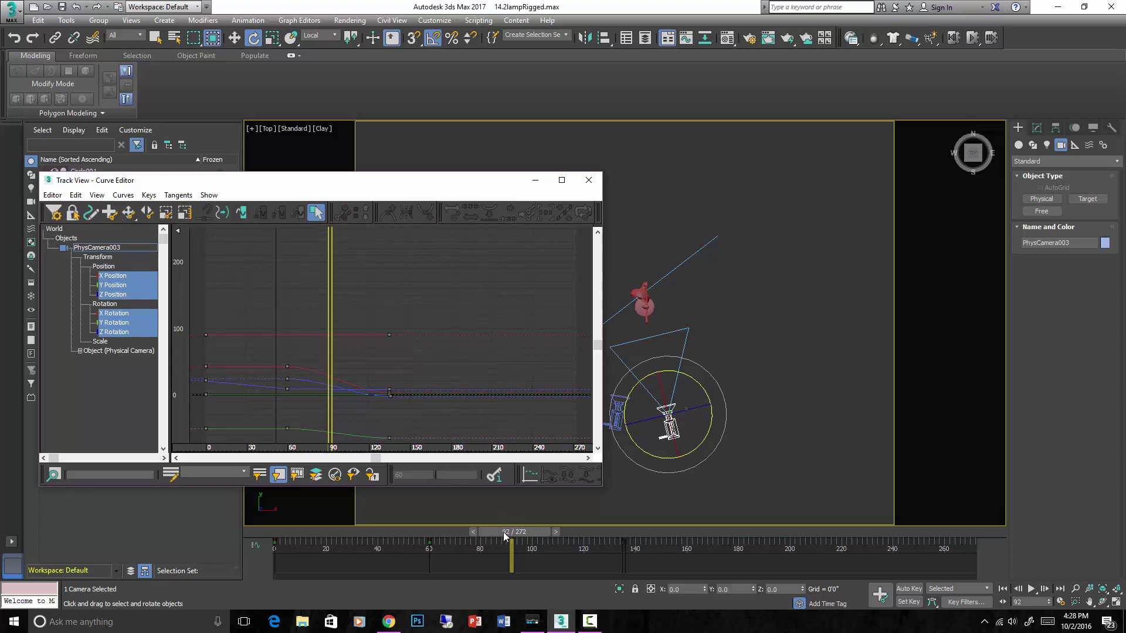
Return to frame 0 and play the animation through the third camera, stopping at frame 164.
{"action": "left_click_drag", "start_coordinate": [504, 532], "coordinate": [274, 531]}
{"action": "left_click", "coordinate": [783, 392]}
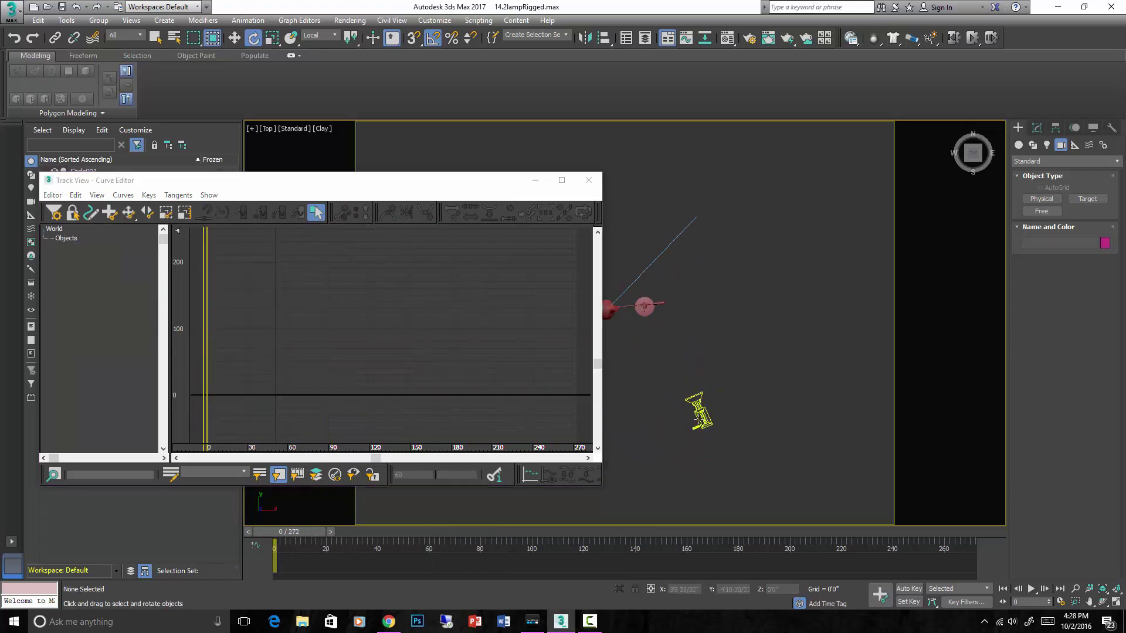
{"action": "left_click", "coordinate": [699, 412]}
{"action": "key", "text": "c"}
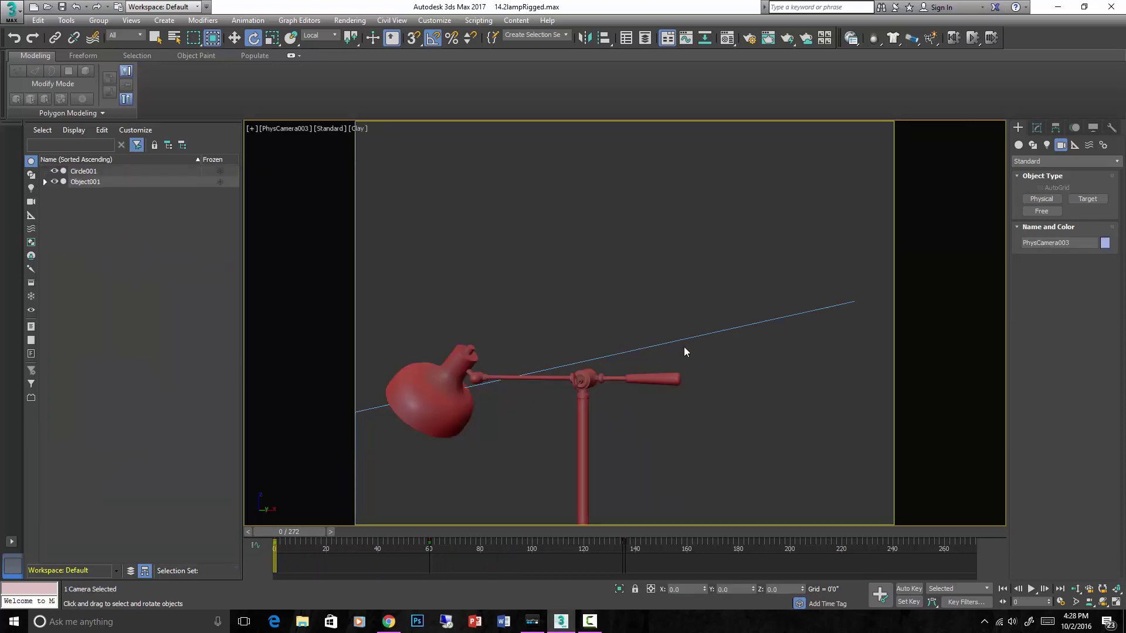
{"action": "key", "text": "/"}
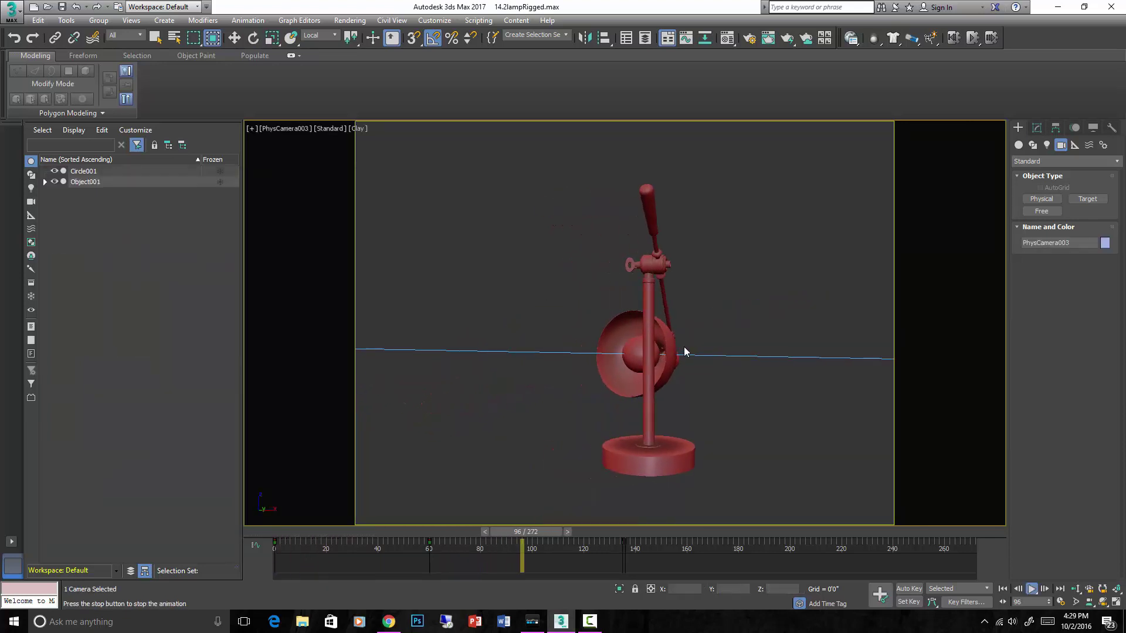
{"action": "key", "text": "/"}
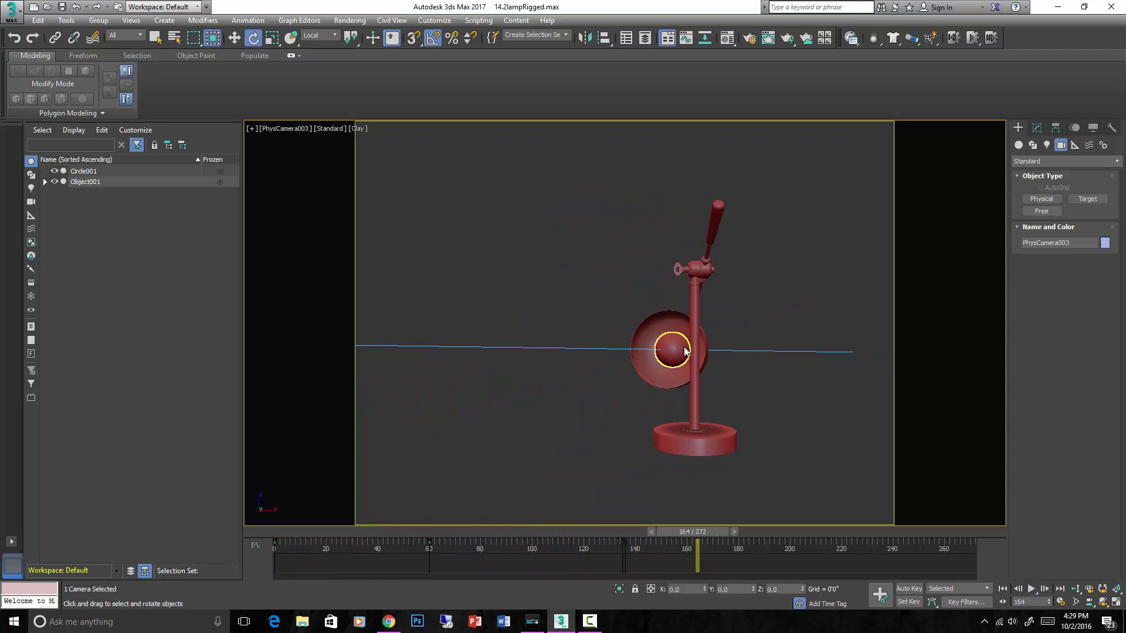
Shorten the active time segment to end at frame 160, align the third camera's last keys at frame 136, and scrub to frame 97.
{"action": "right_click_drag", "start_coordinate": [635, 555], "coordinate": [927, 552], "text": "ctrl+alt"}
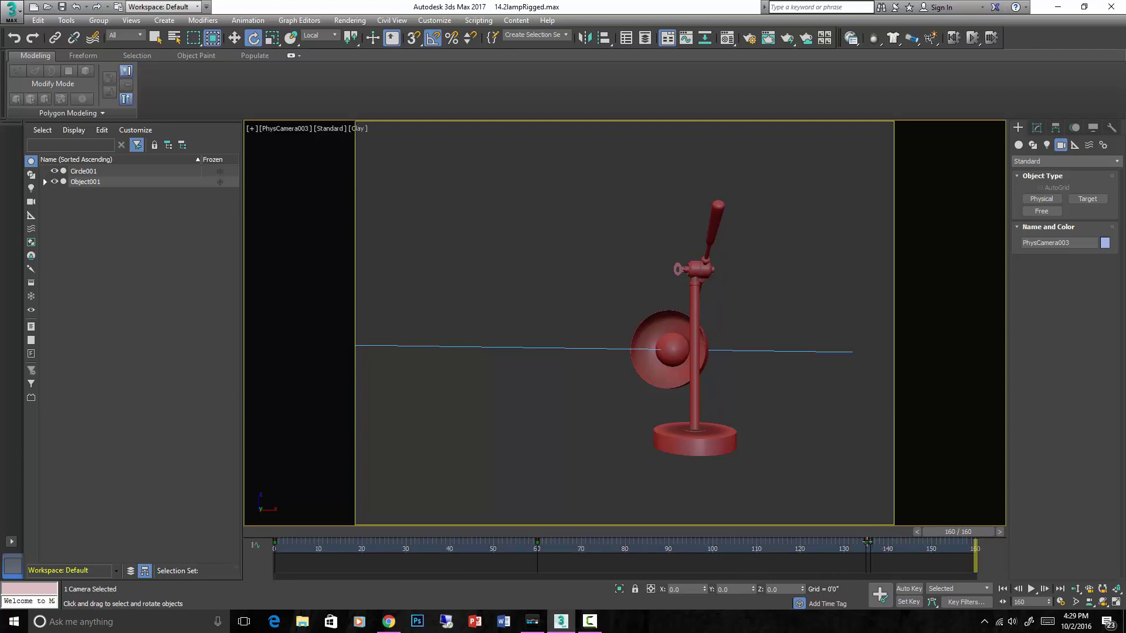
{"action": "left_click_drag", "start_coordinate": [867, 541], "coordinate": [870, 541]}
{"action": "left_click_drag", "start_coordinate": [944, 532], "coordinate": [708, 524]}
Open the Z Rotation key properties for the third camera's key at frame 136 and examine its time, value and tangent options.
{"action": "left_click_drag", "start_coordinate": [877, 545], "coordinate": [865, 543]}
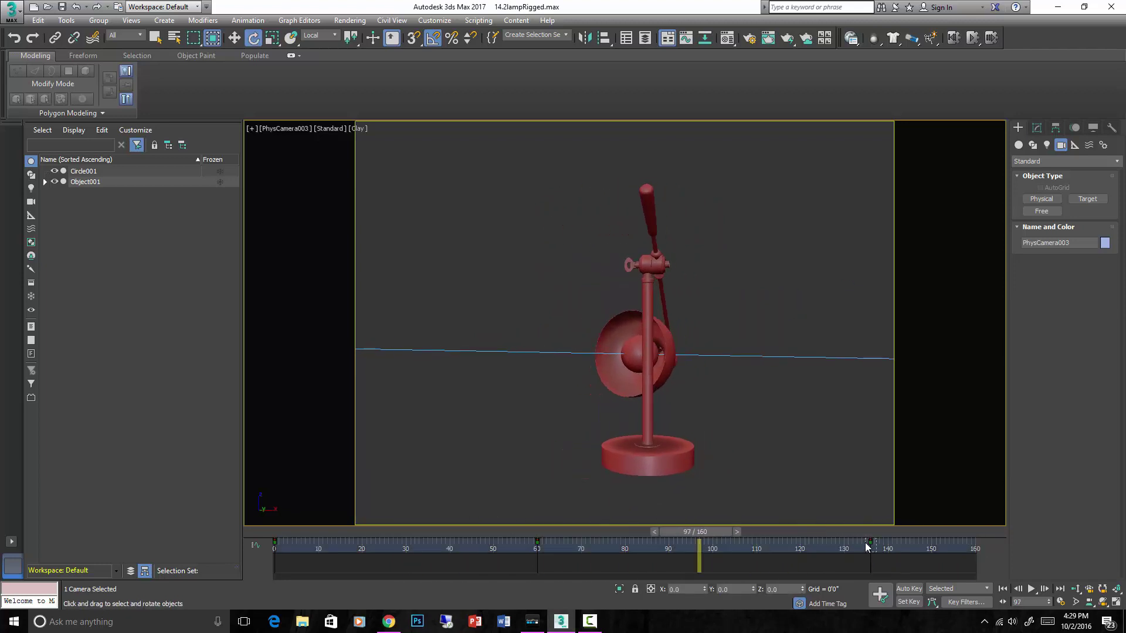
{"action": "right_click", "coordinate": [870, 543]}
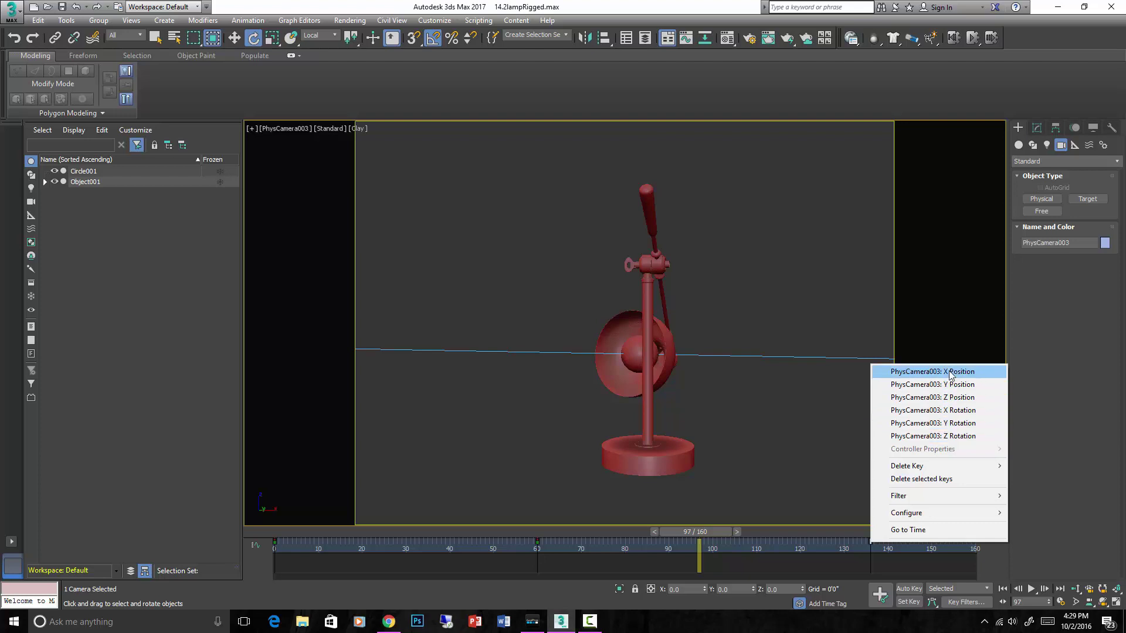
{"action": "left_click", "coordinate": [956, 436]}
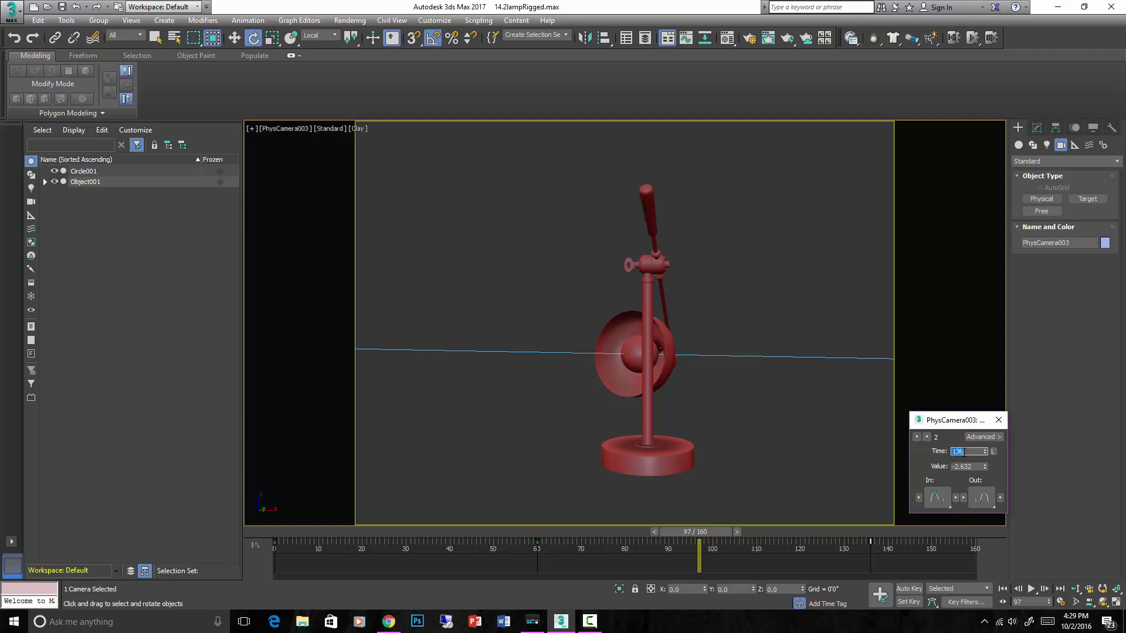
{"action": "left_click_drag", "start_coordinate": [987, 455], "coordinate": [986, 449]}
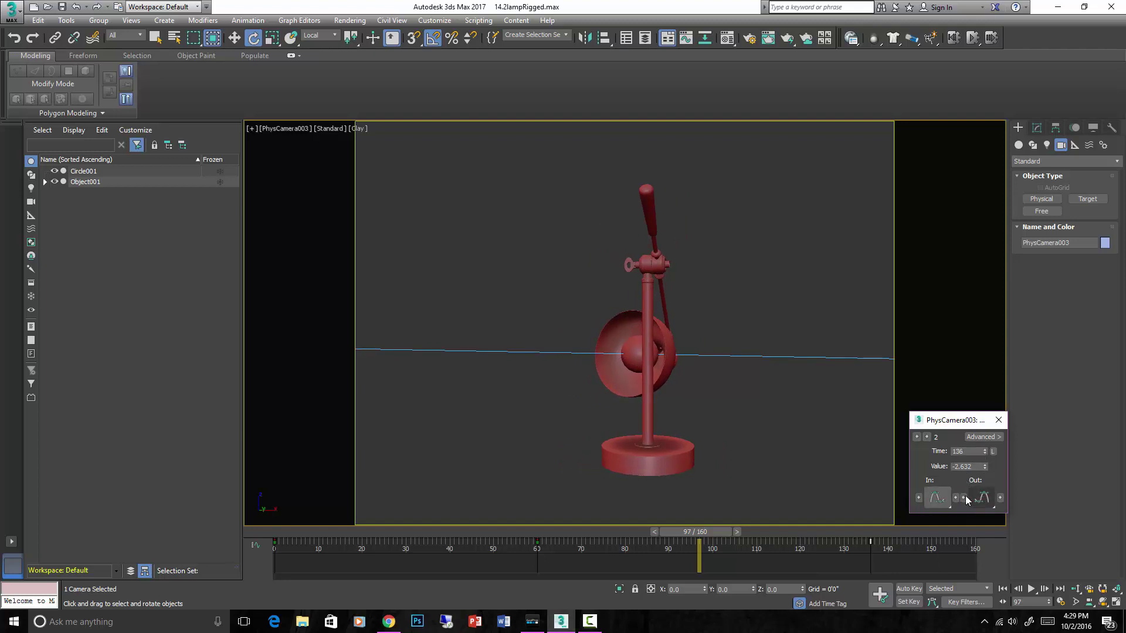
{"action": "left_click", "coordinate": [983, 438]}
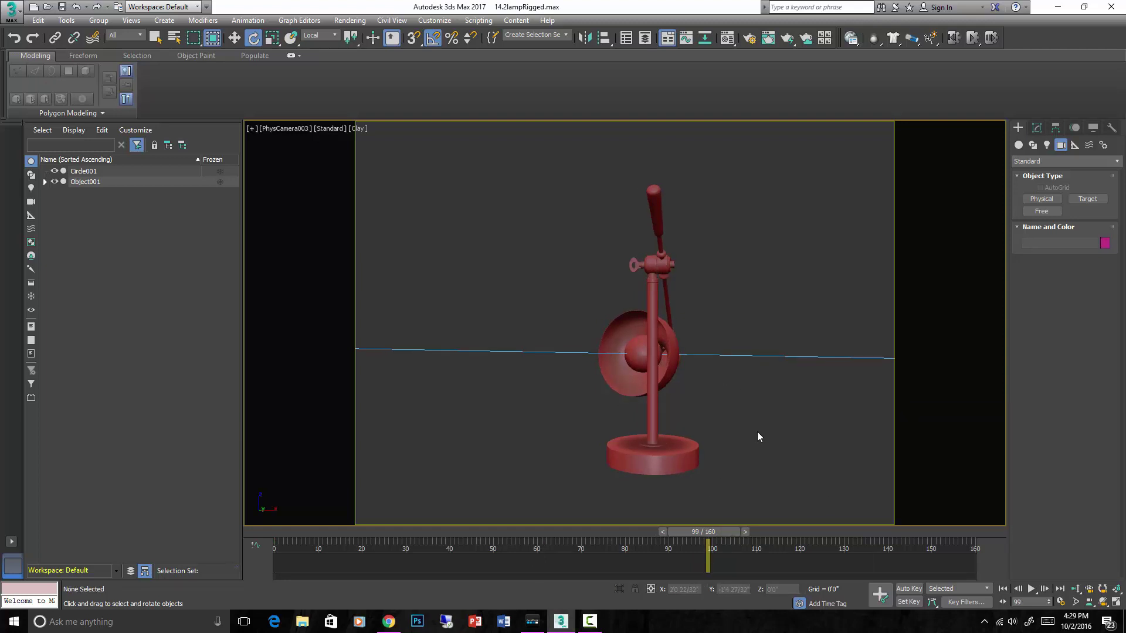
Draw an arc spline around the lamp in the Top view, radius about 5'2", from about 172 to 273 degrees.
{"action": "key", "text": "t"}
{"action": "scroll", "coordinate": [645, 367], "scroll_direction": "up", "scroll_amount": 5}
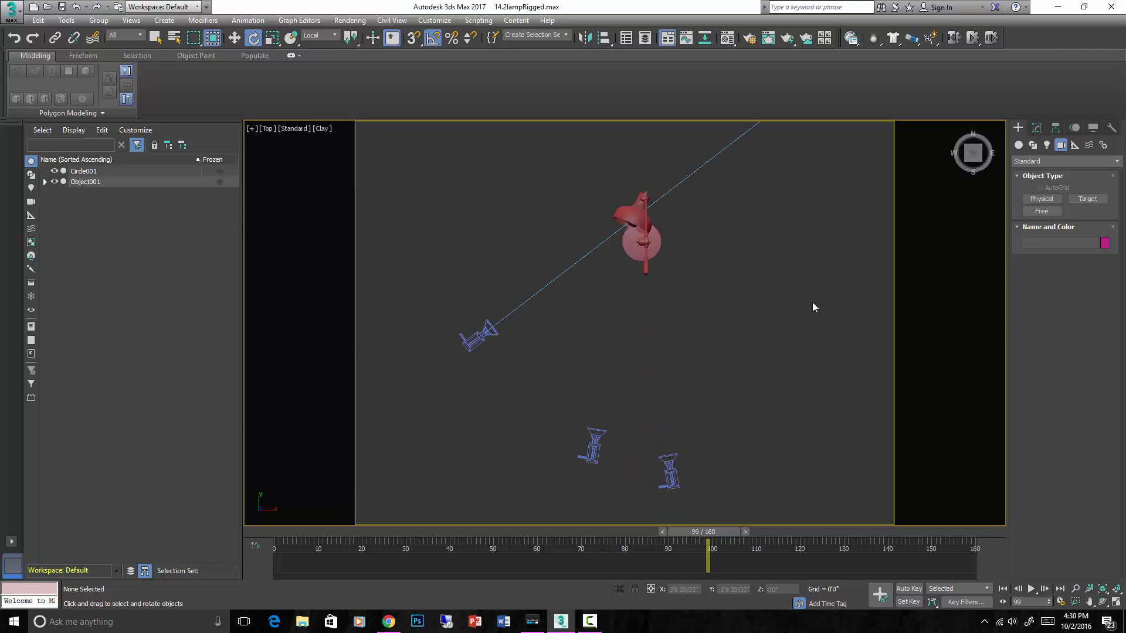
{"action": "left_click", "coordinate": [1033, 145]}
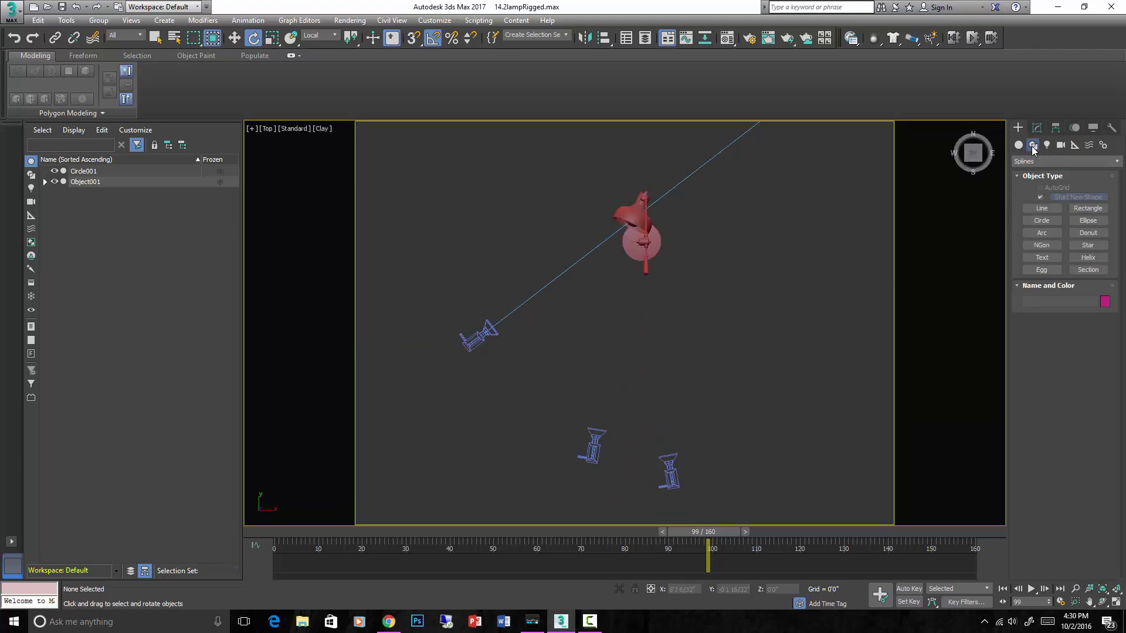
{"action": "left_click", "coordinate": [1040, 210]}
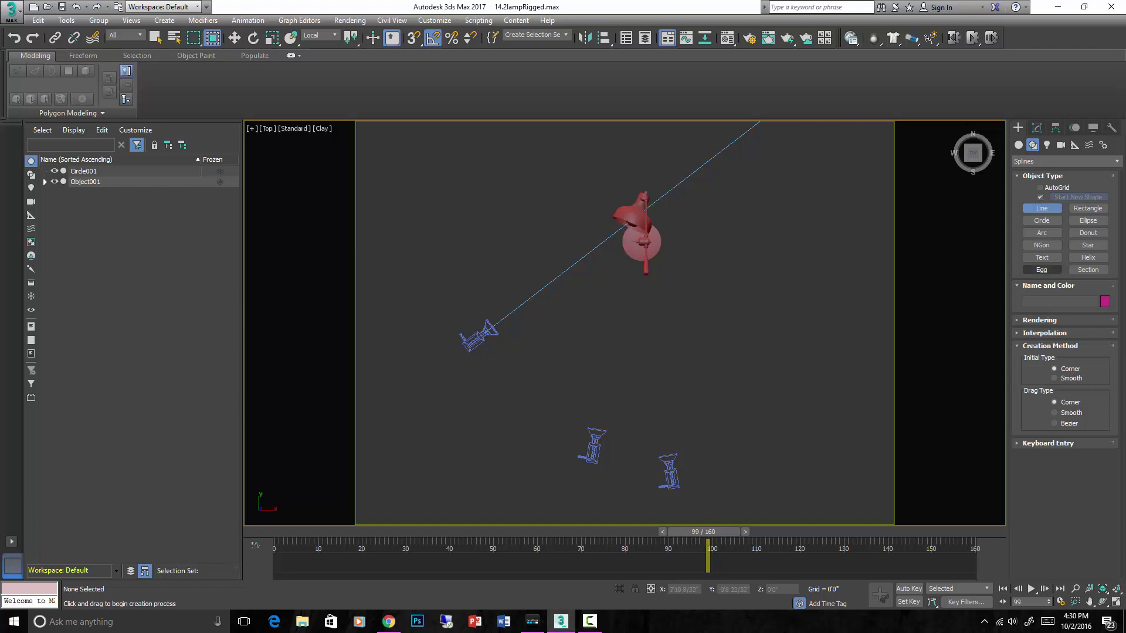
{"action": "left_click", "coordinate": [1041, 233]}
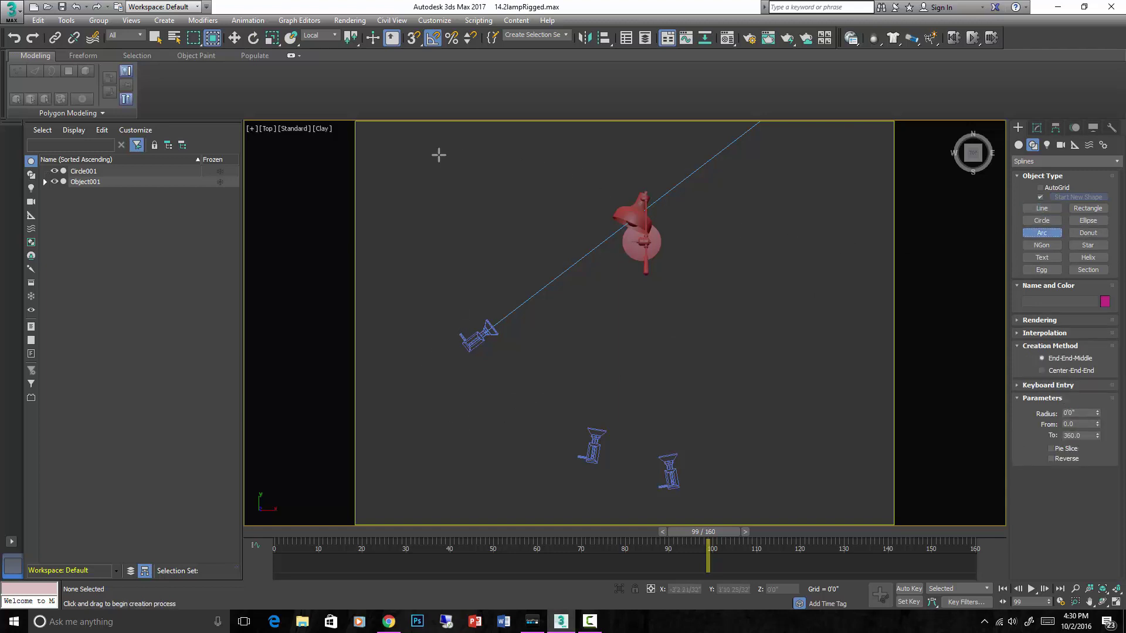
{"action": "left_click_drag", "start_coordinate": [444, 155], "coordinate": [694, 426]}
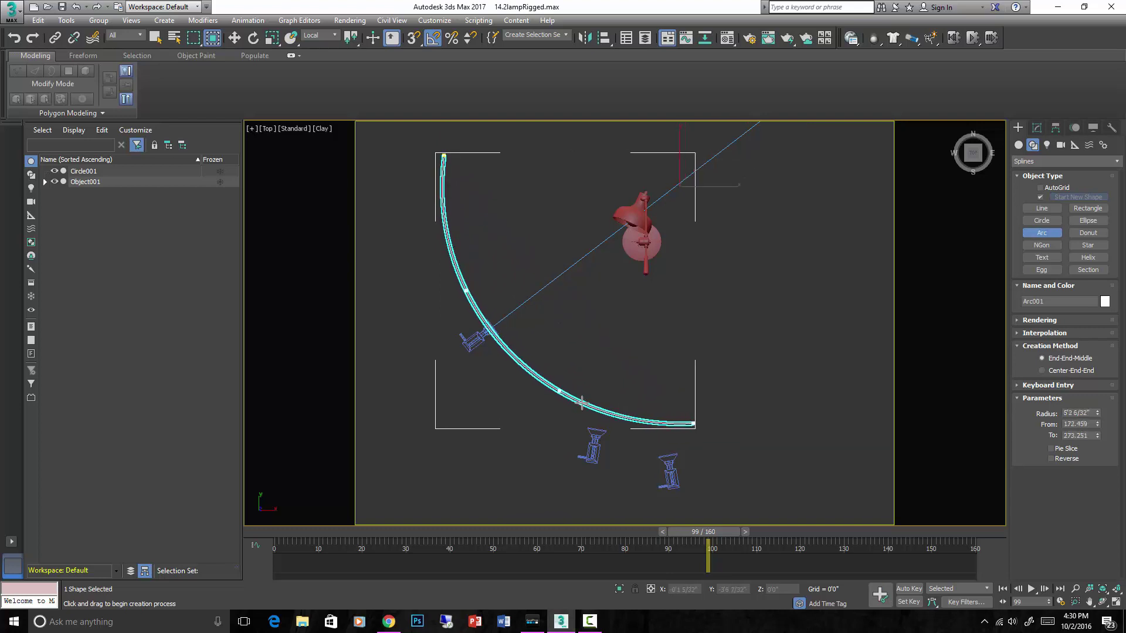
{"action": "left_click", "coordinate": [632, 357]}
{"action": "key", "text": "e"}
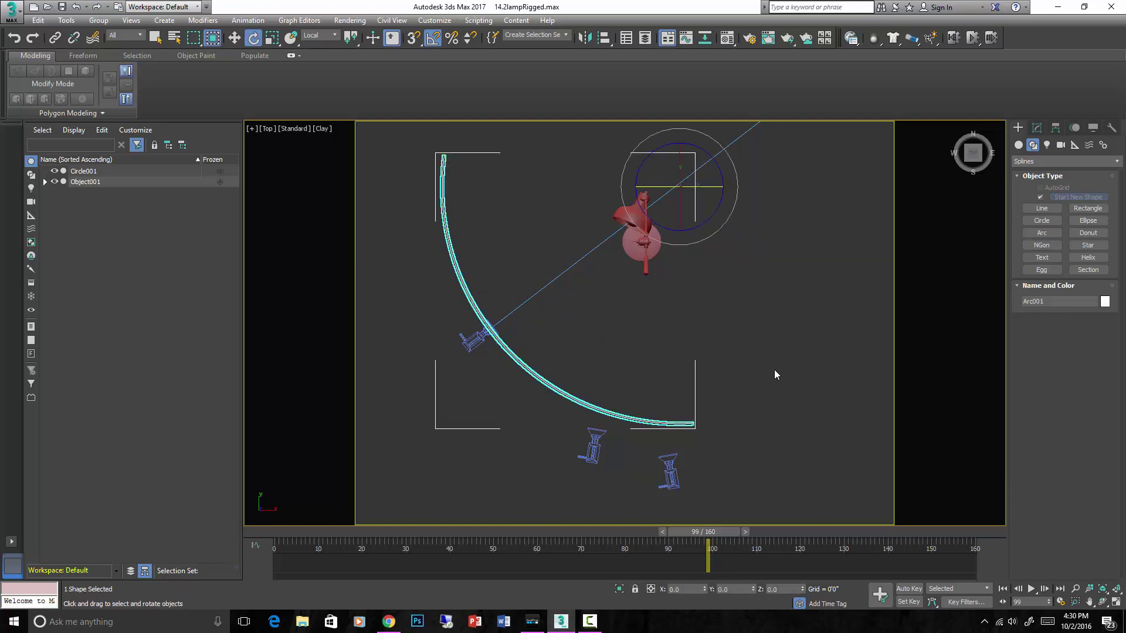
Disable Enable In Viewport in the arc's rendering settings and deselect the arc.
{"action": "left_click", "coordinate": [1037, 127]}
{"action": "left_click", "coordinate": [1043, 284]}
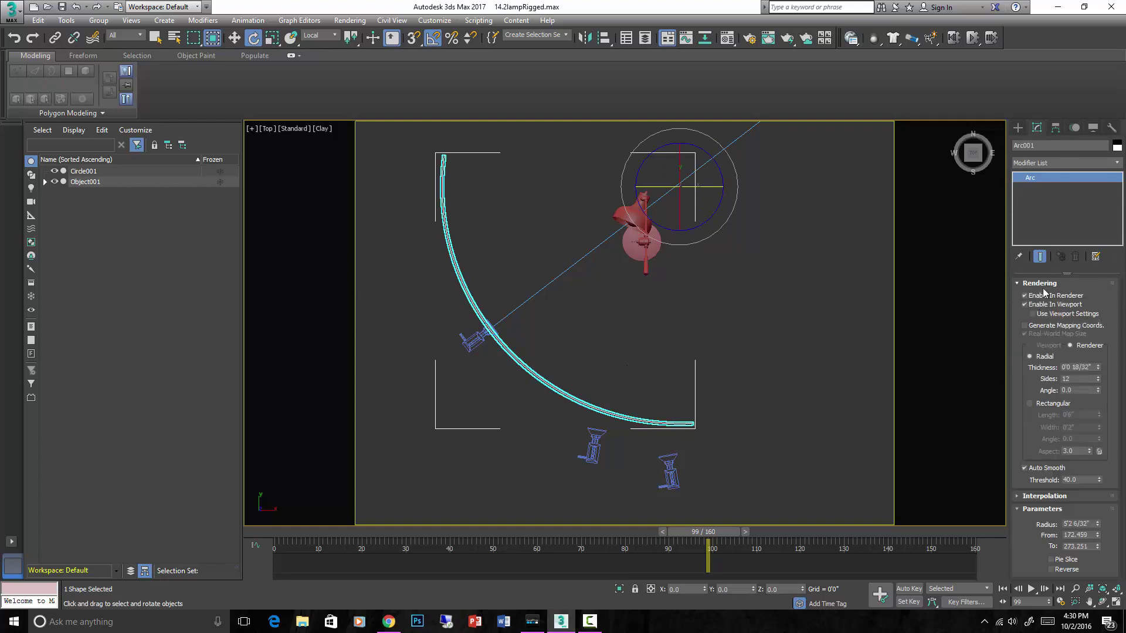
{"action": "left_click", "coordinate": [1025, 304]}
{"action": "left_click", "coordinate": [804, 319]}
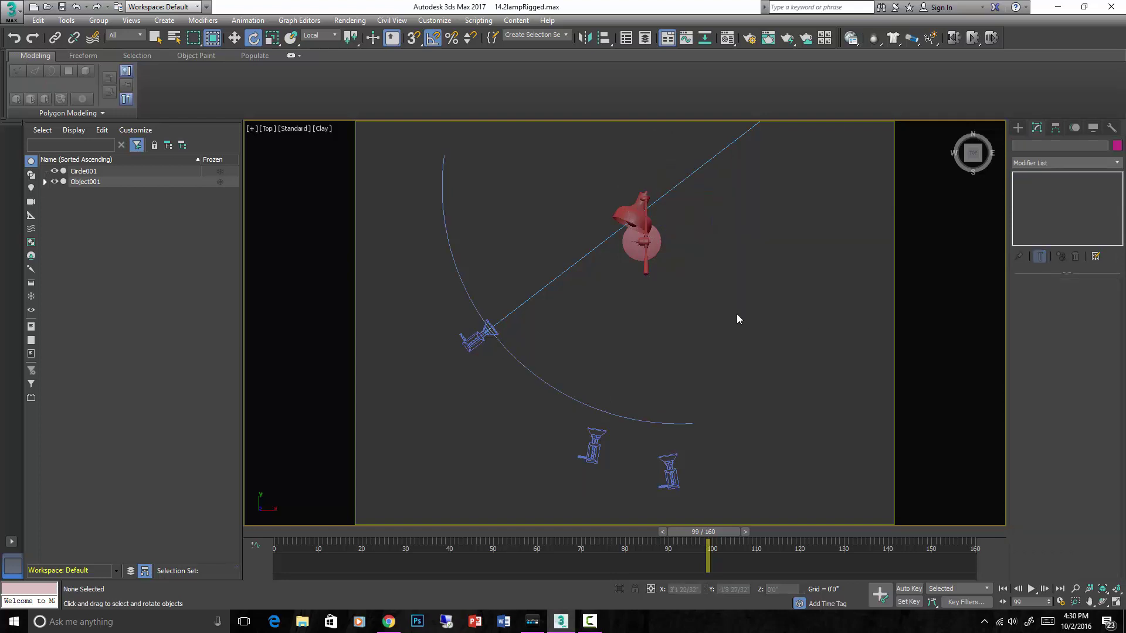
Create a Physical camera on the arc facing the lamp, make it non-targeted, and switch the view to look through it.
{"action": "left_click", "coordinate": [1019, 128]}
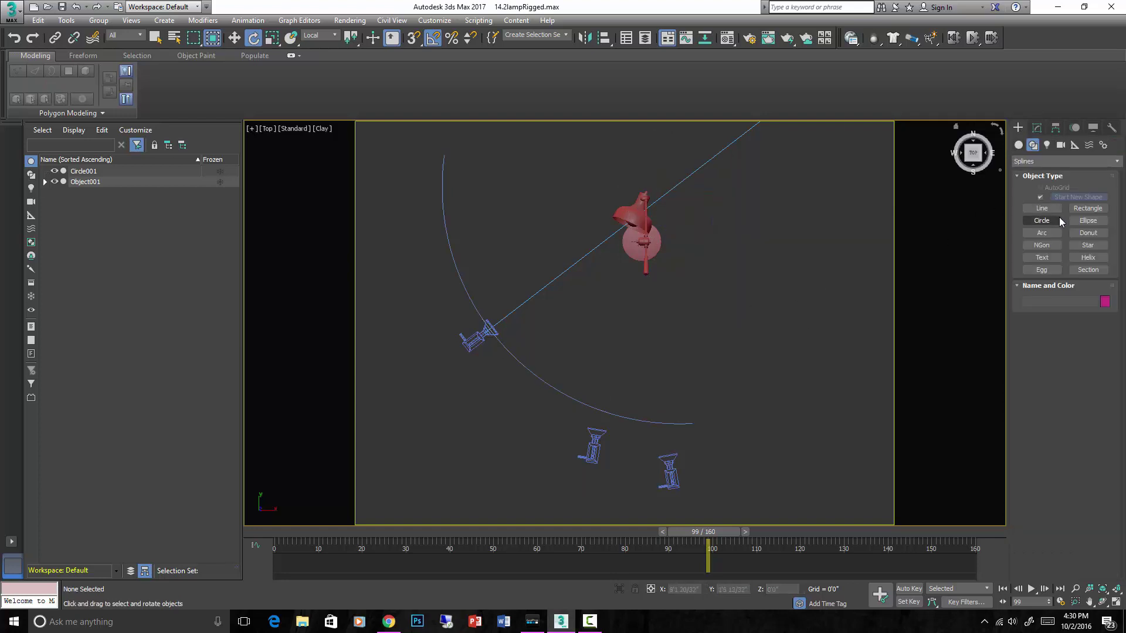
{"action": "left_click", "coordinate": [1061, 144]}
{"action": "left_click", "coordinate": [1041, 199]}
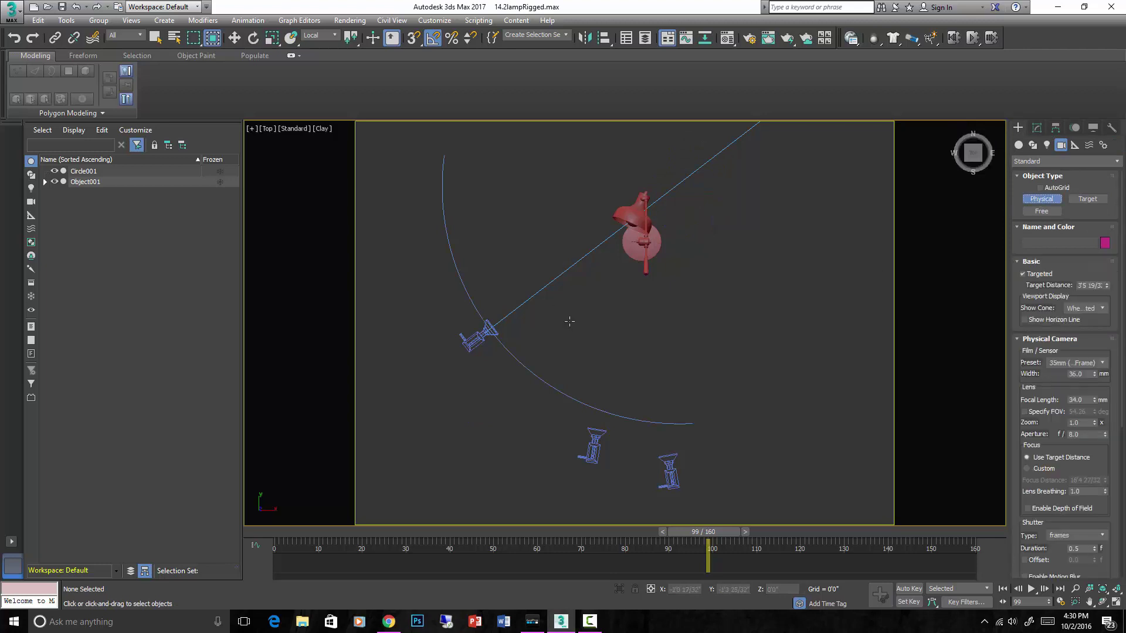
{"action": "left_click_drag", "start_coordinate": [463, 284], "coordinate": [540, 256]}
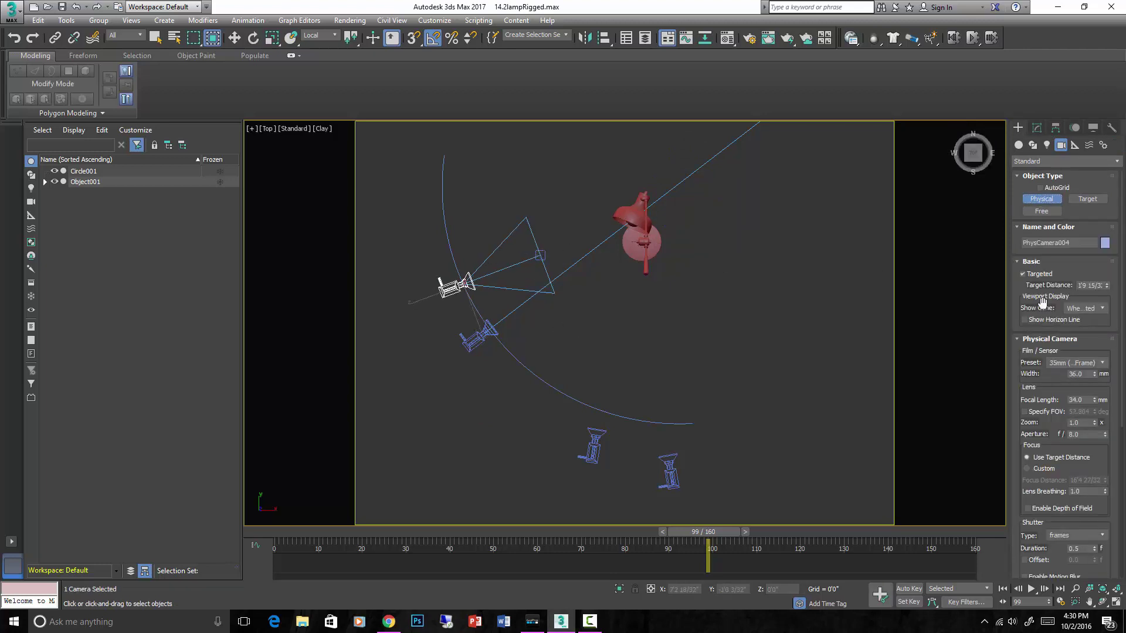
{"action": "left_click", "coordinate": [1024, 274]}
{"action": "key", "text": "e"}
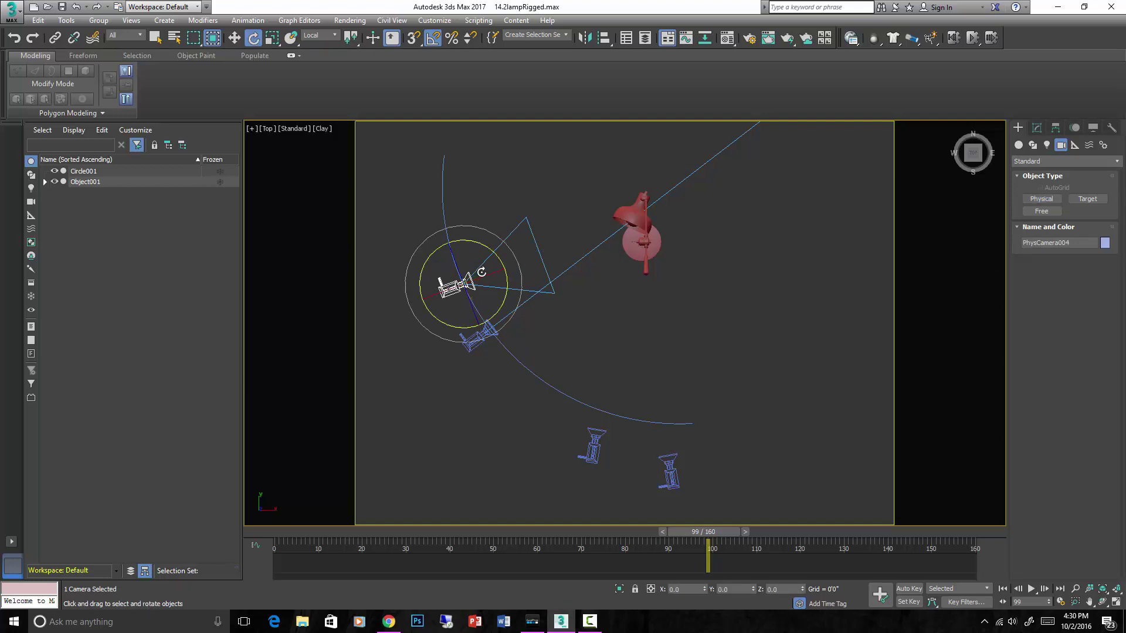
{"action": "key", "text": "c"}
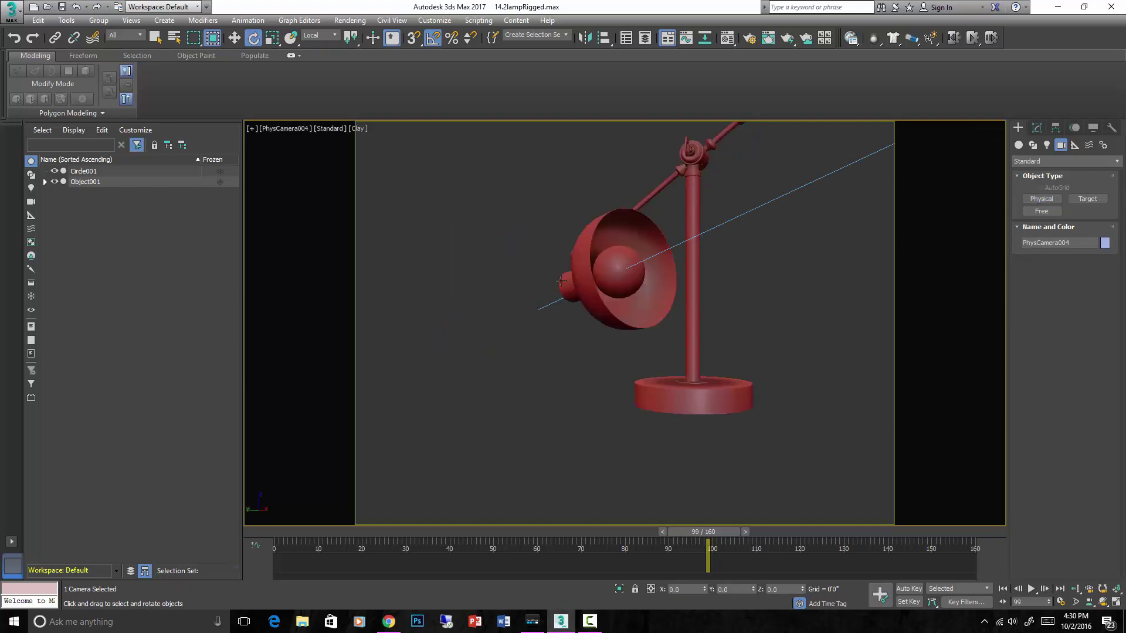
Select the fourth camera in the Top view and assign it a Path Constraint as its position controller.
{"action": "left_click", "coordinate": [514, 281]}
{"action": "key", "text": "t"}
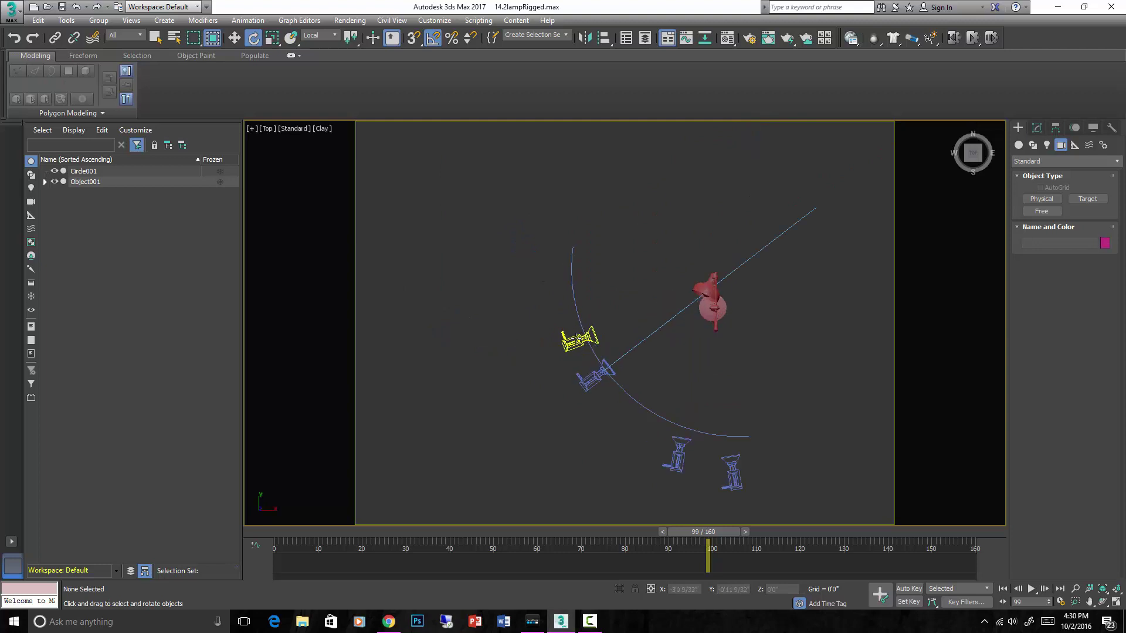
{"action": "scroll", "coordinate": [580, 339], "scroll_direction": "up", "scroll_amount": 2}
{"action": "left_click", "coordinate": [584, 338]}
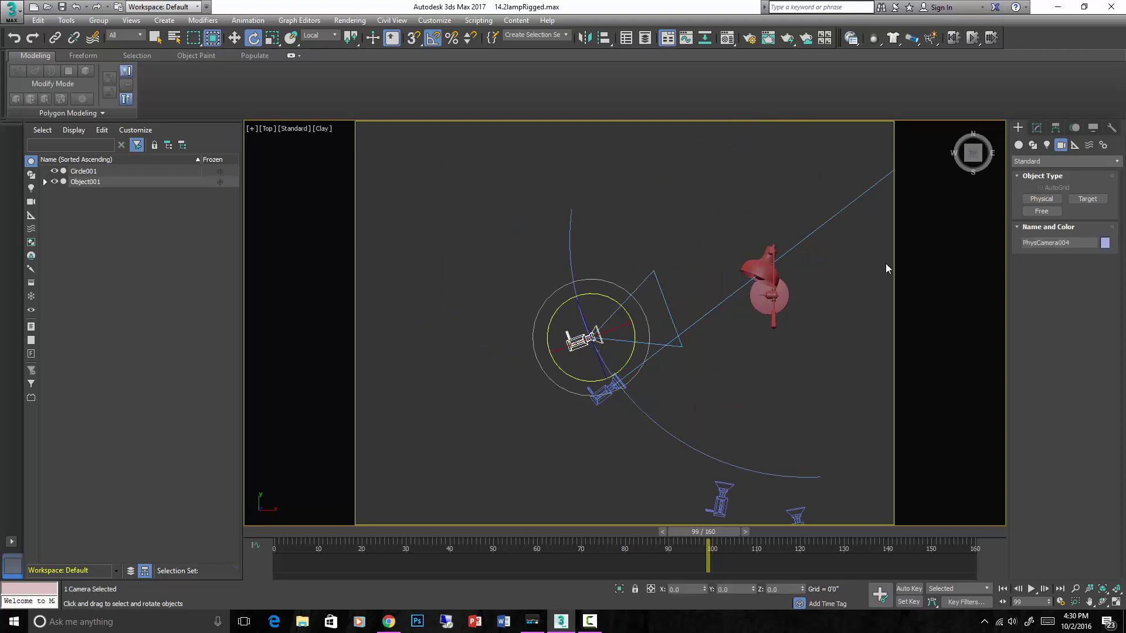
{"action": "left_click", "coordinate": [1075, 128]}
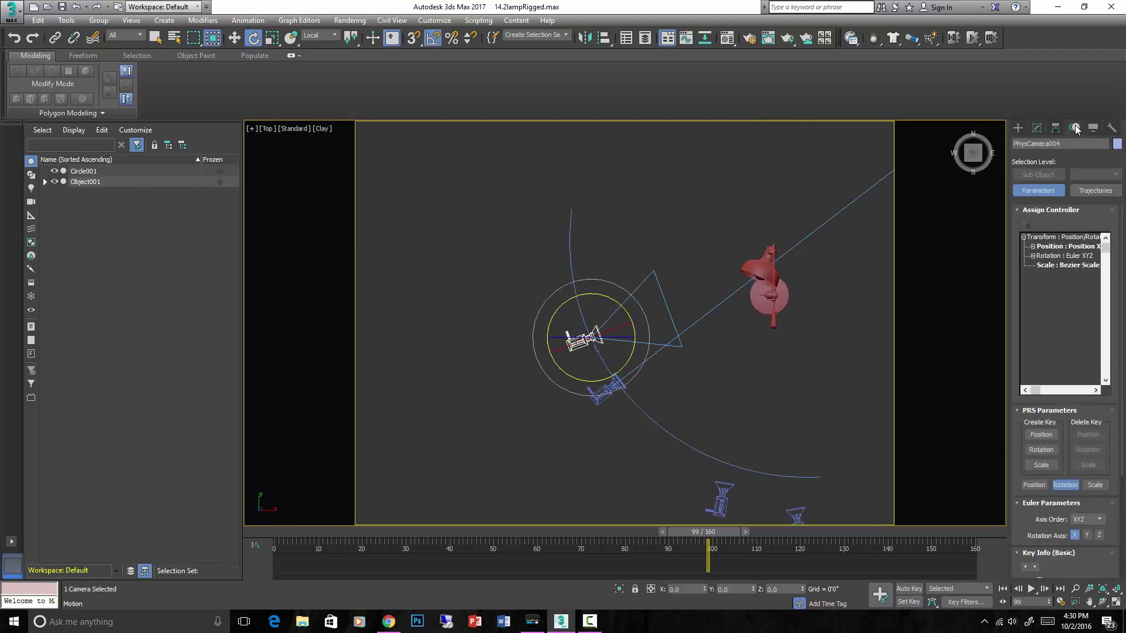
{"action": "left_click", "coordinate": [1052, 247]}
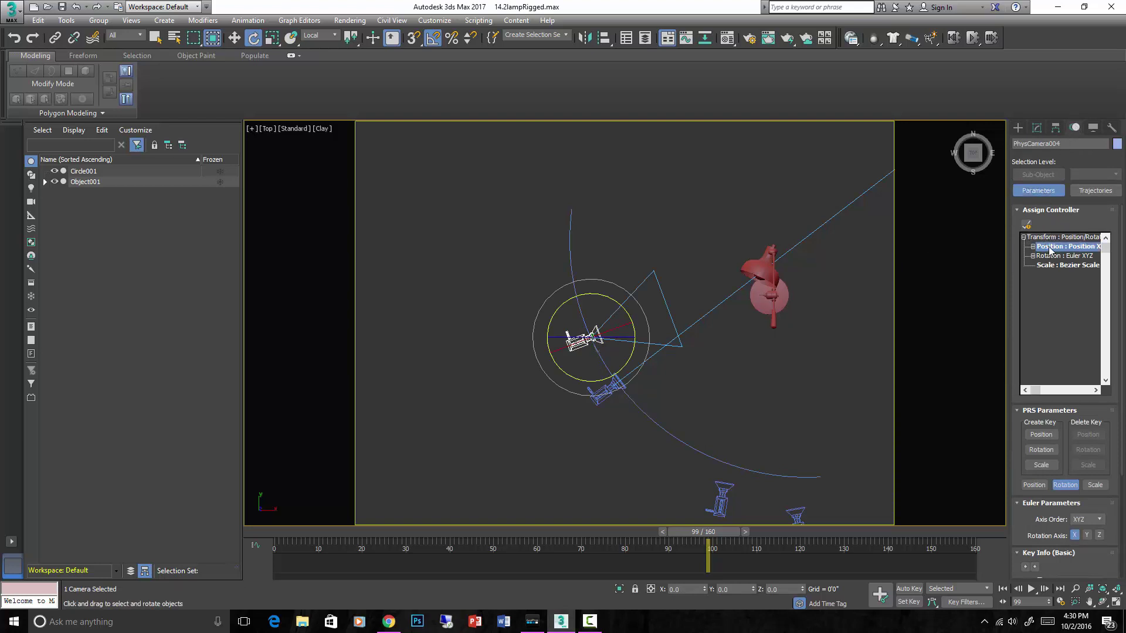
{"action": "left_click", "coordinate": [1025, 225]}
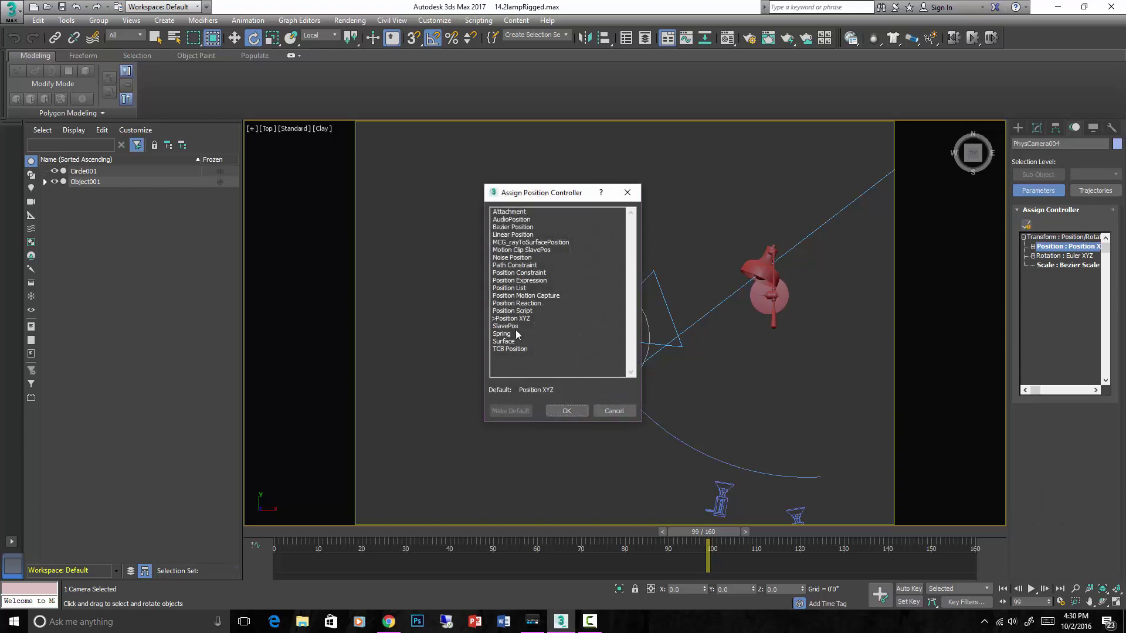
{"action": "left_click", "coordinate": [514, 266]}
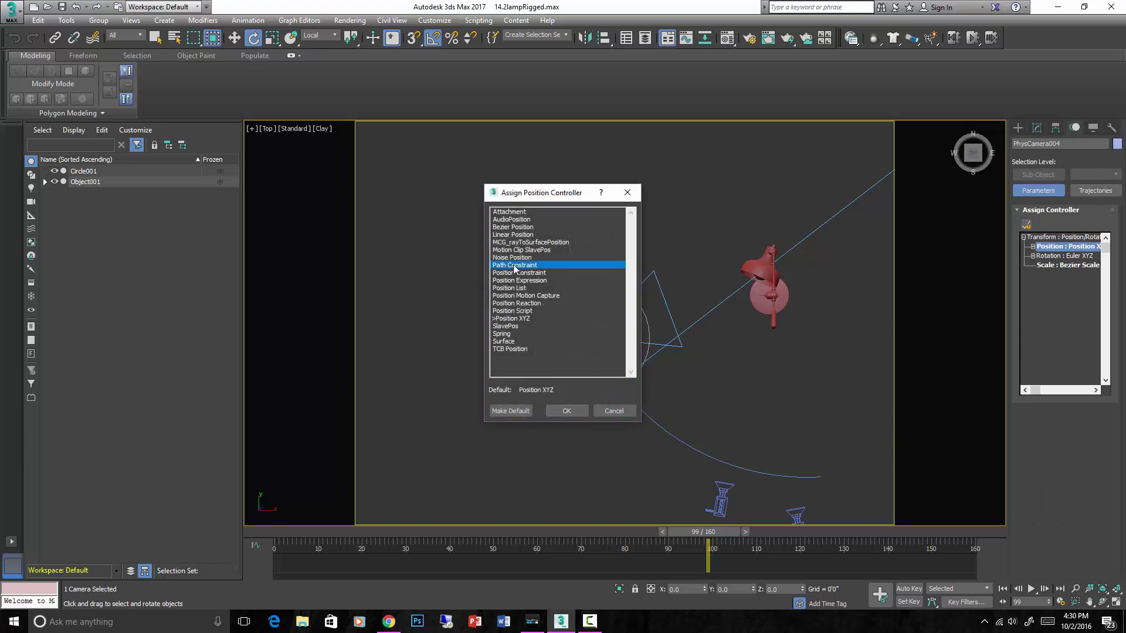
{"action": "left_click", "coordinate": [572, 411]}
{"action": "left_click", "coordinate": [572, 411]}
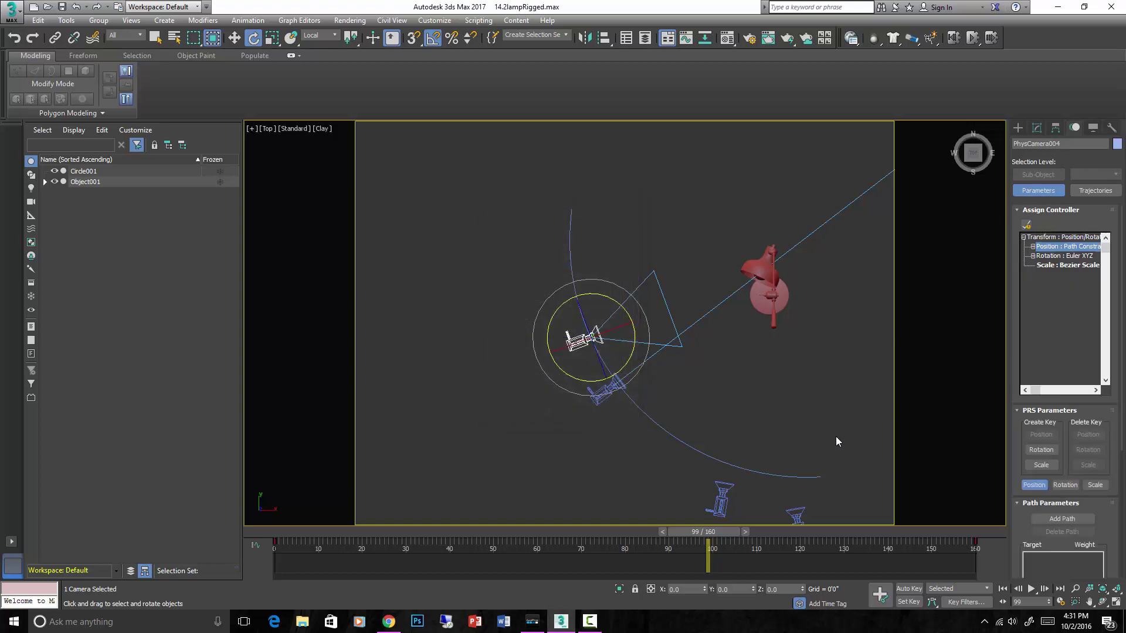
Add the arc as the fourth camera's path target and enable Follow in the path options.
{"action": "left_click", "coordinate": [1062, 519]}
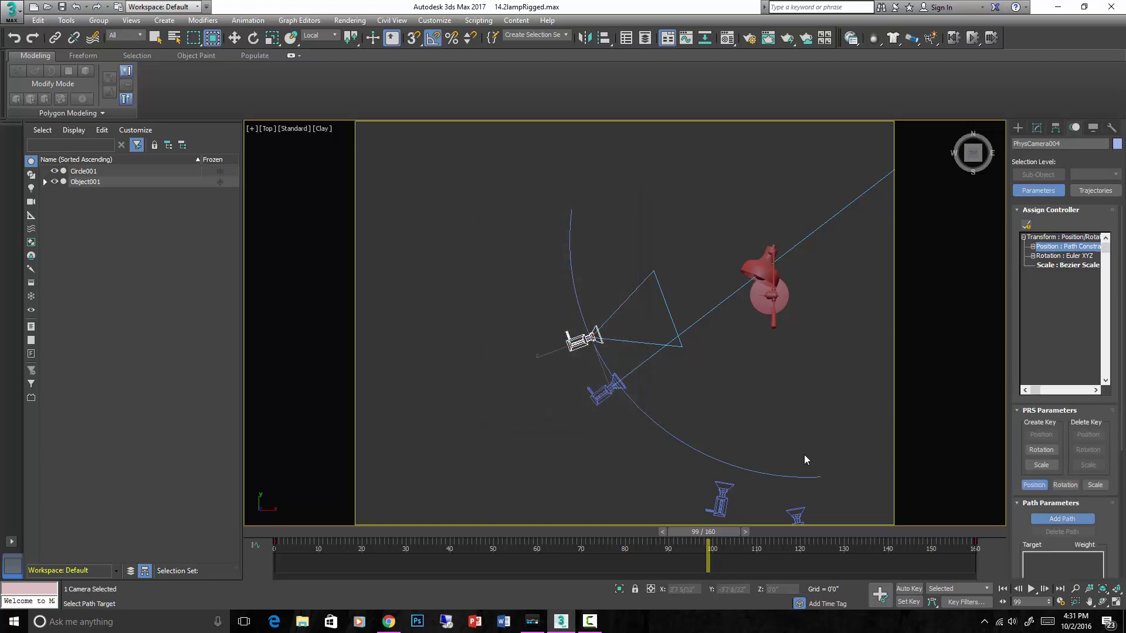
{"action": "left_click", "coordinate": [663, 432]}
{"action": "left_click_drag", "start_coordinate": [704, 532], "coordinate": [888, 530]}
{"action": "scroll", "coordinate": [1036, 482], "scroll_direction": "down", "scroll_amount": 4}
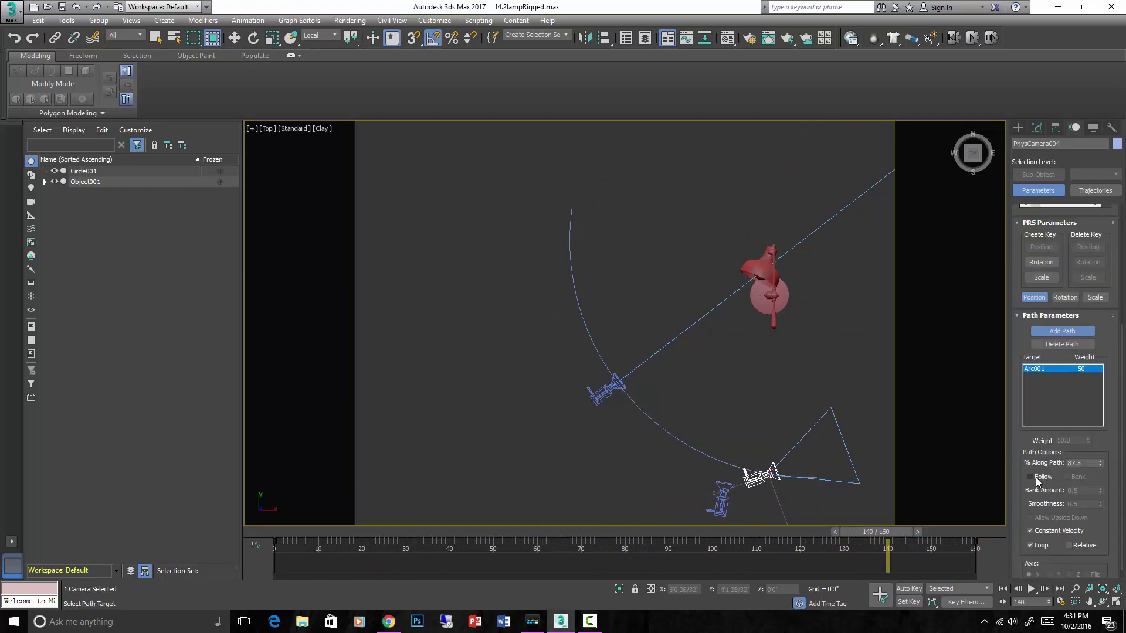
{"action": "left_click", "coordinate": [1030, 477]}
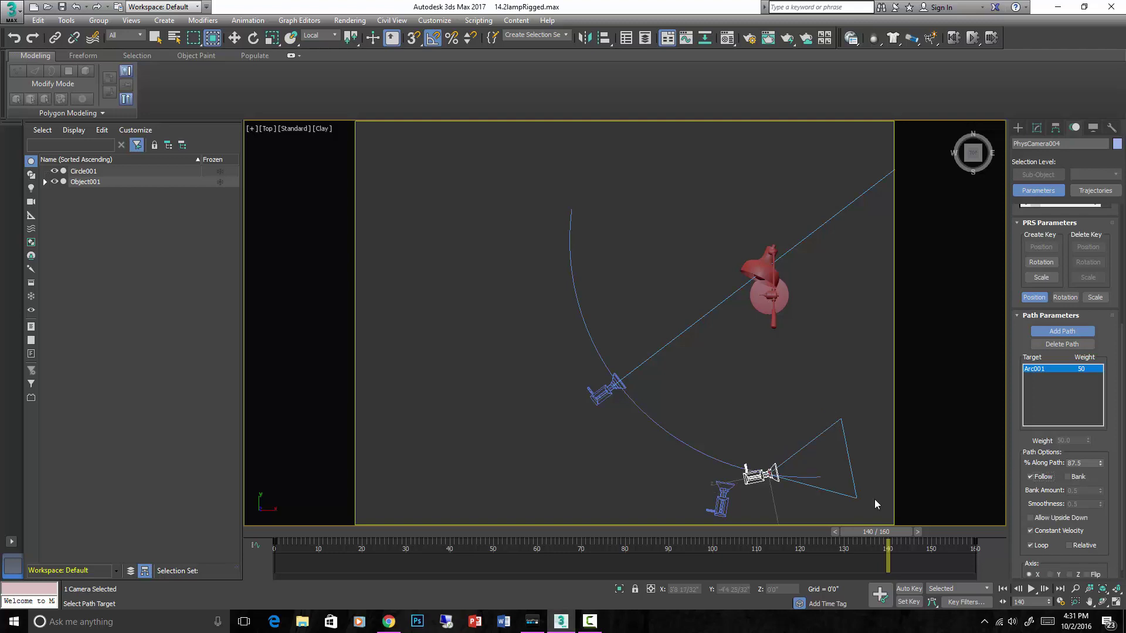
Return to frame 0 and rotate the fourth camera about 90 degrees so it faces the lamp's side of the arc.
{"action": "key", "text": "Home"}
{"action": "left_click", "coordinate": [253, 37]}
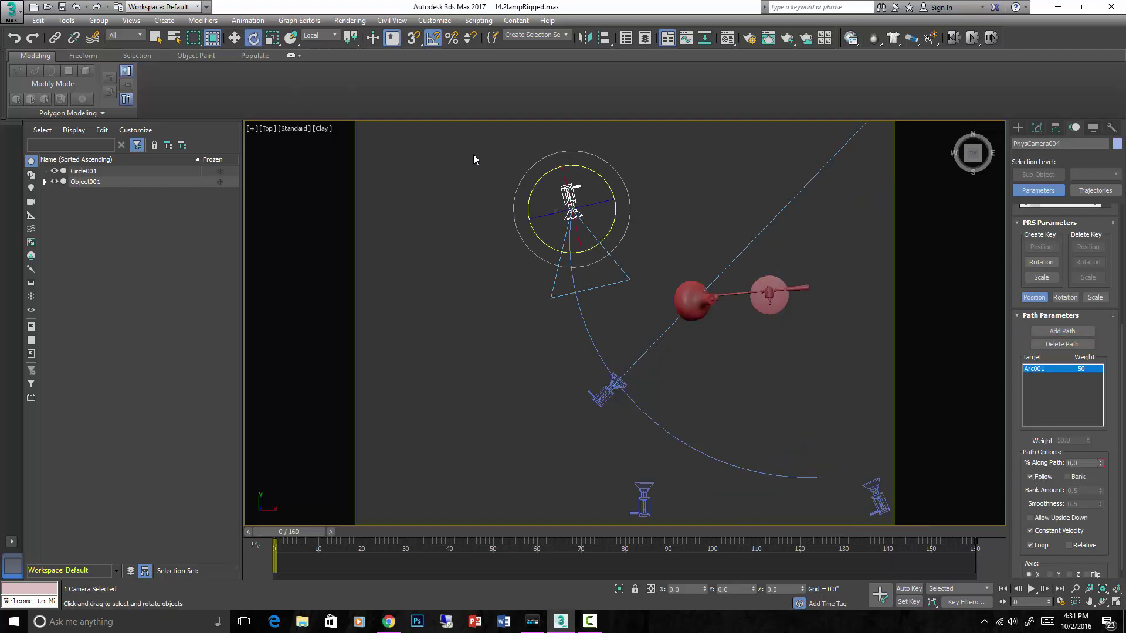
{"action": "left_click_drag", "start_coordinate": [593, 247], "coordinate": [644, 247]}
{"action": "scroll", "coordinate": [1094, 418], "scroll_direction": "down", "scroll_amount": 1}
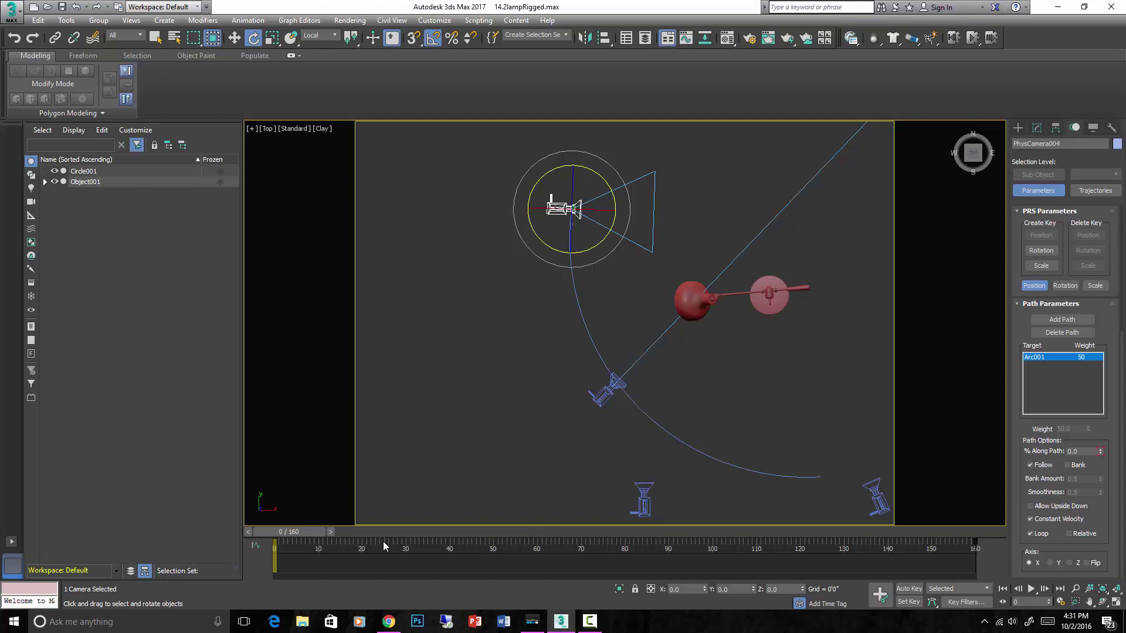
Play back the animation in the Top view to check the fourth camera's travel along the arc.
{"action": "left_click", "coordinate": [1031, 591]}
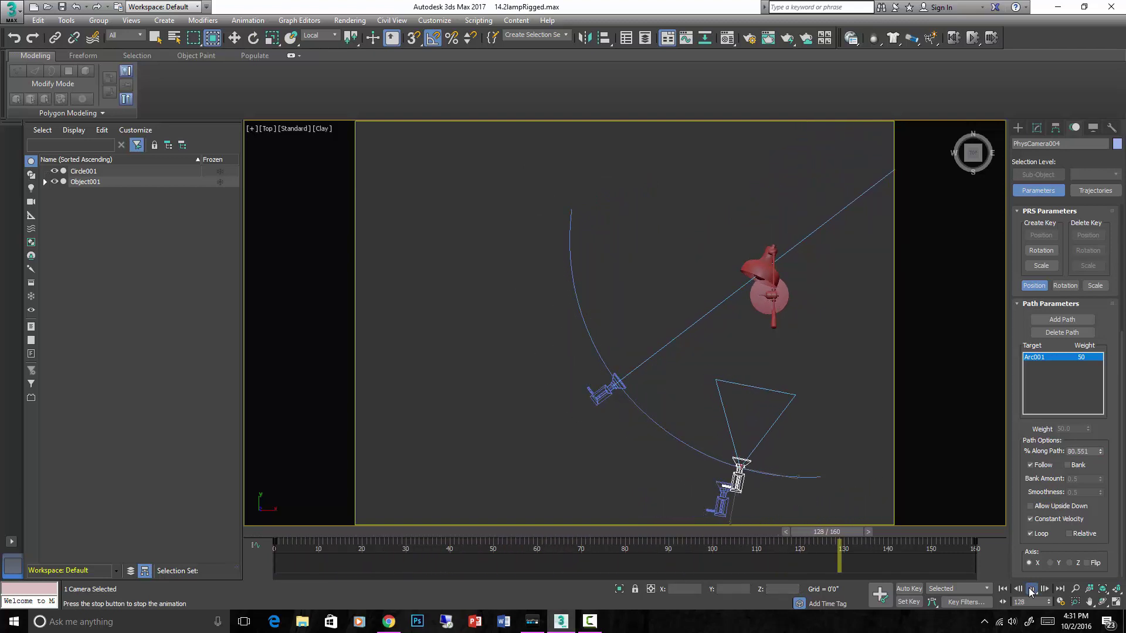
{"action": "left_click", "coordinate": [1030, 590]}
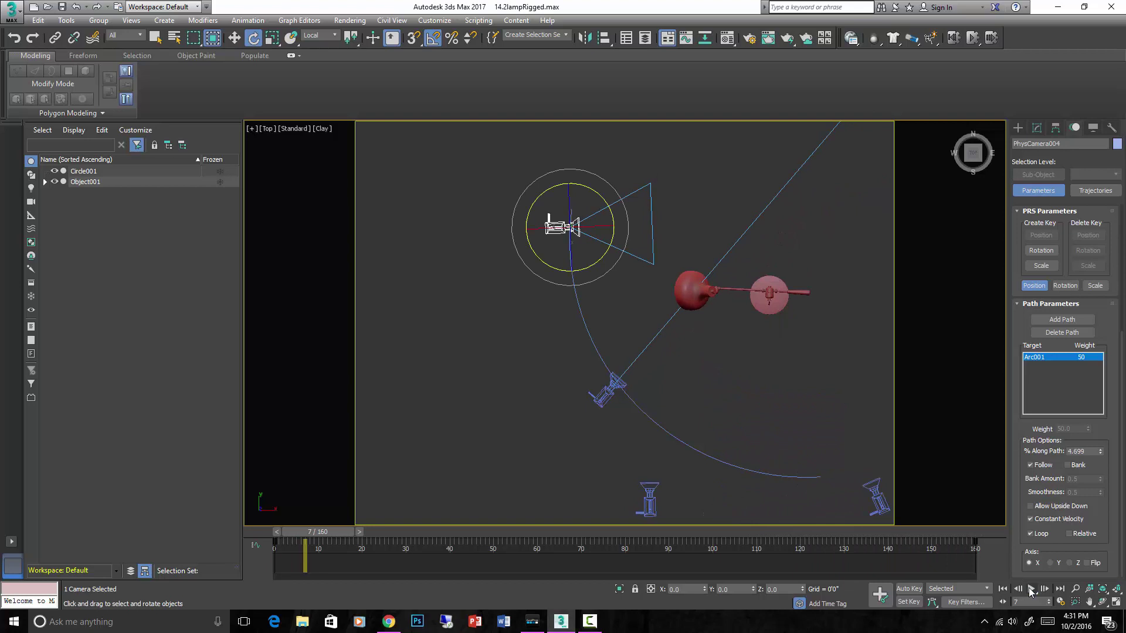
{"action": "left_click", "coordinate": [1030, 589]}
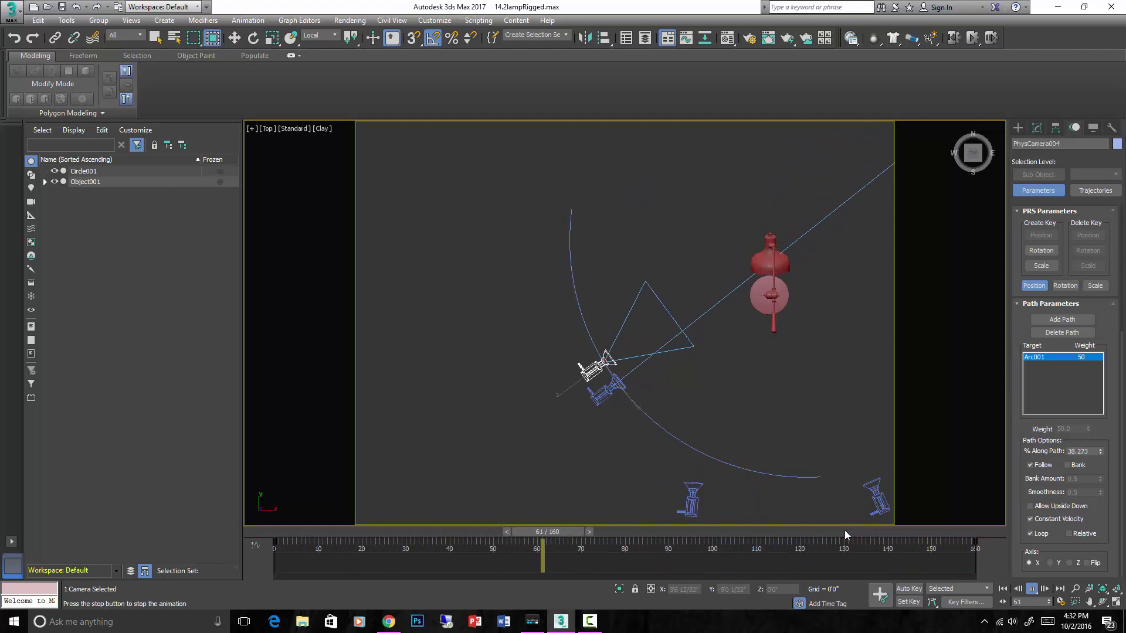
{"action": "key", "text": "slash"}
Look through the fourth camera and review the lamp animation by playing it and scrubbing the timeline.
{"action": "key", "text": "e"}
{"action": "key", "text": "c"}
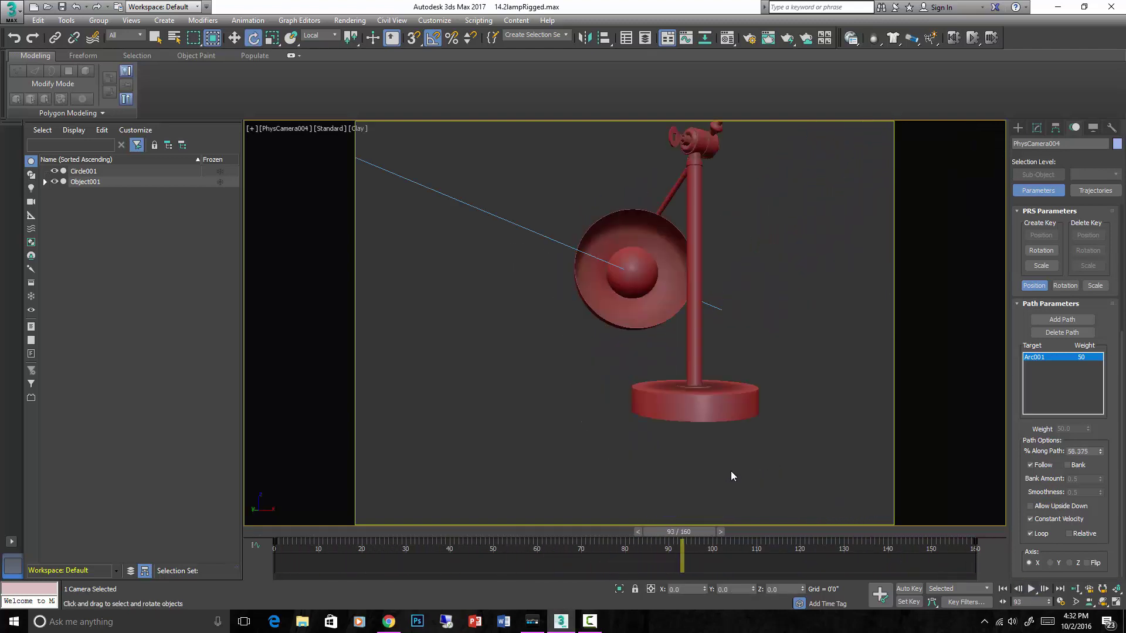
{"action": "left_click_drag", "start_coordinate": [685, 533], "coordinate": [276, 535]}
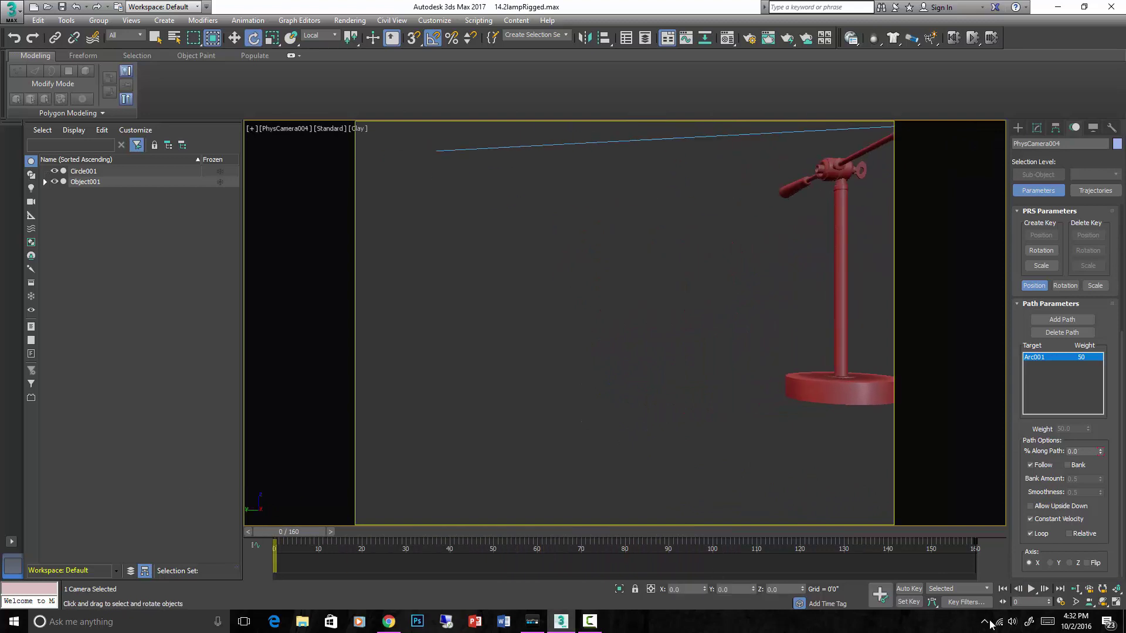
{"action": "left_click", "coordinate": [1034, 590]}
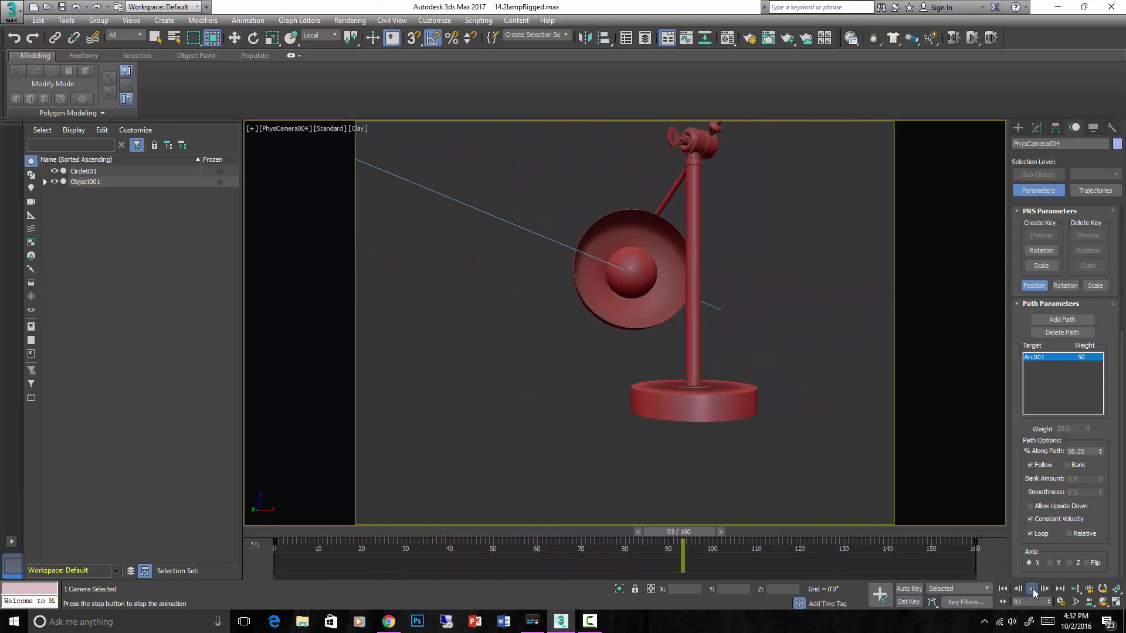
{"action": "left_click", "coordinate": [1032, 589]}
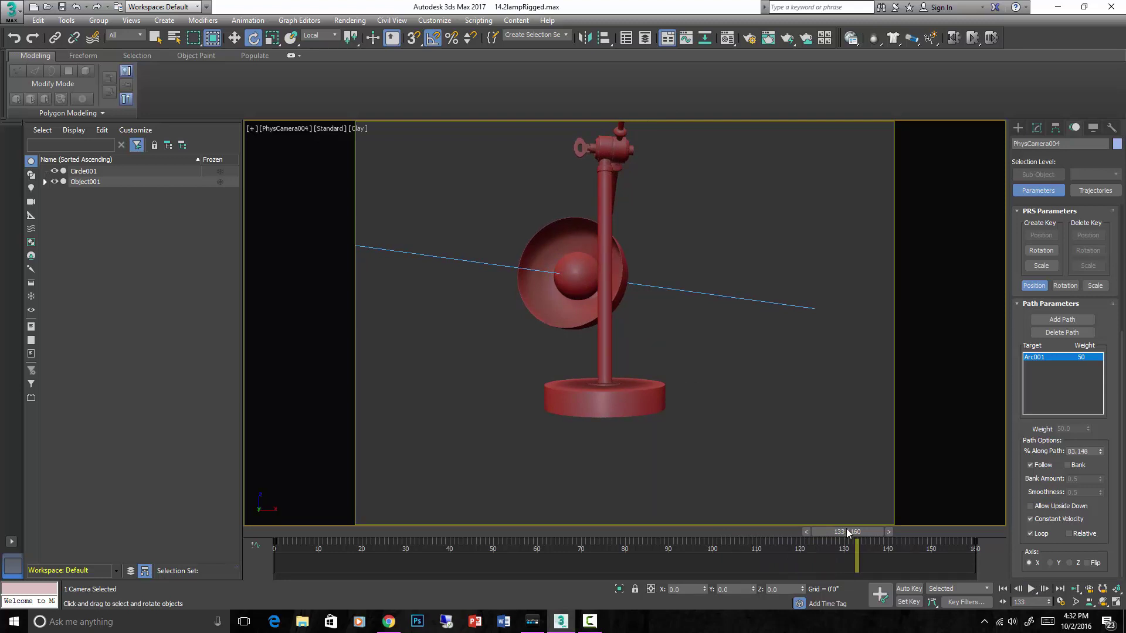
{"action": "left_click_drag", "start_coordinate": [847, 531], "coordinate": [524, 495]}
{"action": "key", "text": "e"}
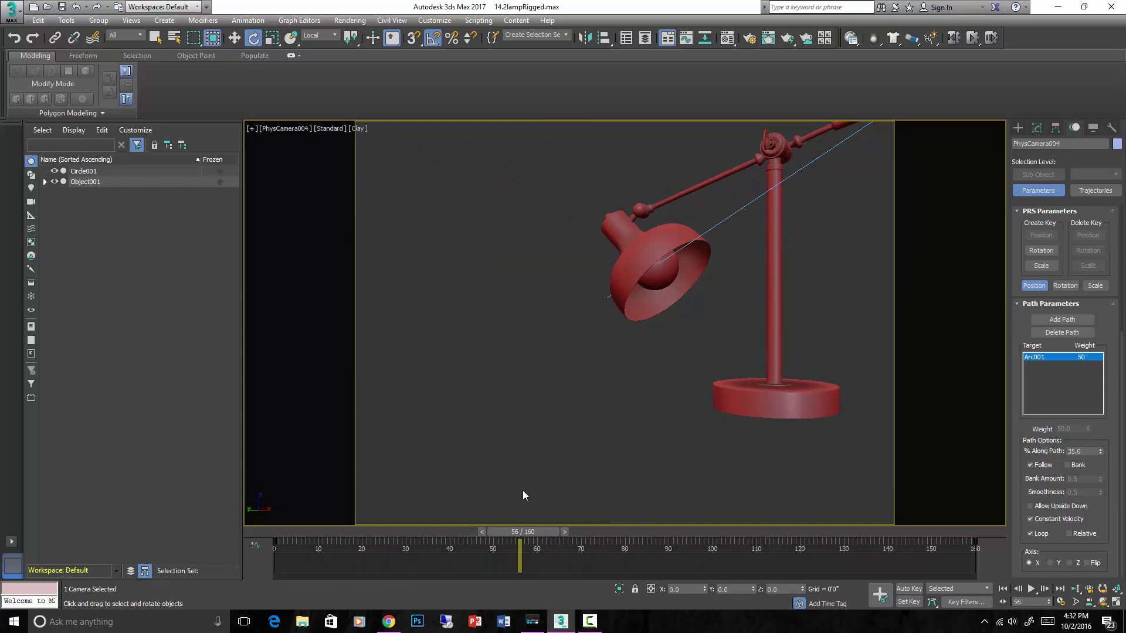
{"action": "left_click_drag", "start_coordinate": [534, 532], "coordinate": [719, 529]}
Create a Dummy helper in the Top view, move it onto the lamp's base and deselect it.
{"action": "key", "text": "e"}
{"action": "key", "text": "t"}
{"action": "left_click", "coordinate": [775, 353]}
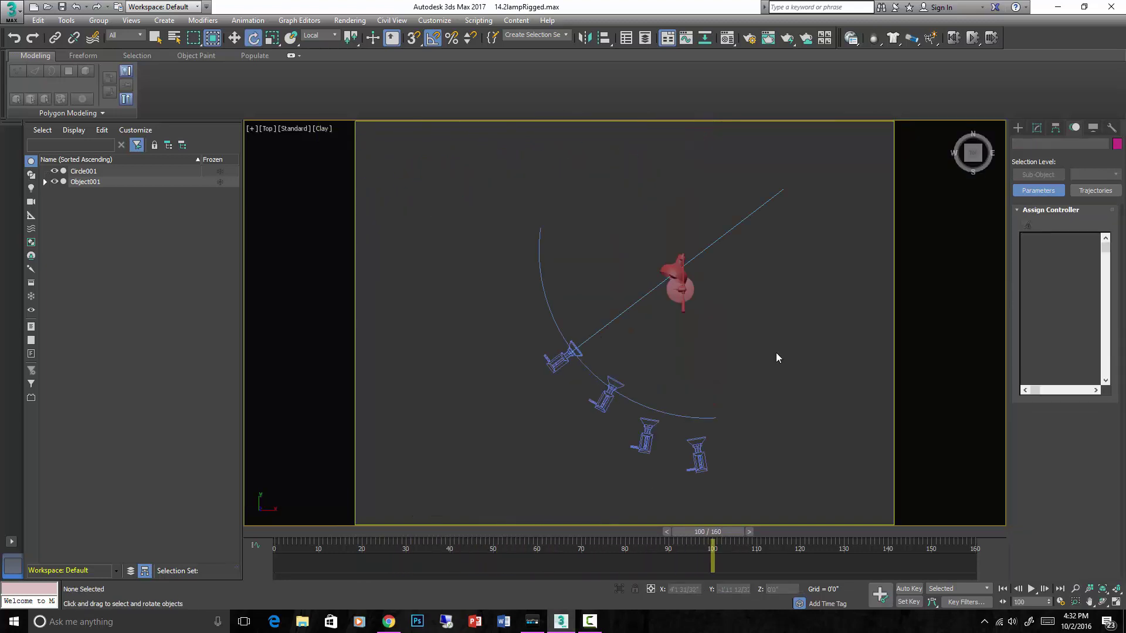
{"action": "left_click", "coordinate": [1018, 132]}
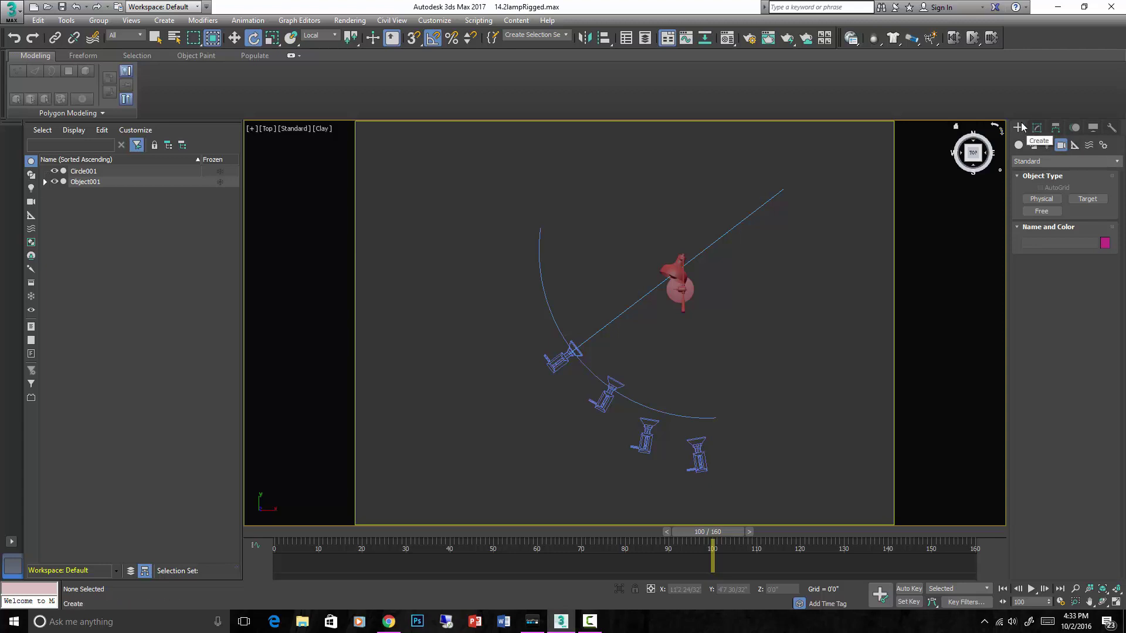
{"action": "left_click", "coordinate": [1077, 147]}
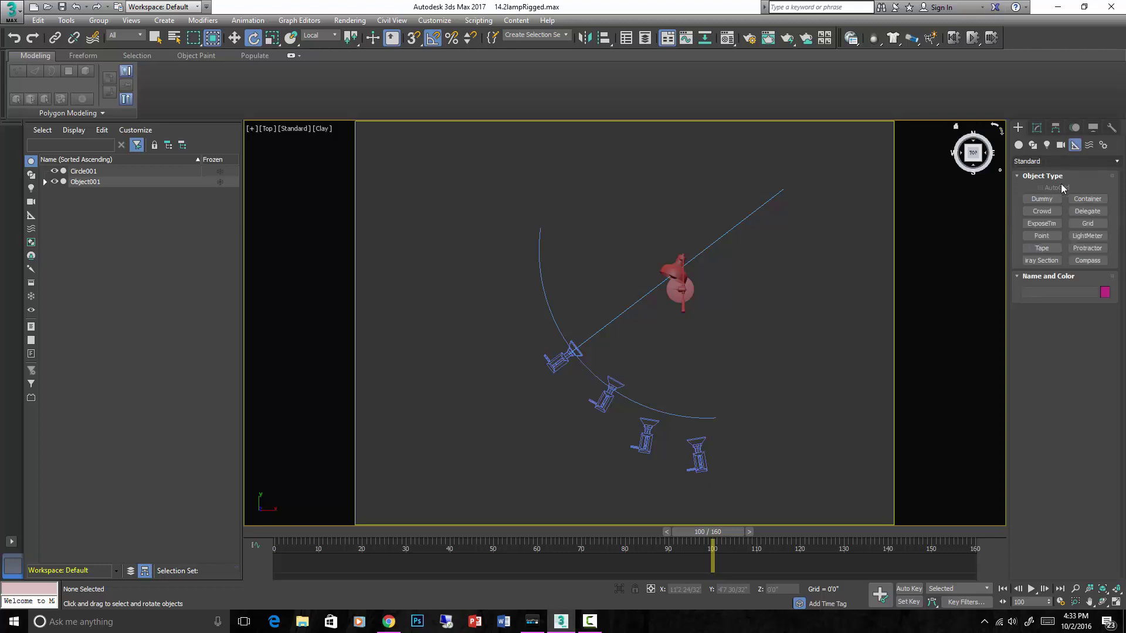
{"action": "left_click", "coordinate": [1043, 200]}
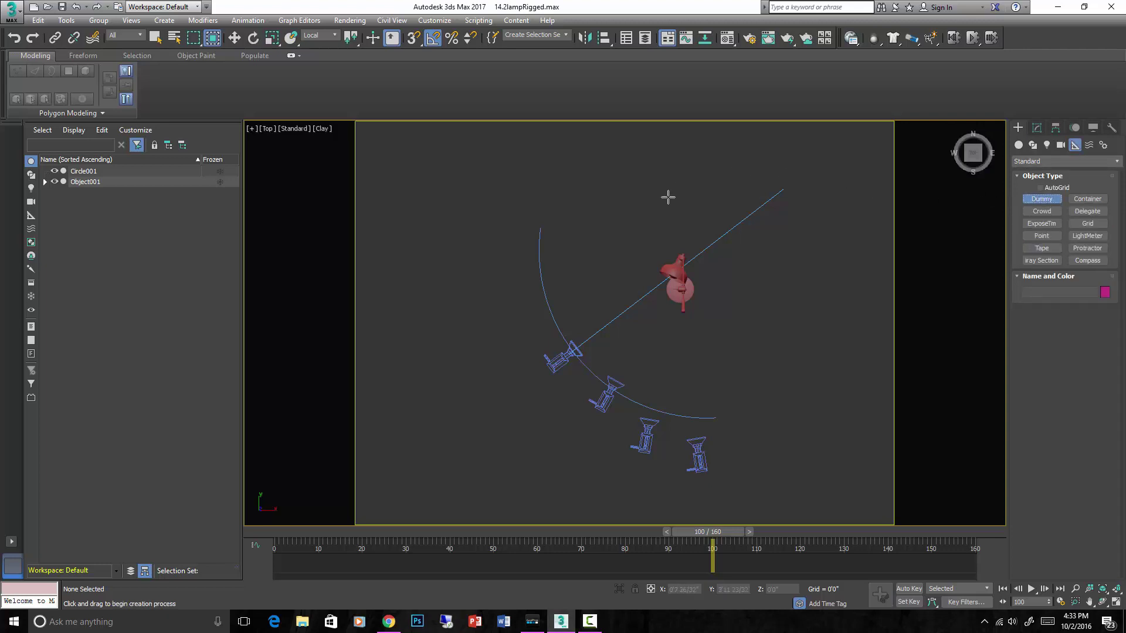
{"action": "left_click_drag", "start_coordinate": [670, 199], "coordinate": [681, 212]}
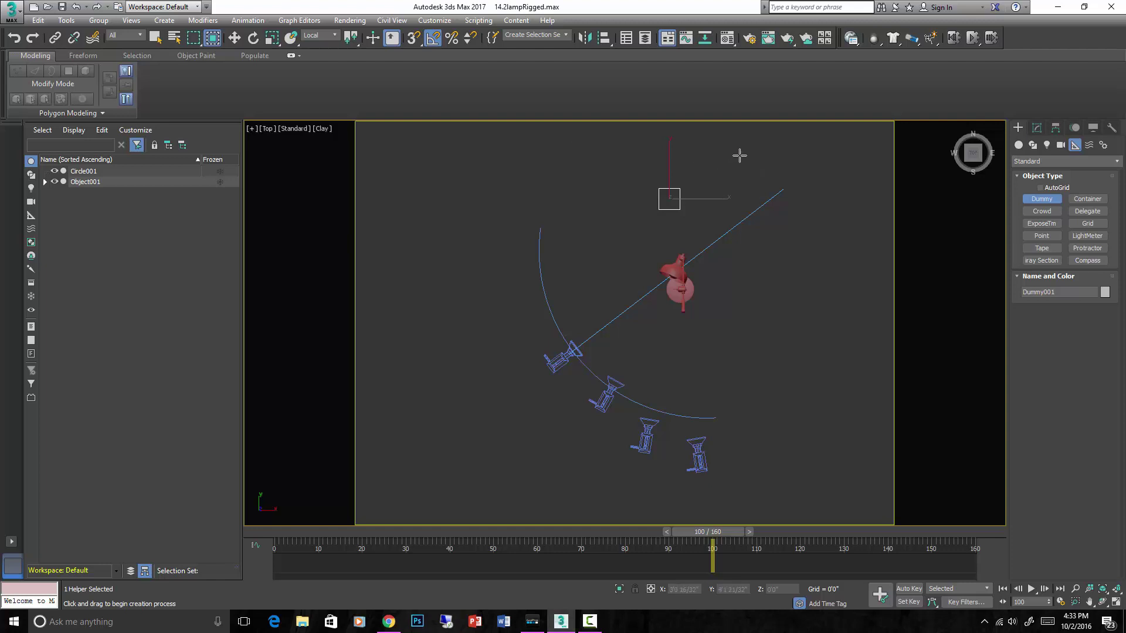
{"action": "left_click", "coordinate": [235, 38]}
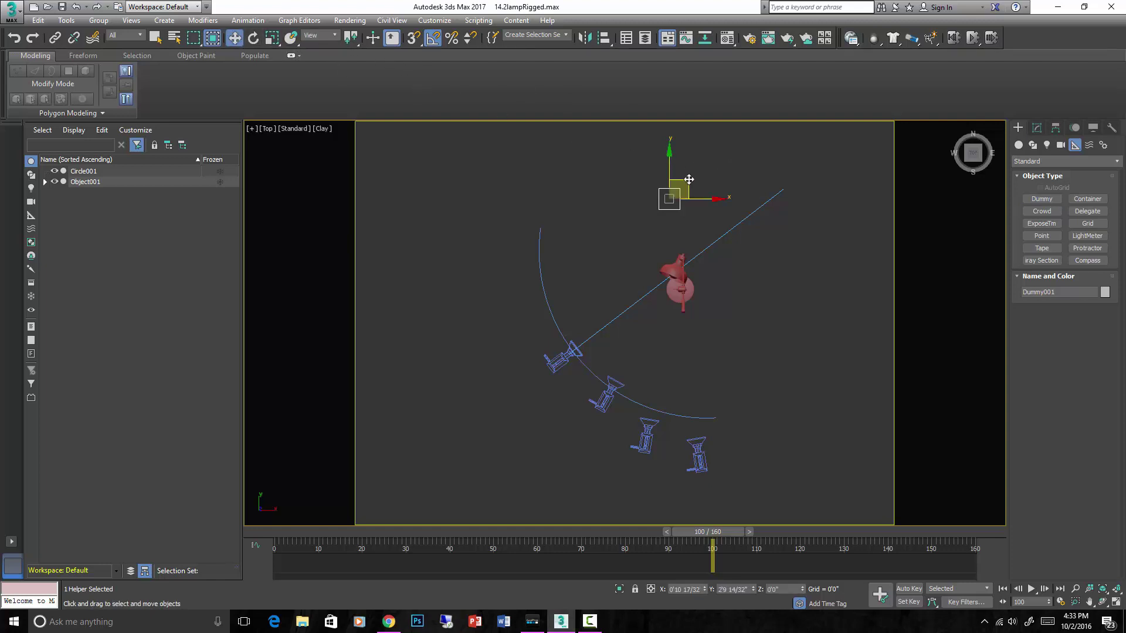
{"action": "left_click_drag", "start_coordinate": [689, 179], "coordinate": [701, 269]}
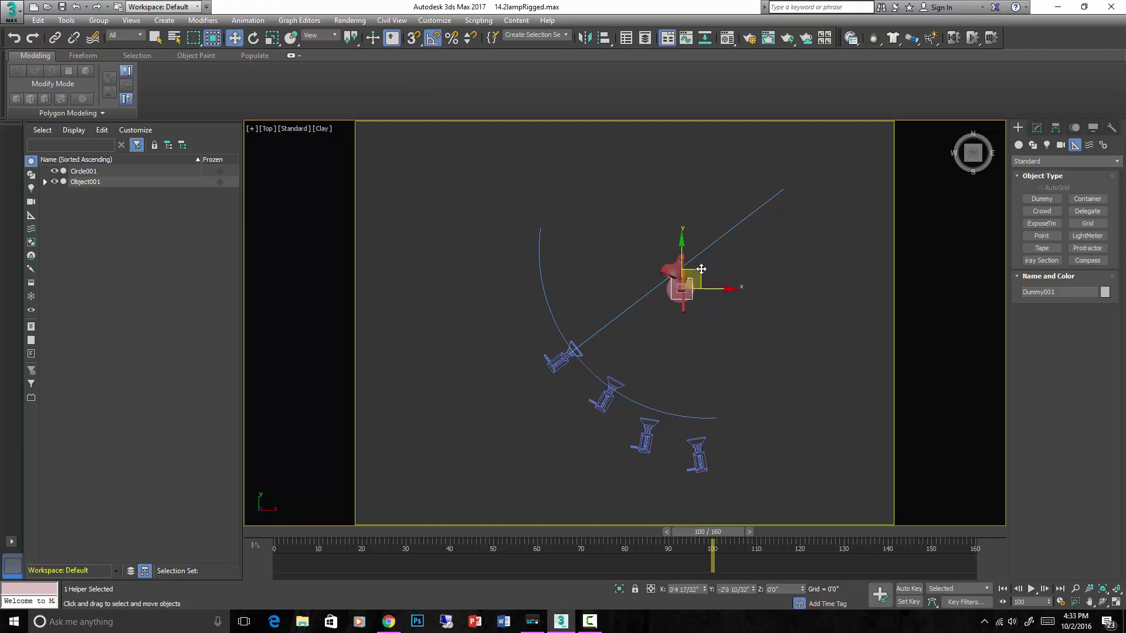
{"action": "left_click", "coordinate": [742, 258]}
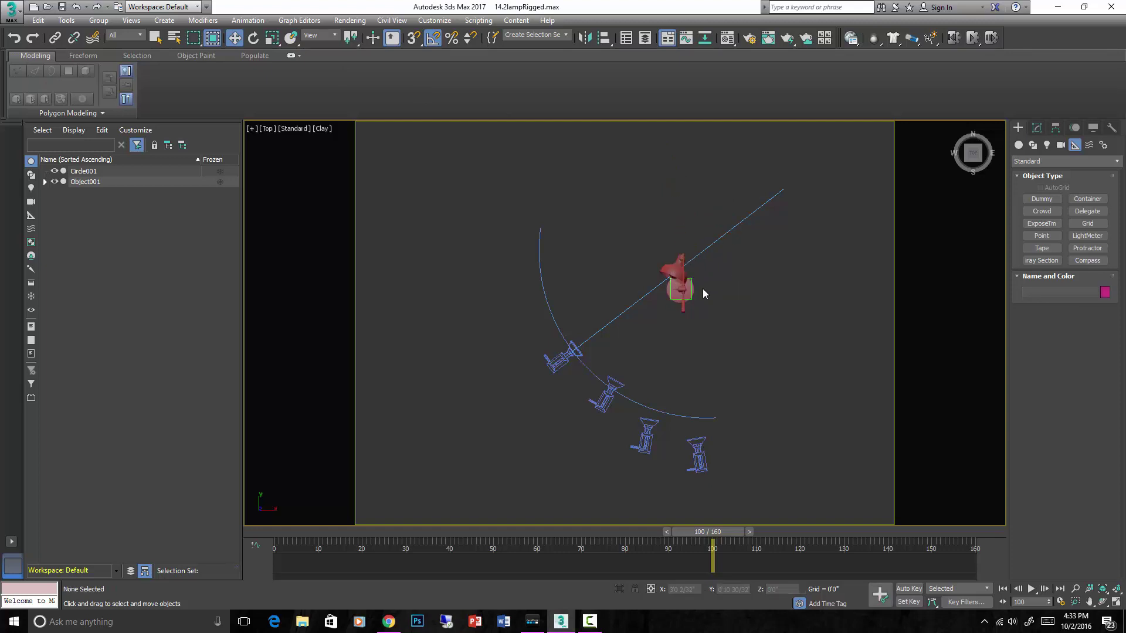
Create a non-targeted Physical camera facing the lamp from below it in the Top view, and link it to the dummy.
{"action": "scroll", "coordinate": [701, 291], "scroll_direction": "up", "scroll_amount": 3}
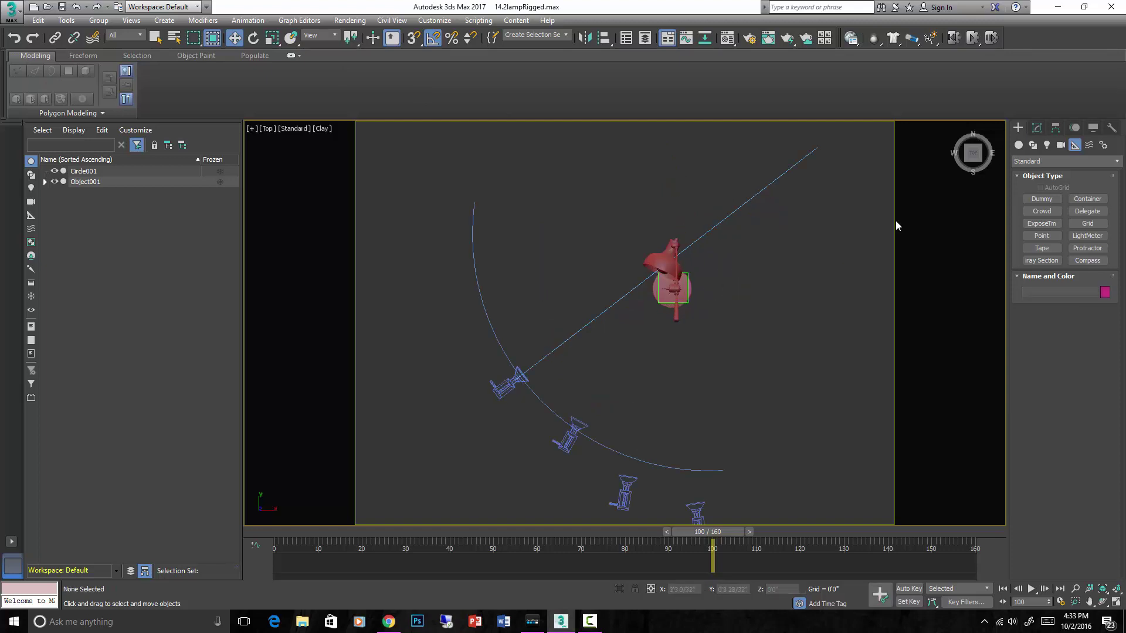
{"action": "left_click", "coordinate": [1061, 145]}
{"action": "left_click", "coordinate": [1042, 199]}
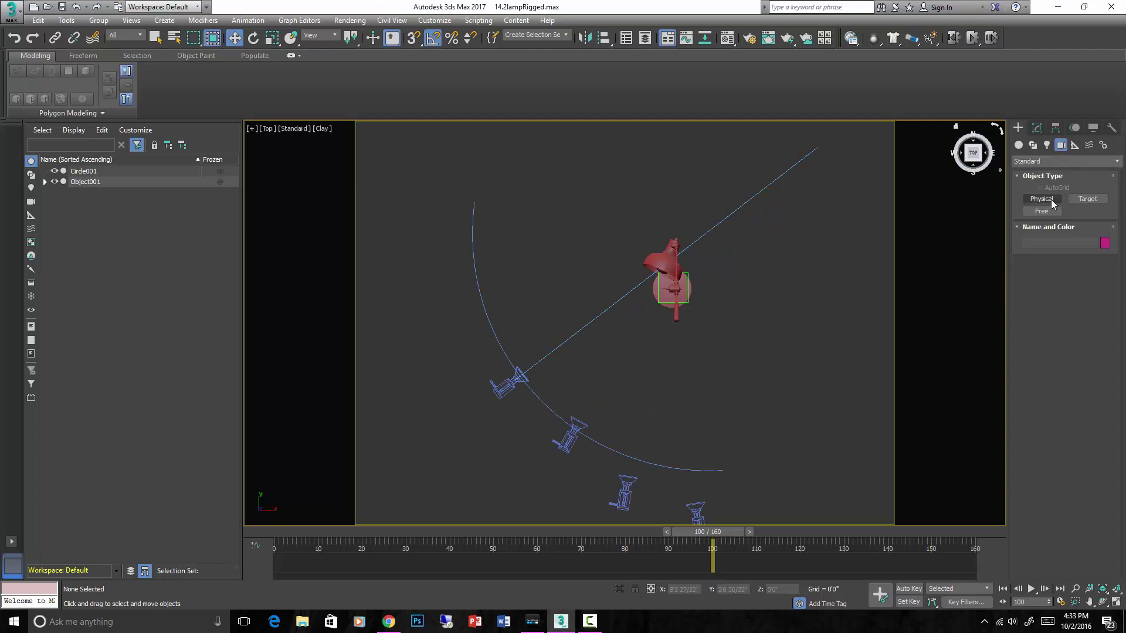
{"action": "left_click_drag", "start_coordinate": [678, 384], "coordinate": [684, 330]}
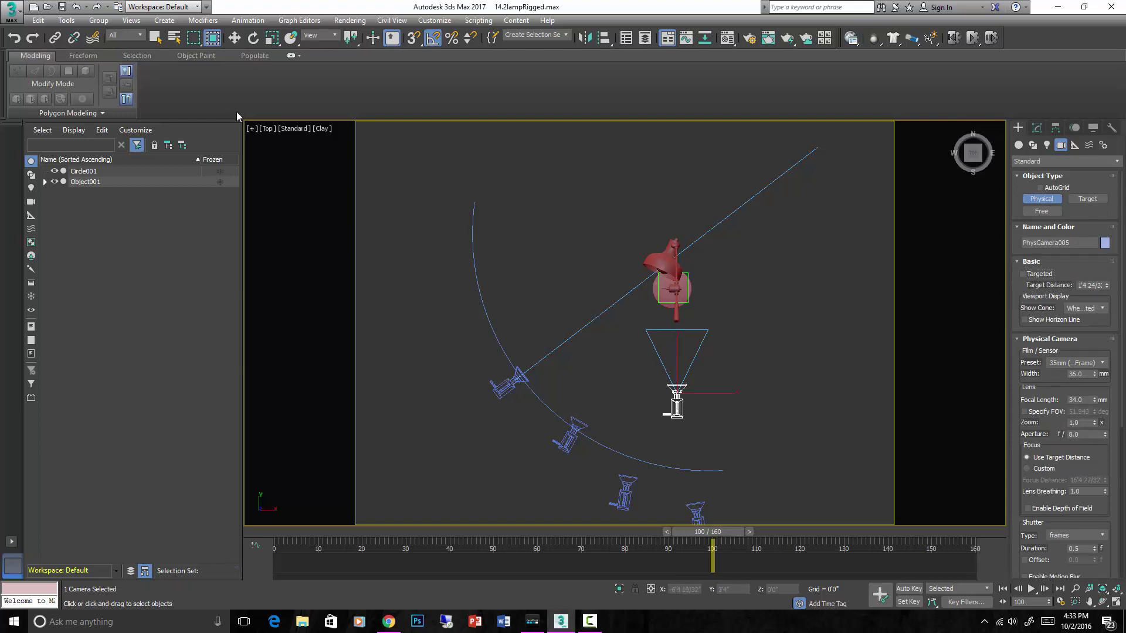
{"action": "left_click", "coordinate": [53, 39]}
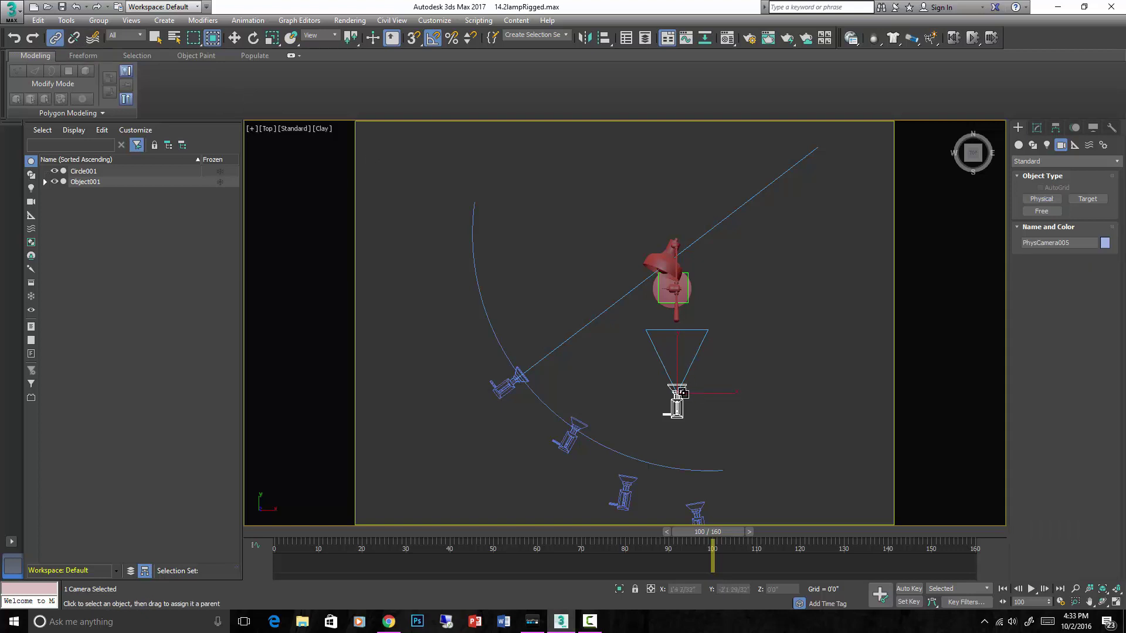
{"action": "left_click", "coordinate": [743, 328]}
Try rotating the dummy to swing the linked camera around the lamp.
{"action": "left_click", "coordinate": [689, 276]}
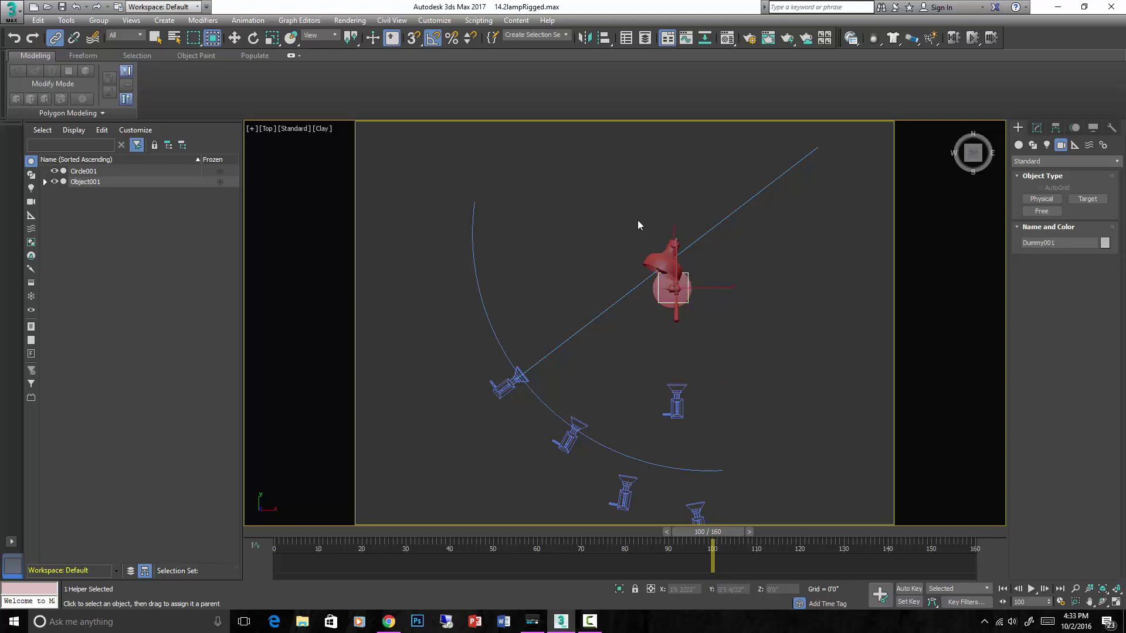
{"action": "left_click", "coordinate": [252, 38]}
{"action": "left_click_drag", "start_coordinate": [714, 258], "coordinate": [716, 340]}
Move the fifth camera about 1'4" farther back from the lamp along the Y axis.
{"action": "left_click", "coordinate": [234, 40]}
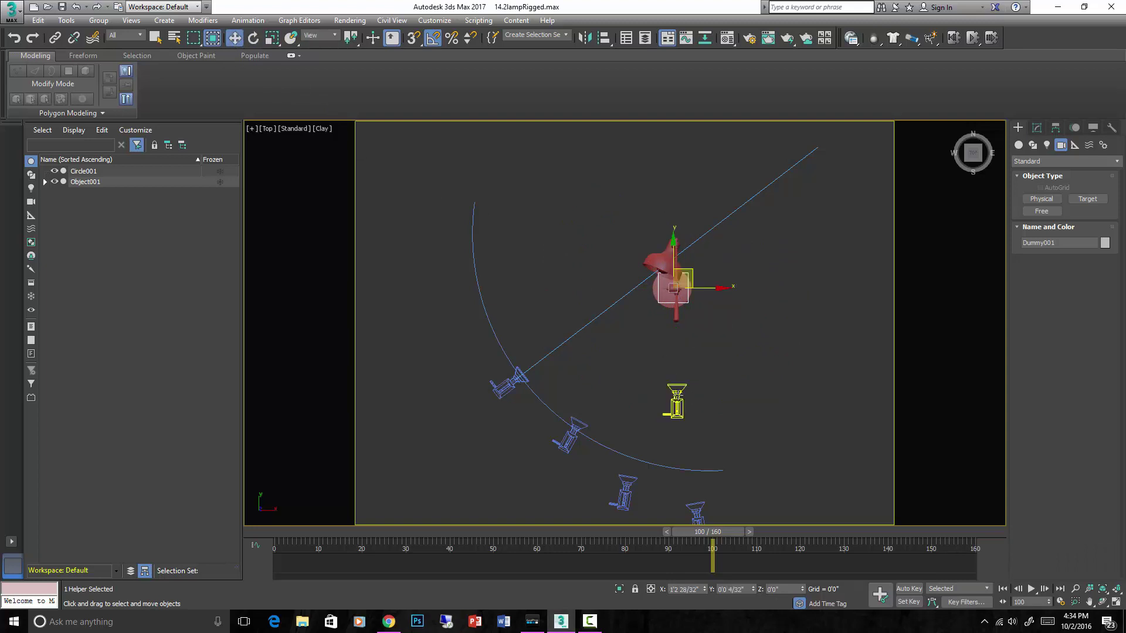
{"action": "left_click", "coordinate": [677, 403]}
{"action": "left_click_drag", "start_coordinate": [678, 382], "coordinate": [676, 418]}
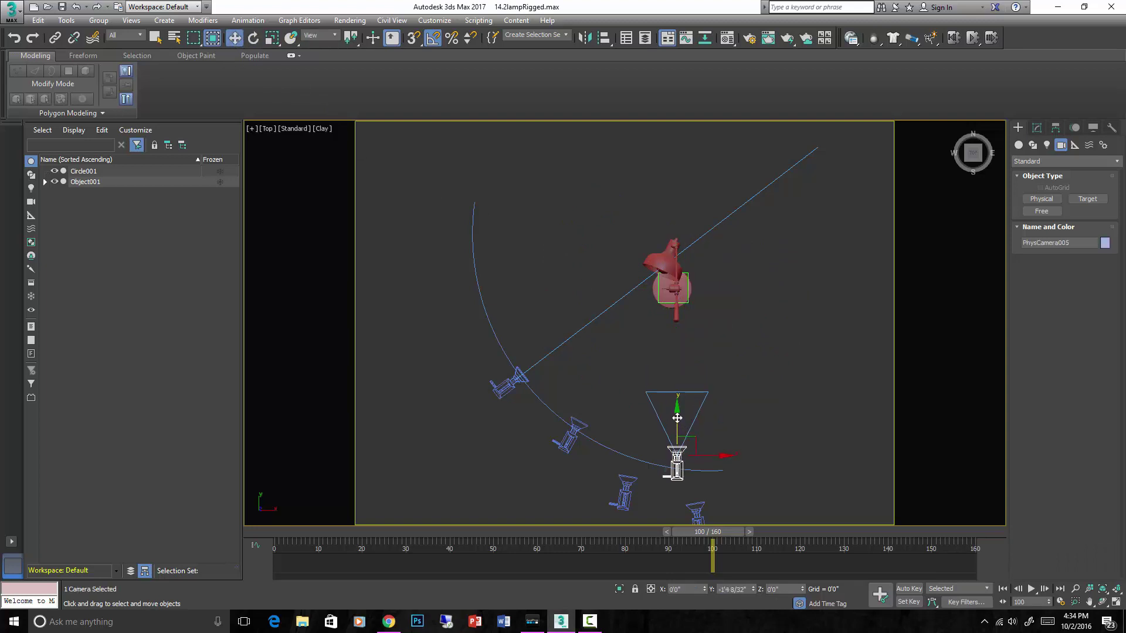
With Auto Key on, rotate the dummy clockwise at frame 60 to swing the linked camera around the lamp, and return to frame 0.
{"action": "left_click", "coordinate": [716, 333]}
{"action": "left_click", "coordinate": [688, 303]}
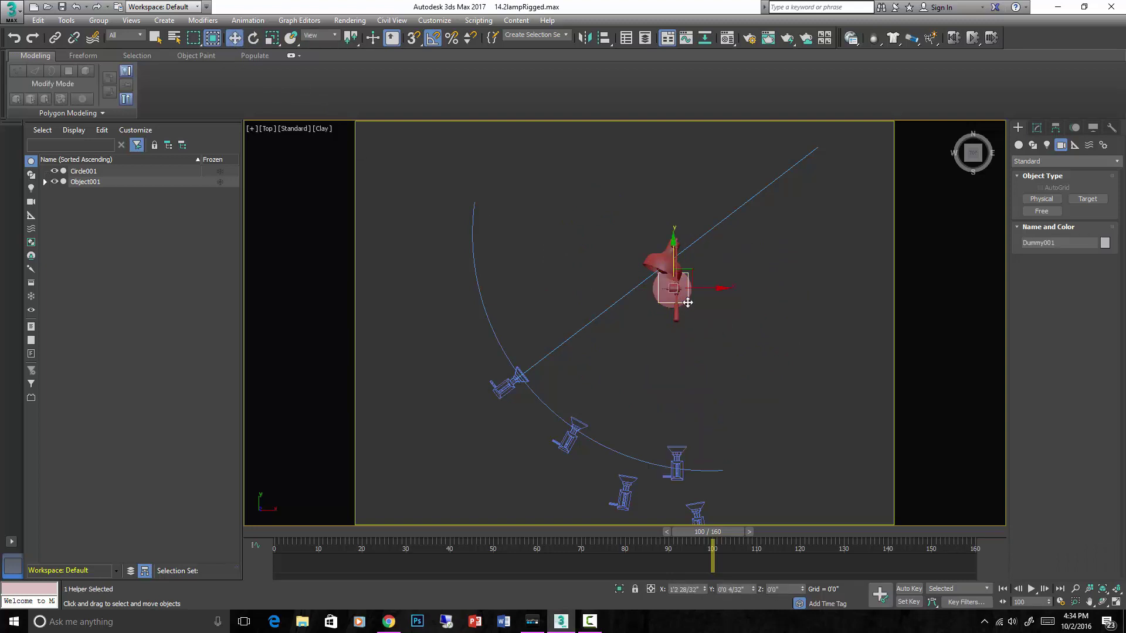
{"action": "left_click_drag", "start_coordinate": [727, 532], "coordinate": [565, 536]}
{"action": "left_click", "coordinate": [910, 589]}
{"action": "key", "text": "w"}
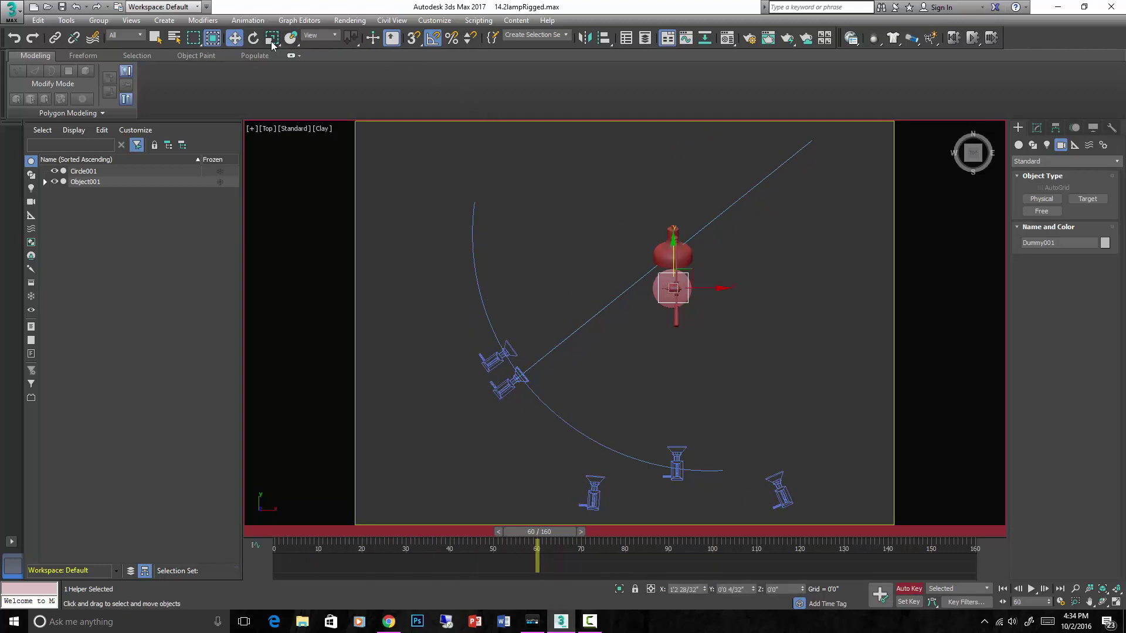
{"action": "key", "text": "e"}
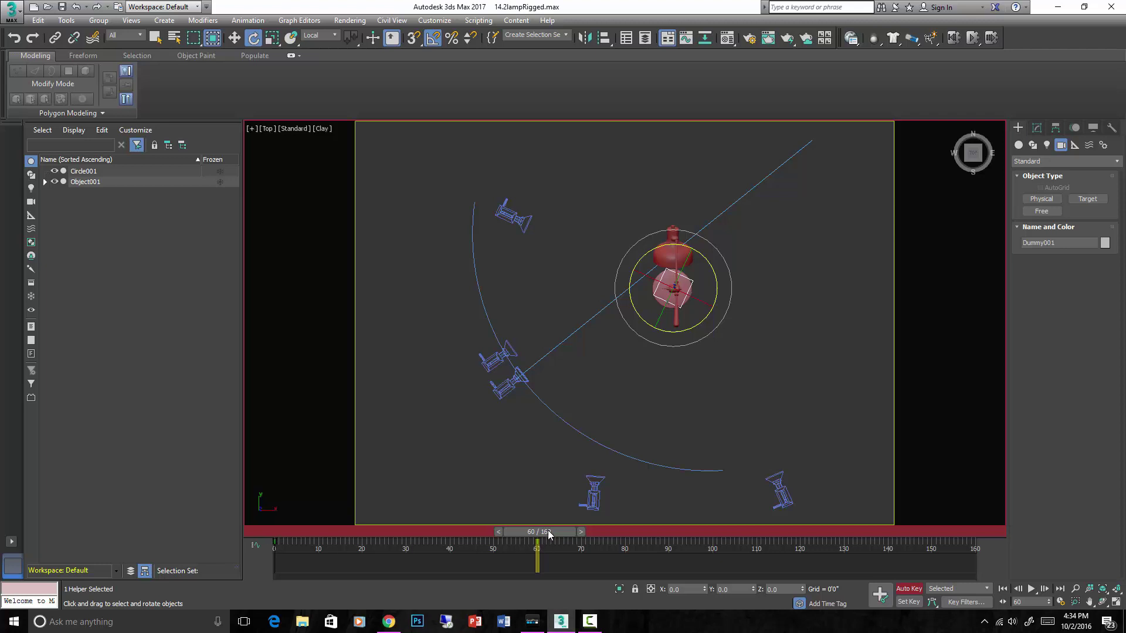
{"action": "left_click_drag", "start_coordinate": [548, 533], "coordinate": [269, 516]}
{"action": "key", "text": "e"}
{"action": "left_click", "coordinate": [908, 590]}
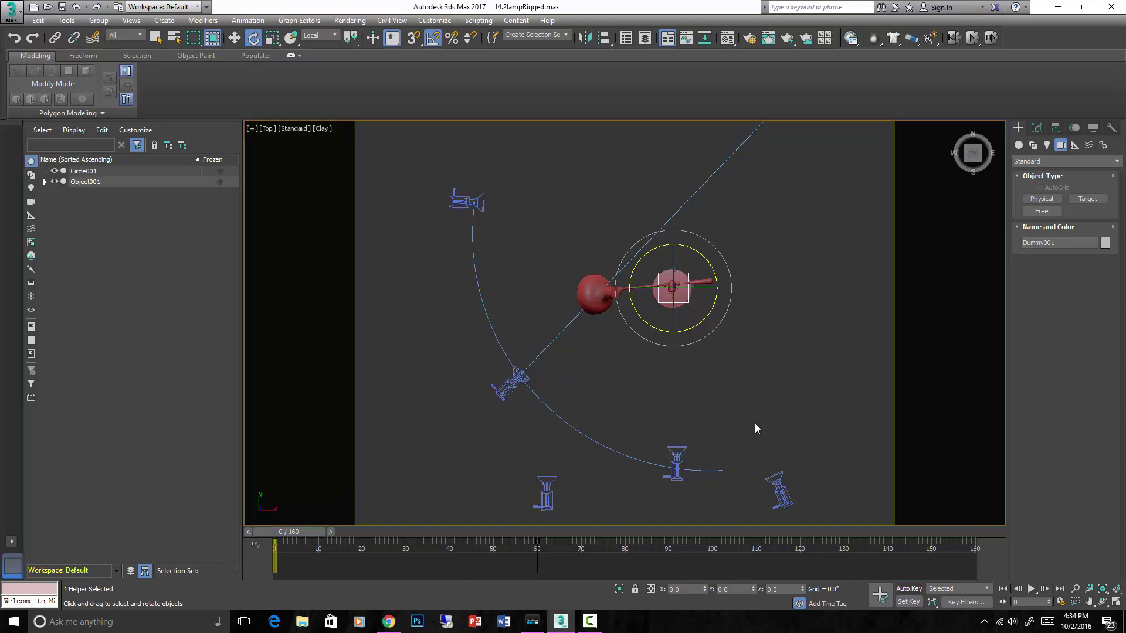
Look through the fifth Physical camera and play the animation to check its orbit around the lamp.
{"action": "left_click", "coordinate": [691, 438]}
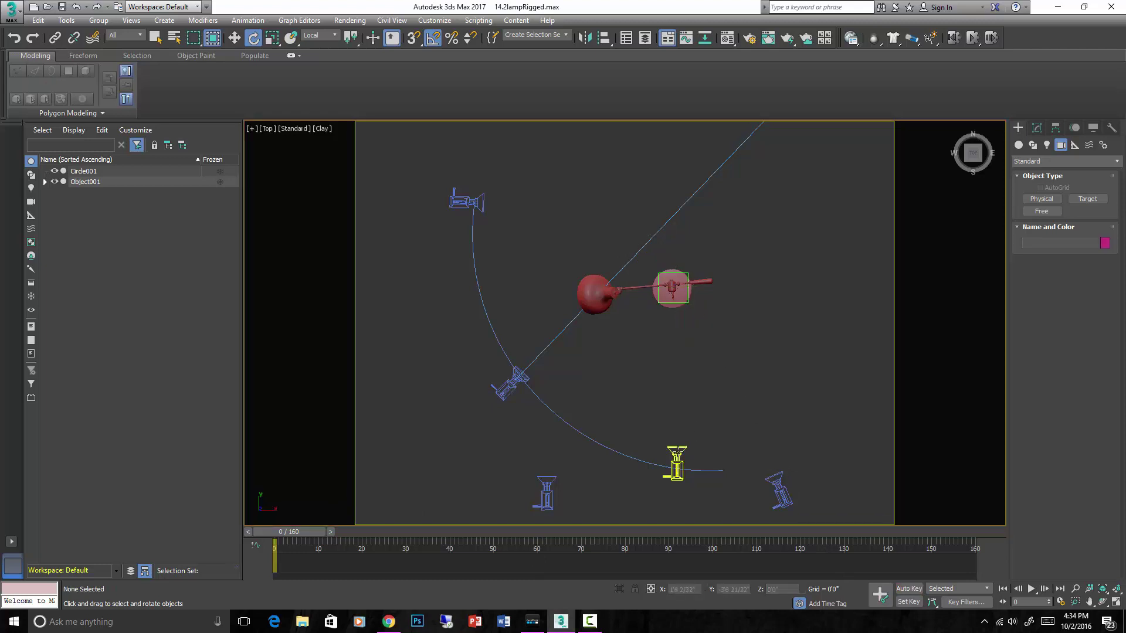
{"action": "left_click", "coordinate": [677, 464]}
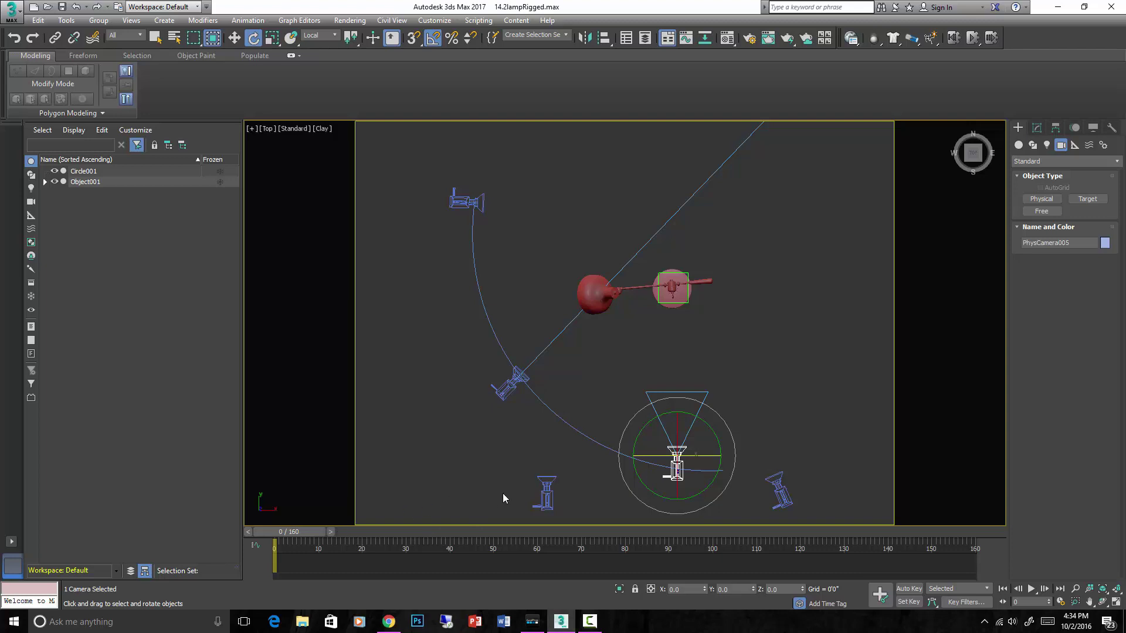
{"action": "key", "text": "c"}
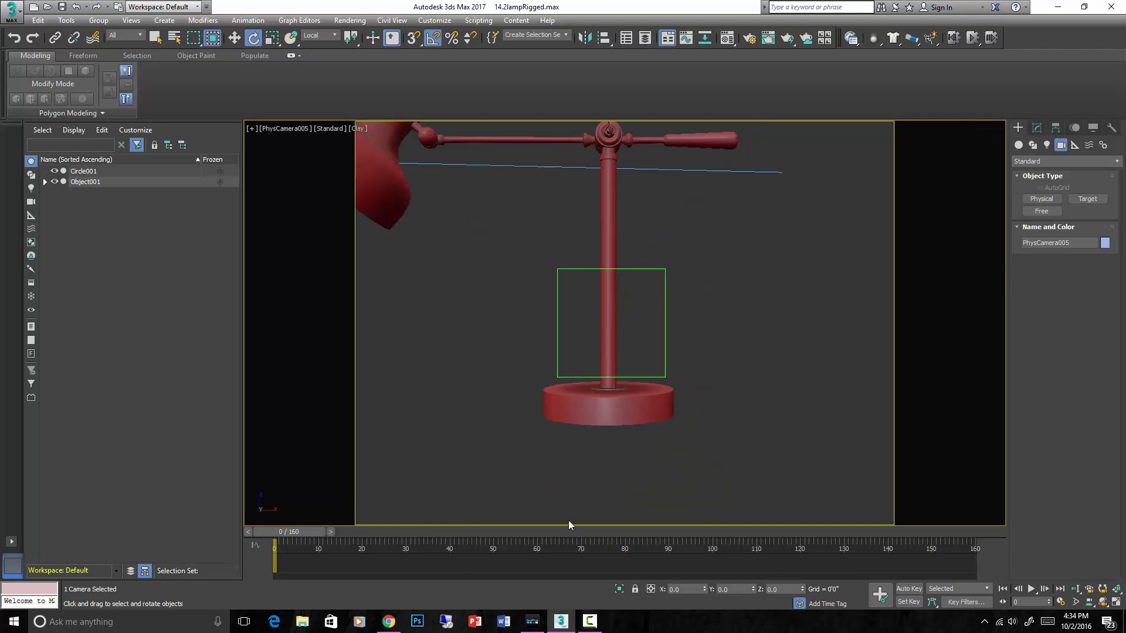
{"action": "left_click", "coordinate": [1031, 589]}
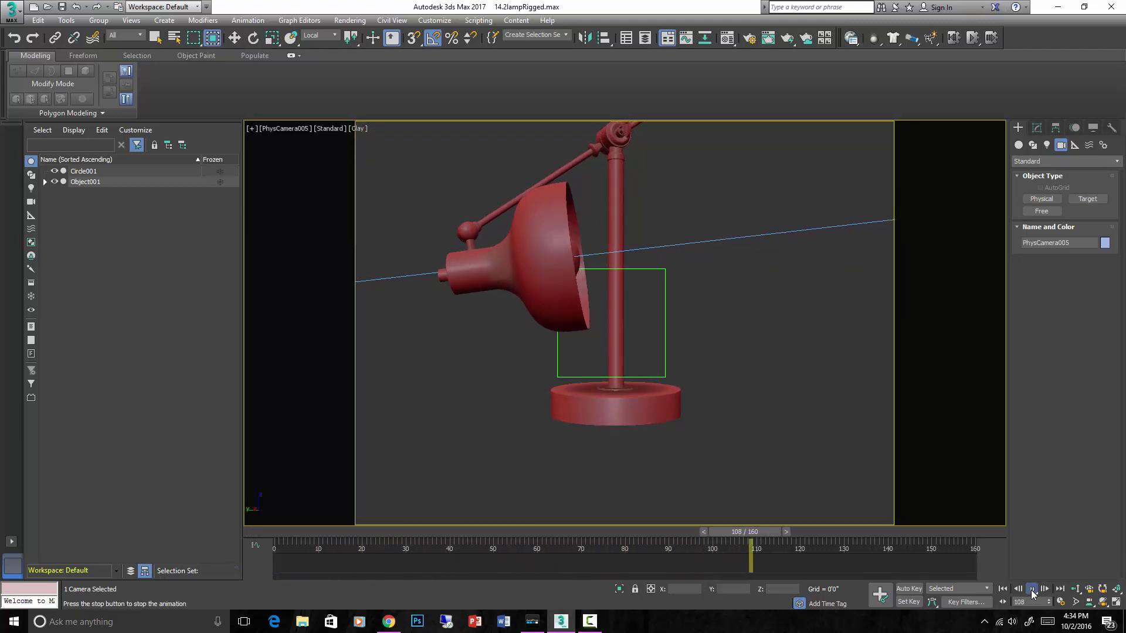
{"action": "key", "text": "e"}
{"action": "left_click", "coordinate": [723, 472]}
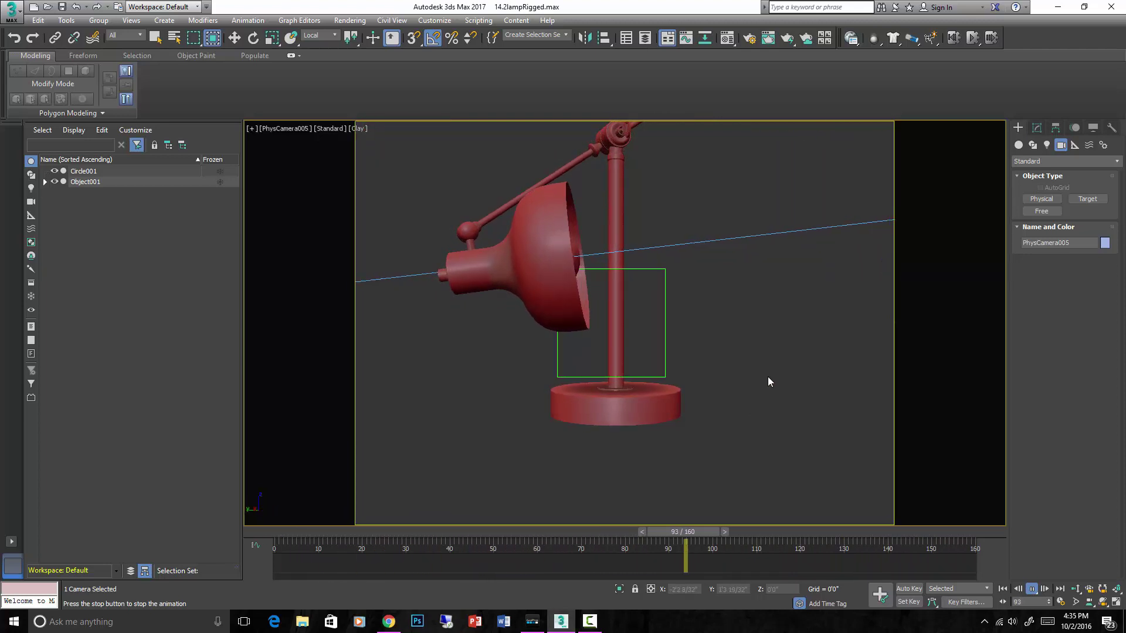
{"action": "left_click", "coordinate": [1032, 588]}
{"action": "key", "text": "e"}
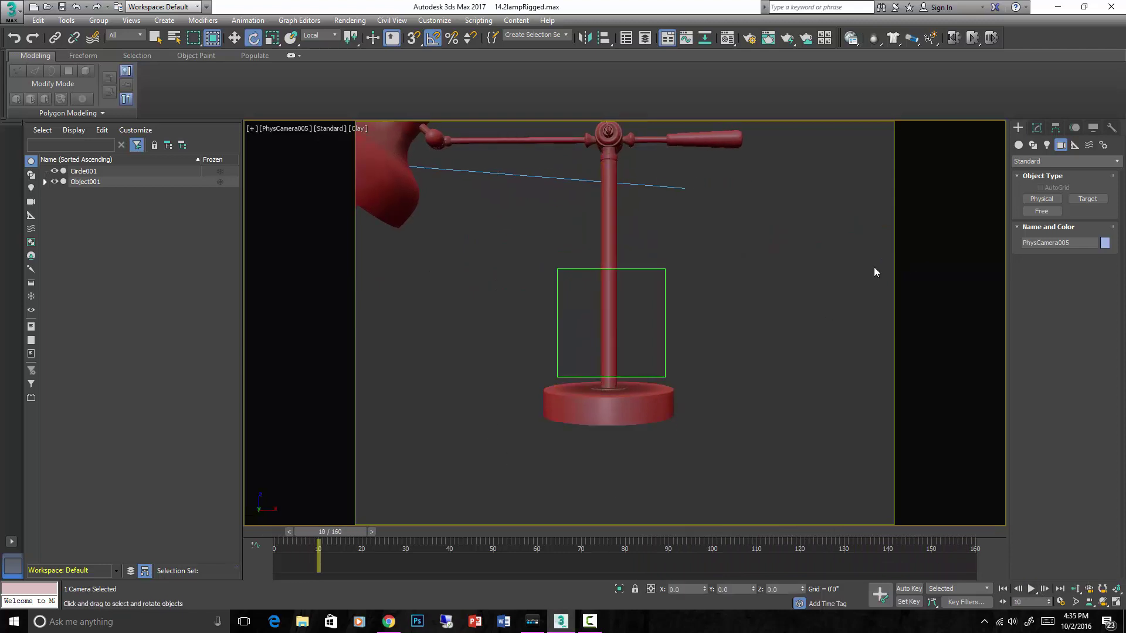
Return to the Top view and play the animation to watch the dummy swing the linked camera.
{"action": "left_click", "coordinate": [786, 277]}
{"action": "key", "text": "t"}
{"action": "scroll", "coordinate": [657, 352], "scroll_direction": "up", "scroll_amount": 3}
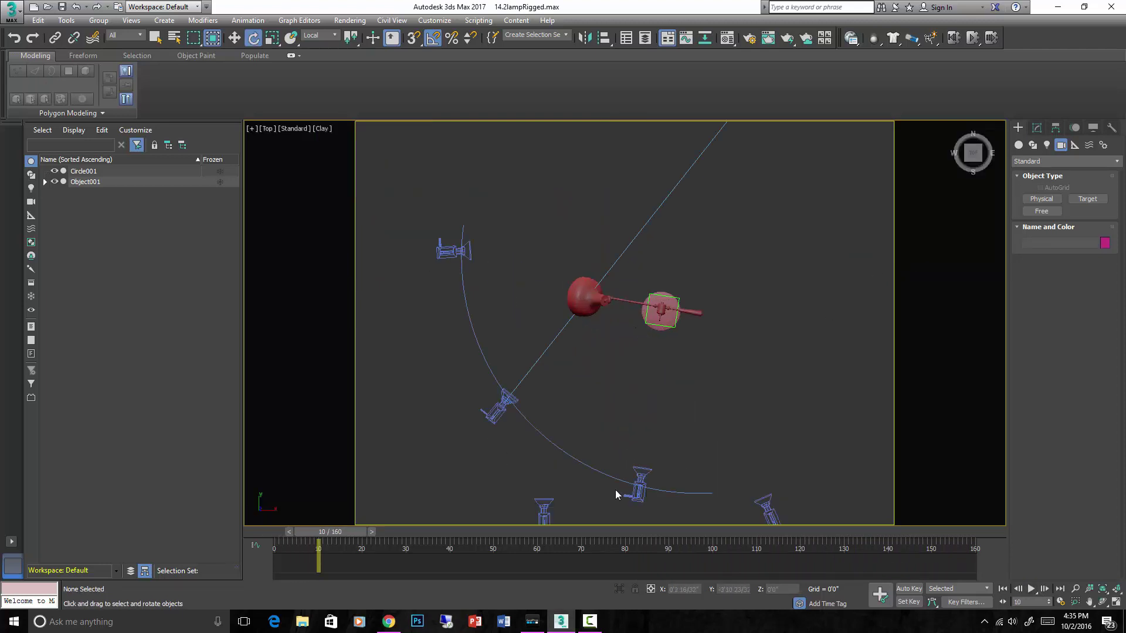
{"action": "left_click", "coordinate": [1031, 589]}
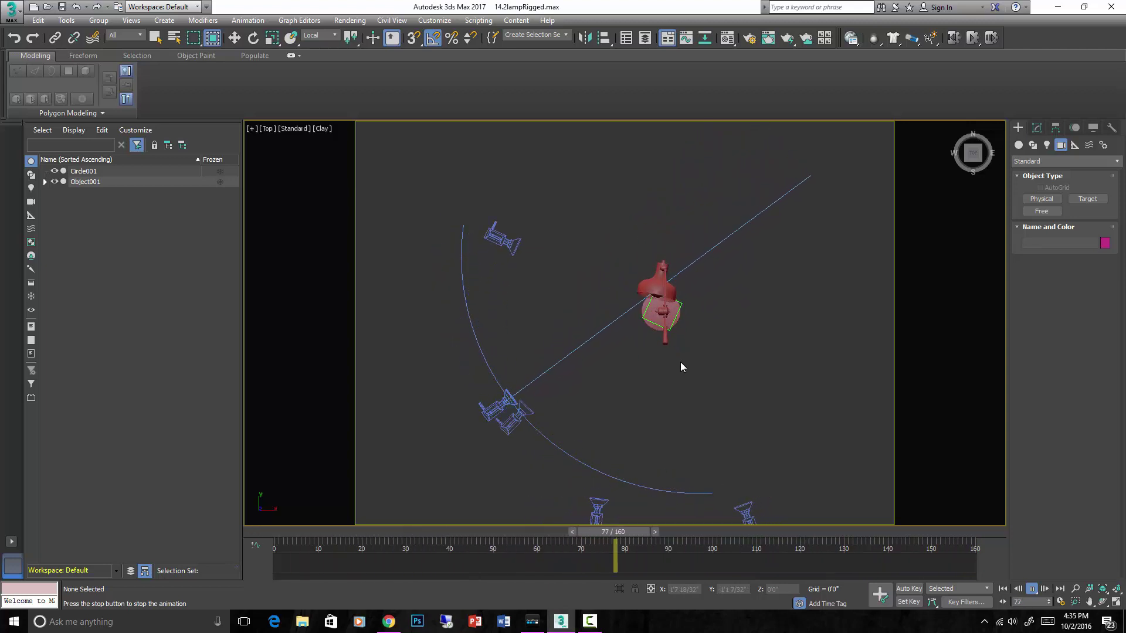
{"action": "key", "text": "slash"}
{"action": "key", "text": "e"}
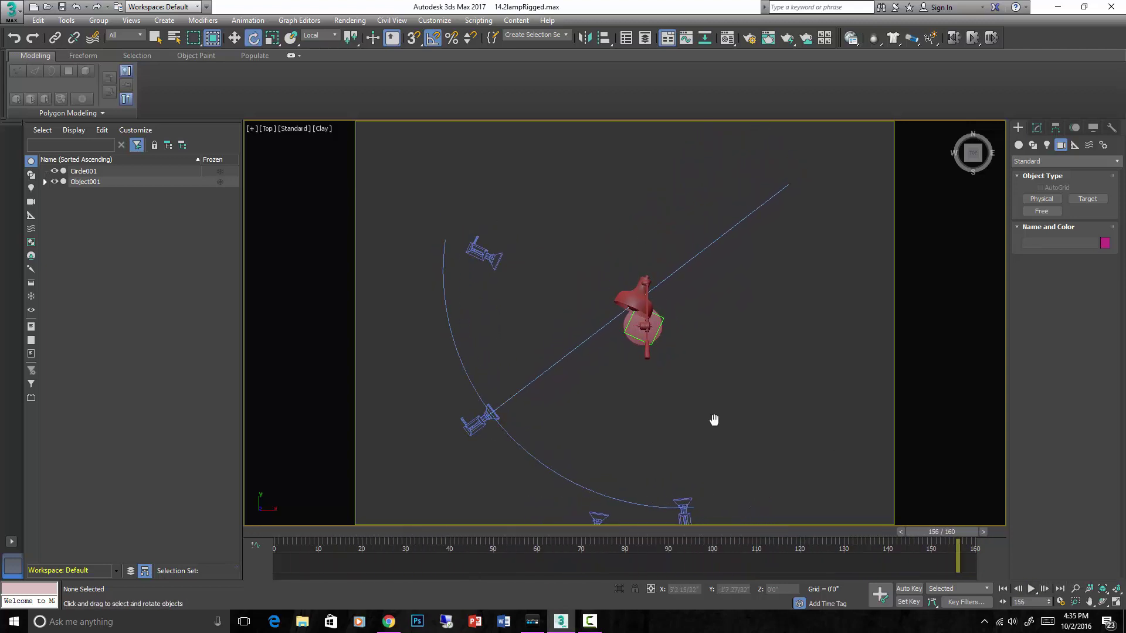
In the Right view, raise the dummy vertically above the lamp together with its linked camera.
{"action": "middle_click_drag", "start_coordinate": [714, 420], "coordinate": [688, 441]}
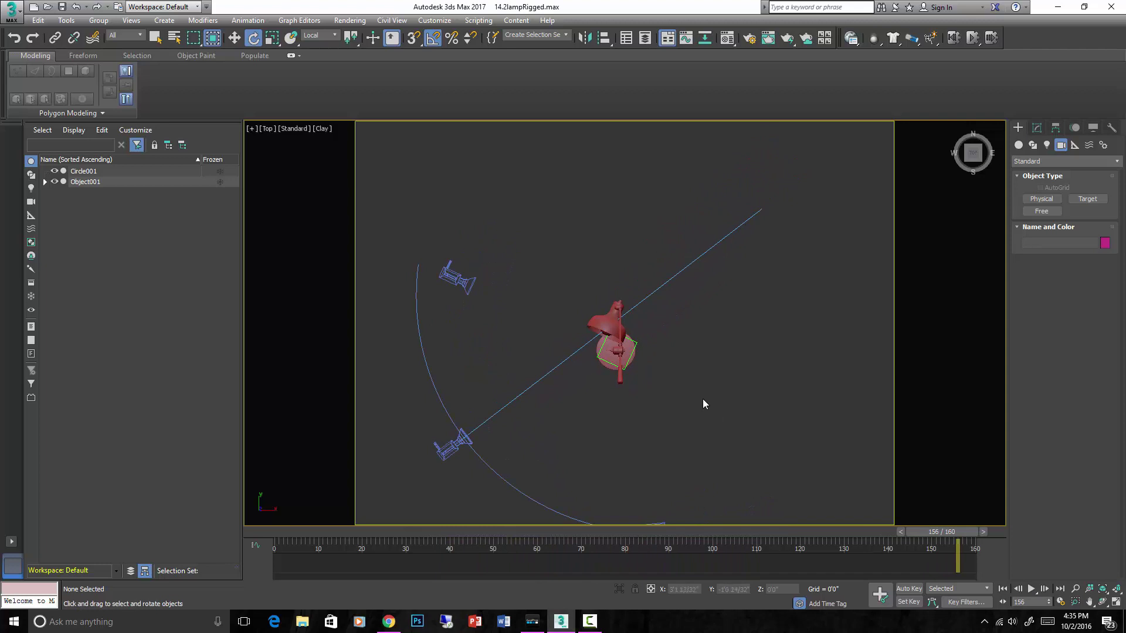
{"action": "left_click", "coordinate": [988, 154]}
{"action": "scroll", "coordinate": [544, 302], "scroll_direction": "up", "scroll_amount": 2}
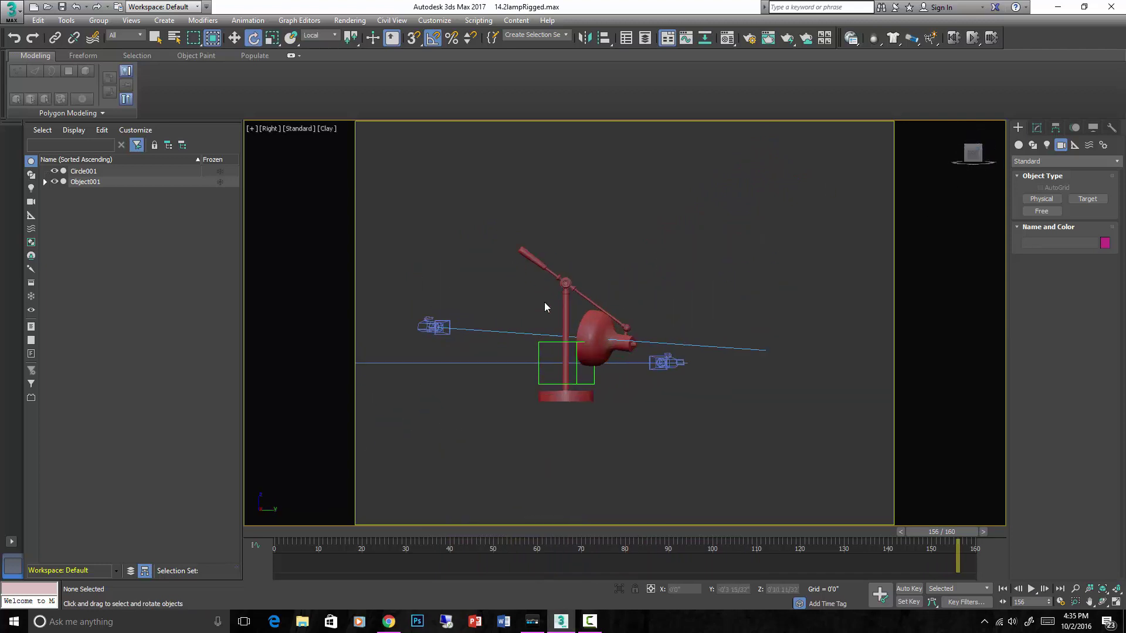
{"action": "middle_click_drag", "start_coordinate": [601, 256], "coordinate": [703, 277]}
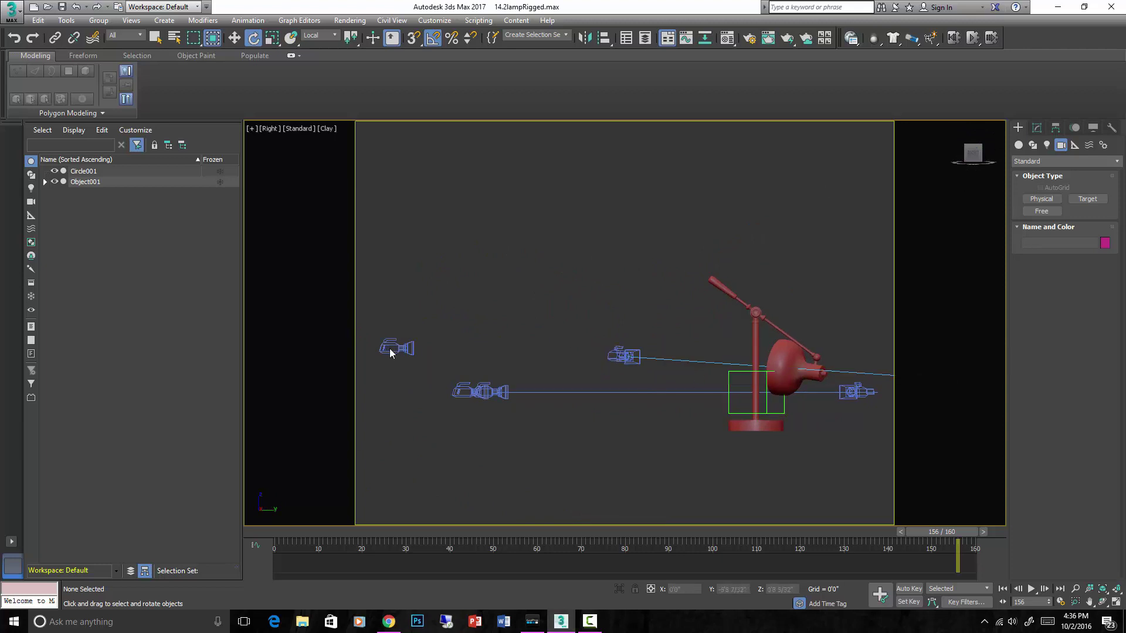
{"action": "left_click", "coordinate": [729, 381]}
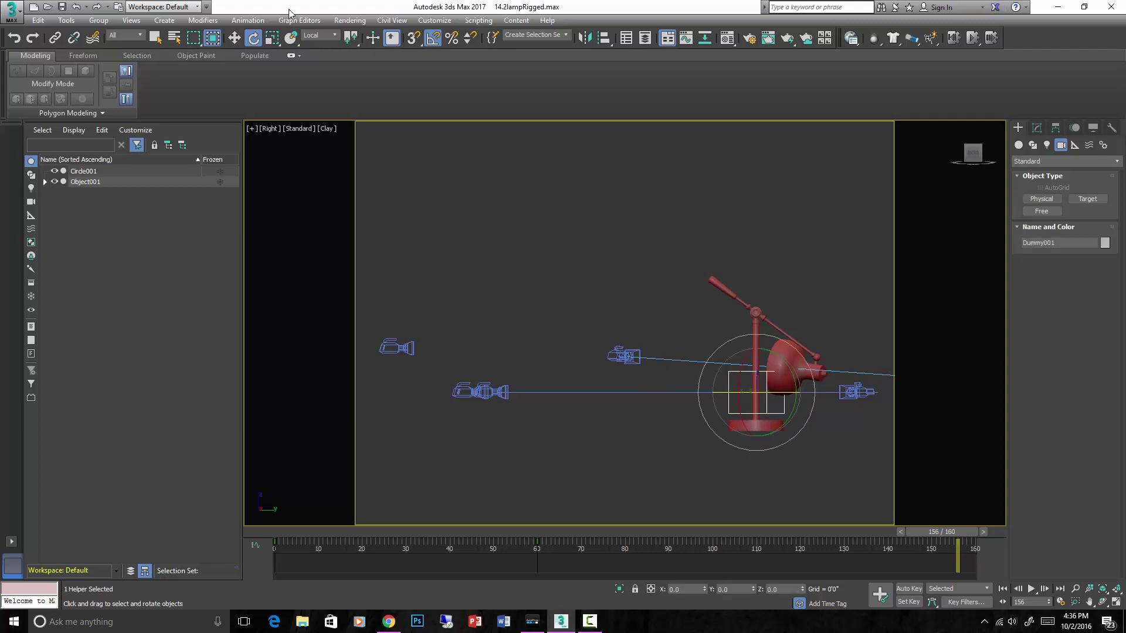
{"action": "left_click", "coordinate": [234, 38]}
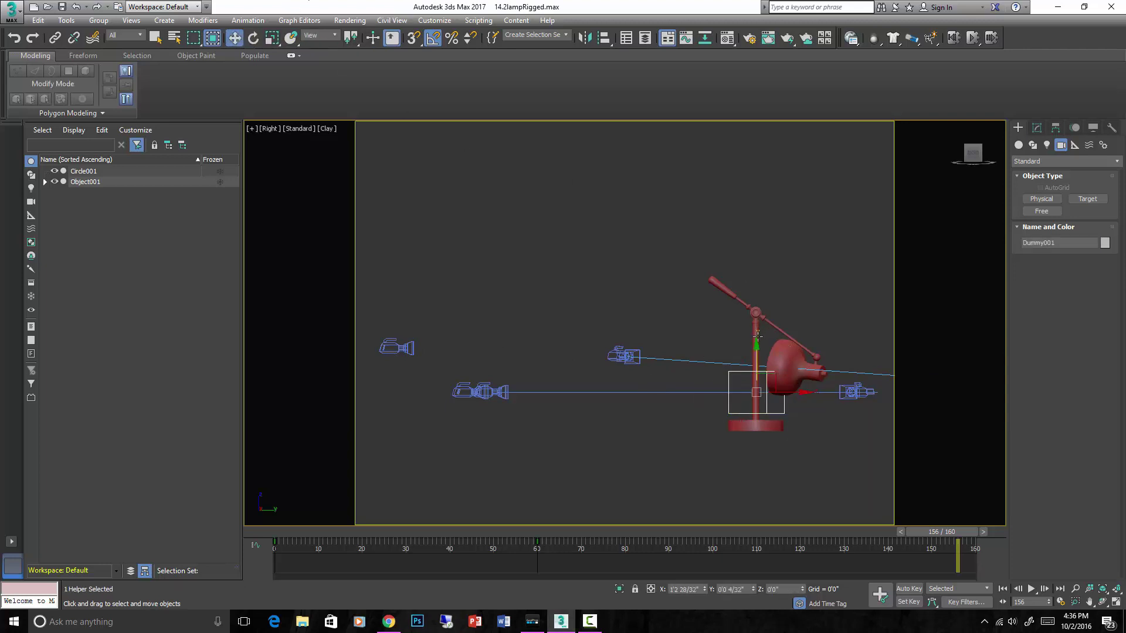
{"action": "left_click_drag", "start_coordinate": [757, 342], "coordinate": [756, 216]}
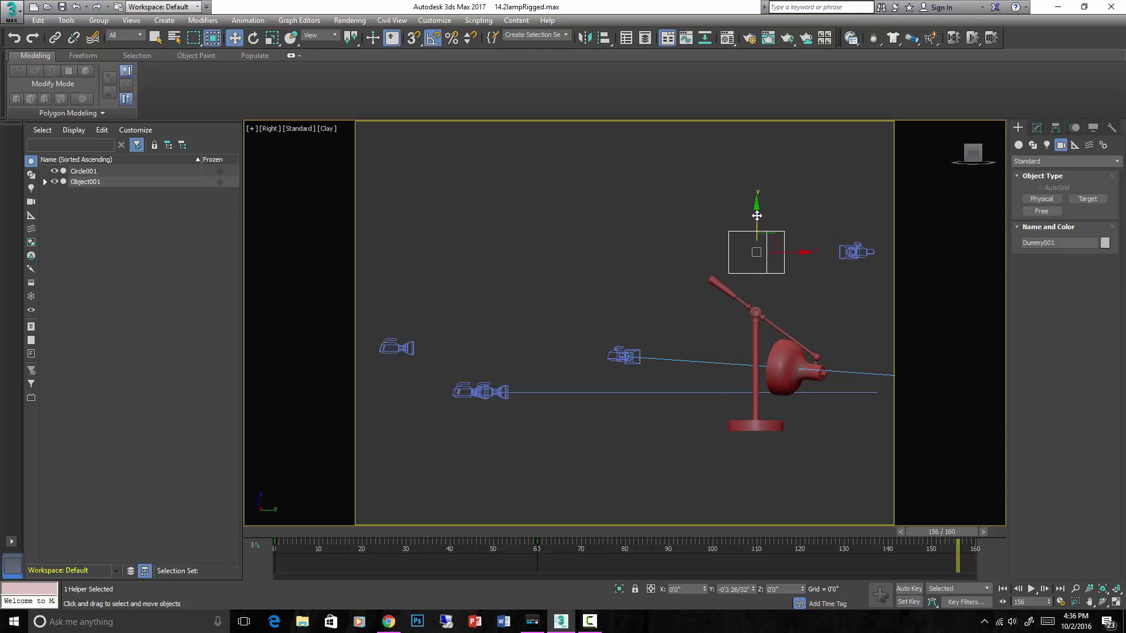
Move the dummy down and up again, leaving it above the lamp at a height of about 2'3".
{"action": "left_click", "coordinate": [851, 256]}
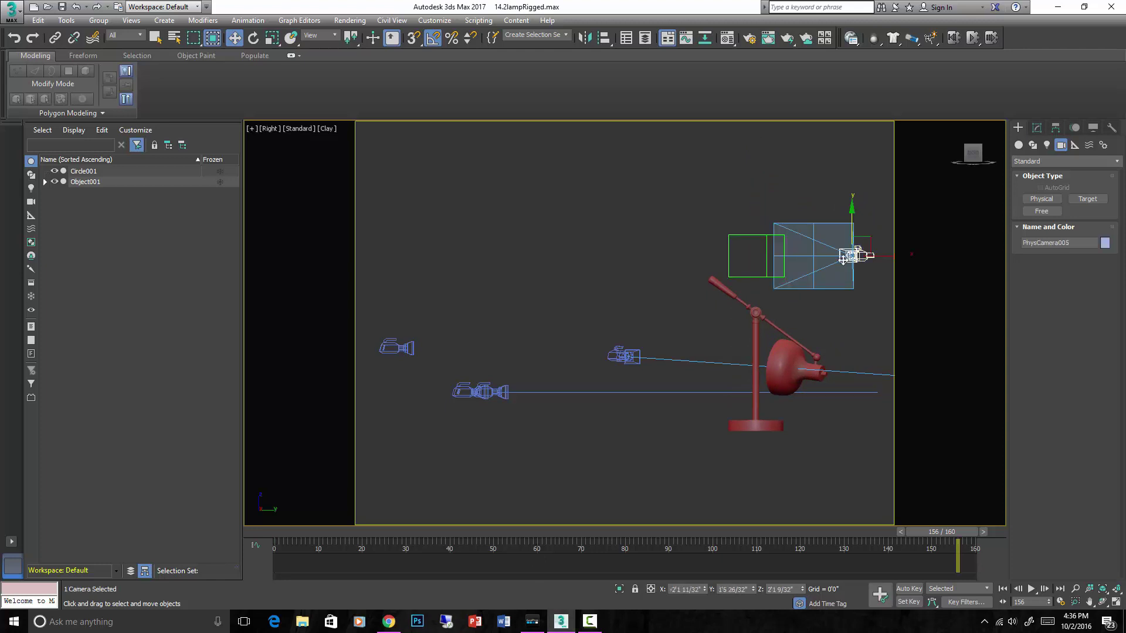
{"action": "left_click", "coordinate": [768, 240]}
{"action": "left_click_drag", "start_coordinate": [759, 220], "coordinate": [759, 271]}
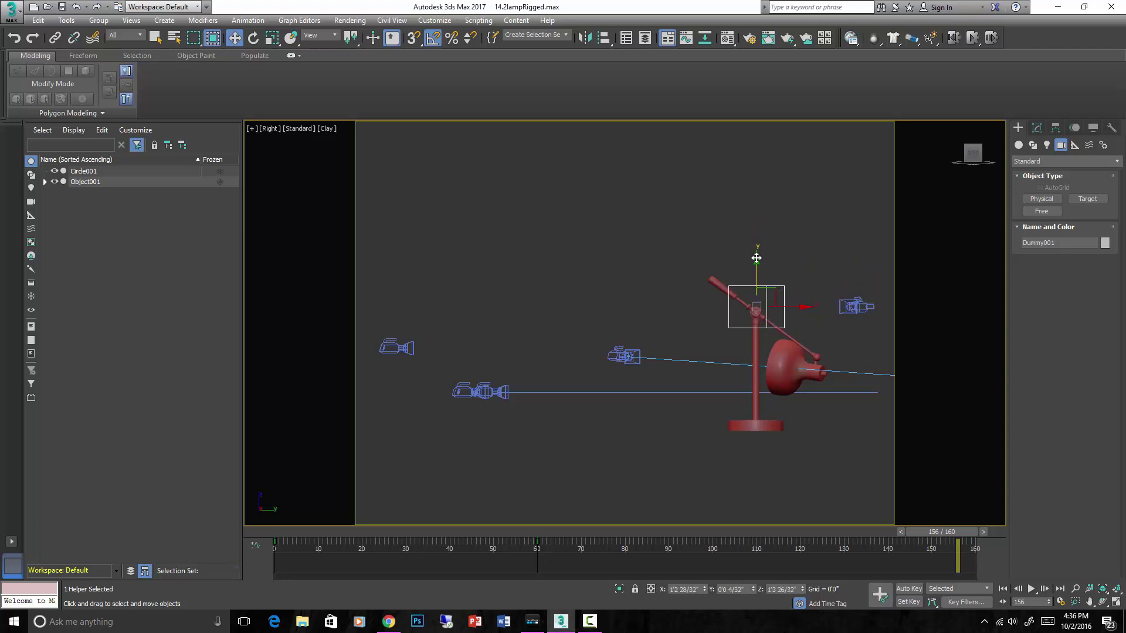
{"action": "left_click_drag", "start_coordinate": [756, 258], "coordinate": [766, 184]}
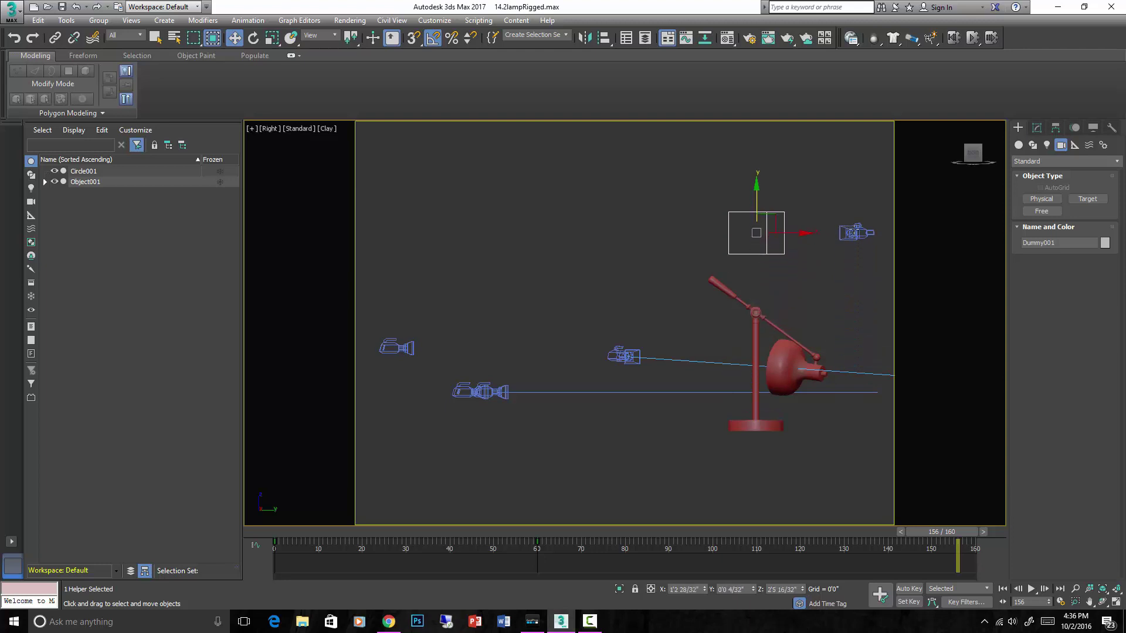
{"action": "left_click", "coordinate": [857, 228]}
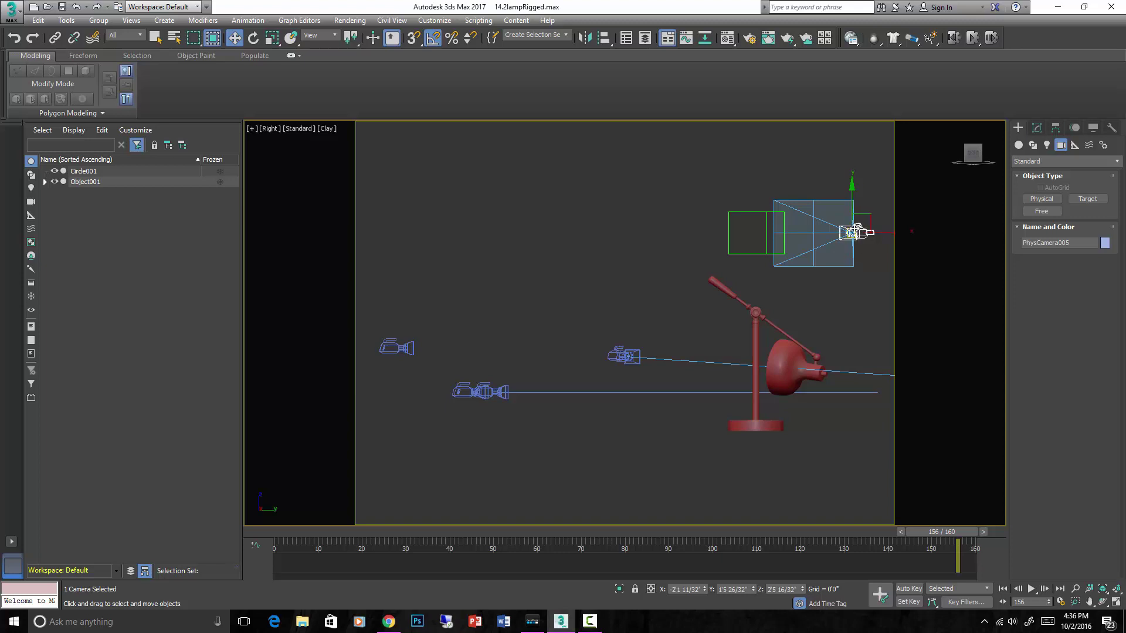
{"action": "left_click", "coordinate": [771, 233]}
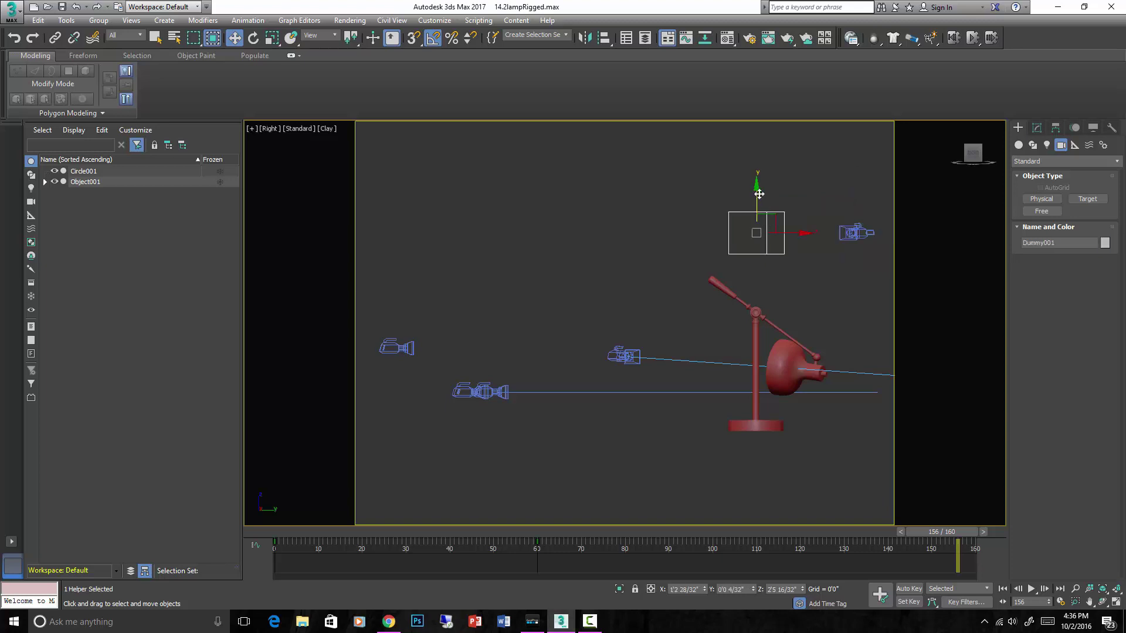
{"action": "mouse_move", "coordinate": [756, 192]}
{"action": "left_mouse_down"}
{"action": "mouse_move", "coordinate": [756, 293]}
{"action": "mouse_move", "coordinate": [758, 192]}
{"action": "left_mouse_up"}
Lower the fifth camera on its own below the dummy, to just above the lamp's upper joint, and enter Expert Mode.
{"action": "left_click", "coordinate": [855, 247]}
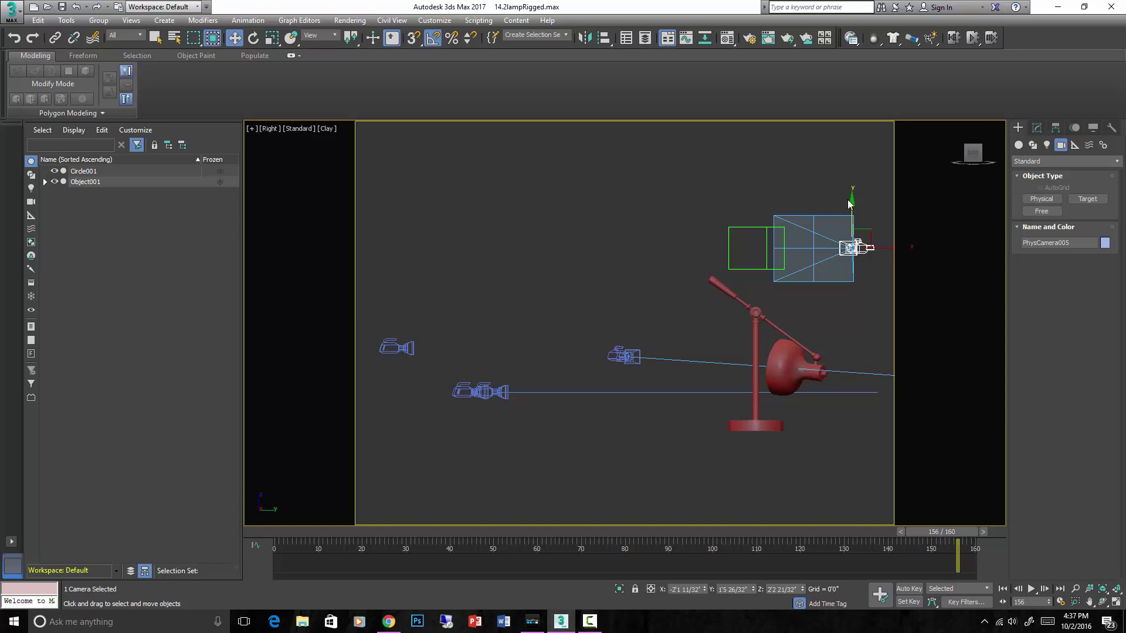
{"action": "left_click_drag", "start_coordinate": [852, 200], "coordinate": [852, 246]}
{"action": "key", "text": "ctrl+x"}
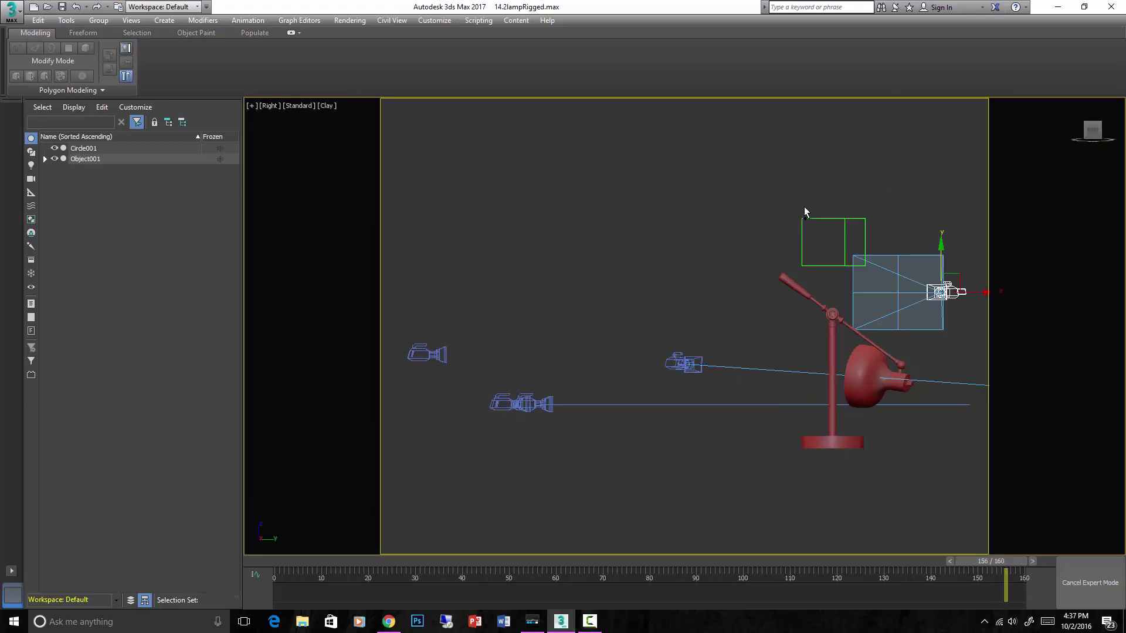